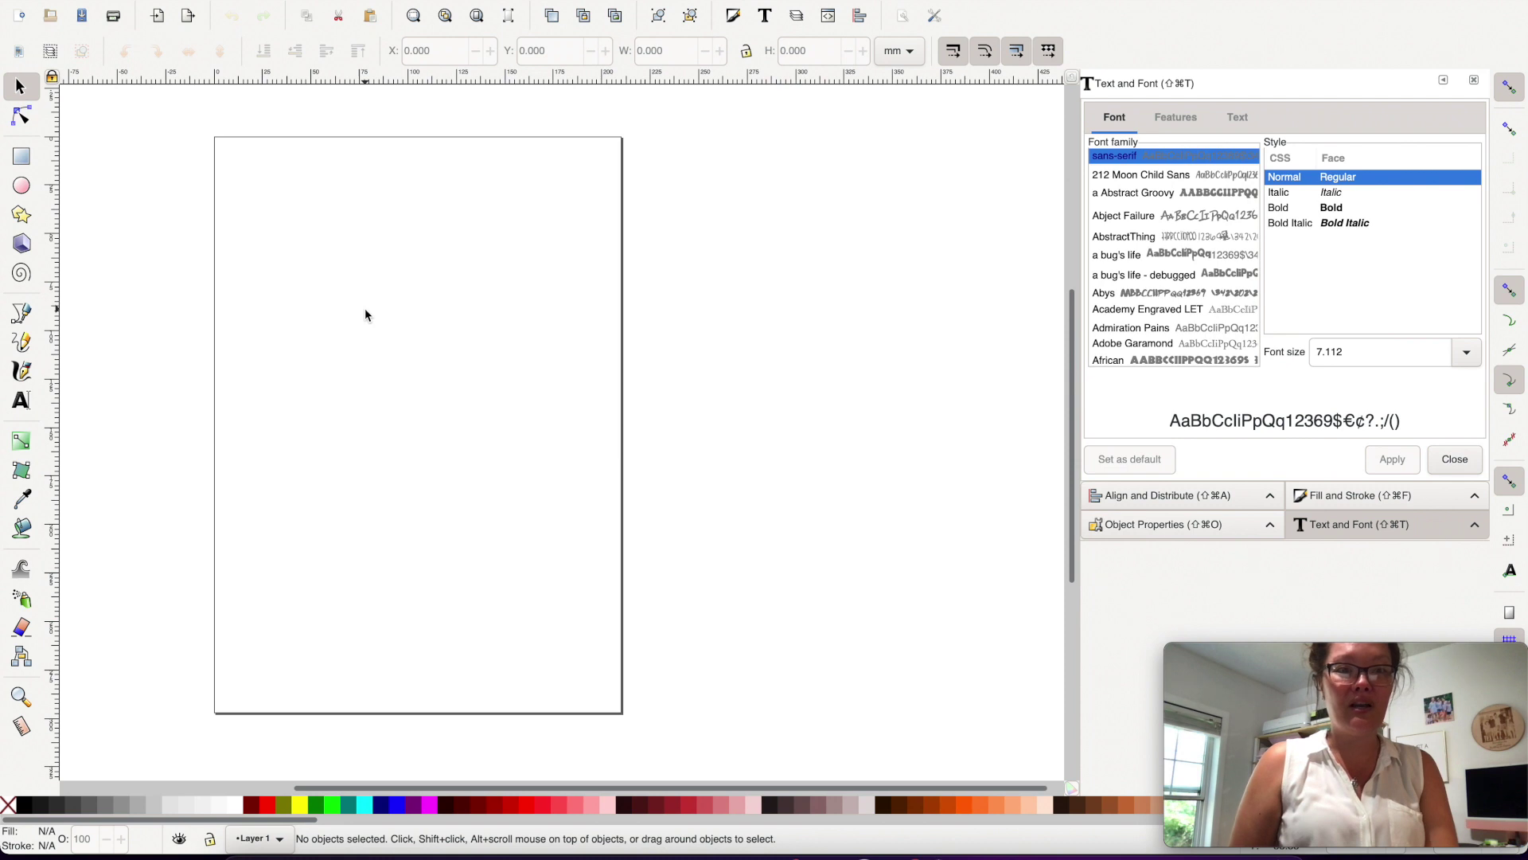
Set the document page to a custom size of 20 in wide by 12 in high and fit the page in view.
{"action": "scroll", "coordinate": [364, 309], "scroll_direction": "left", "scroll_amount": 1}
{"action": "scroll", "coordinate": [364, 309], "scroll_direction": "left", "scroll_amount": 1}
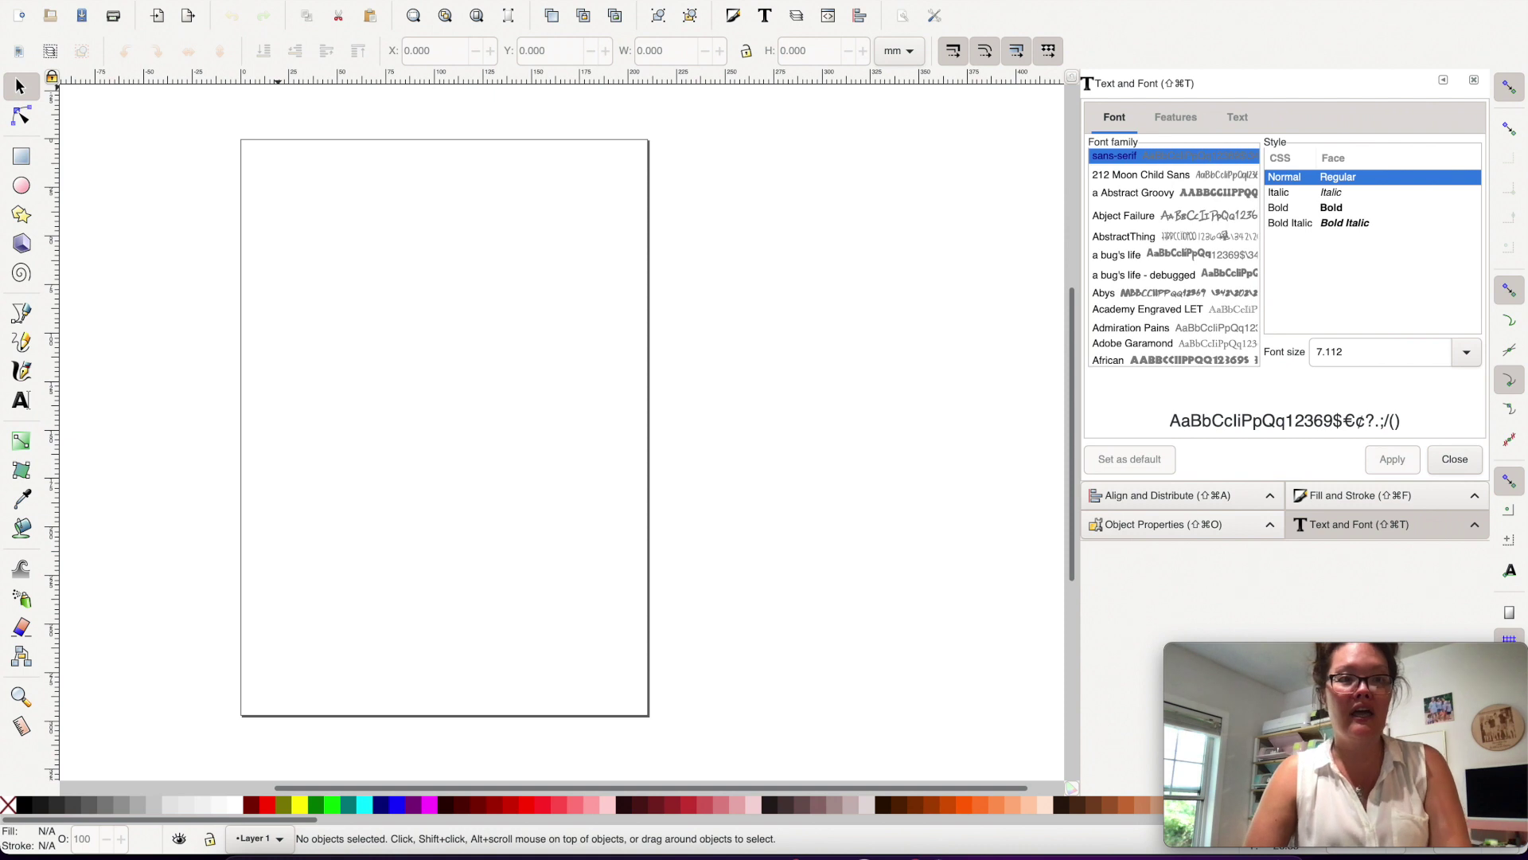
{"action": "left_click", "coordinate": [124, 0]}
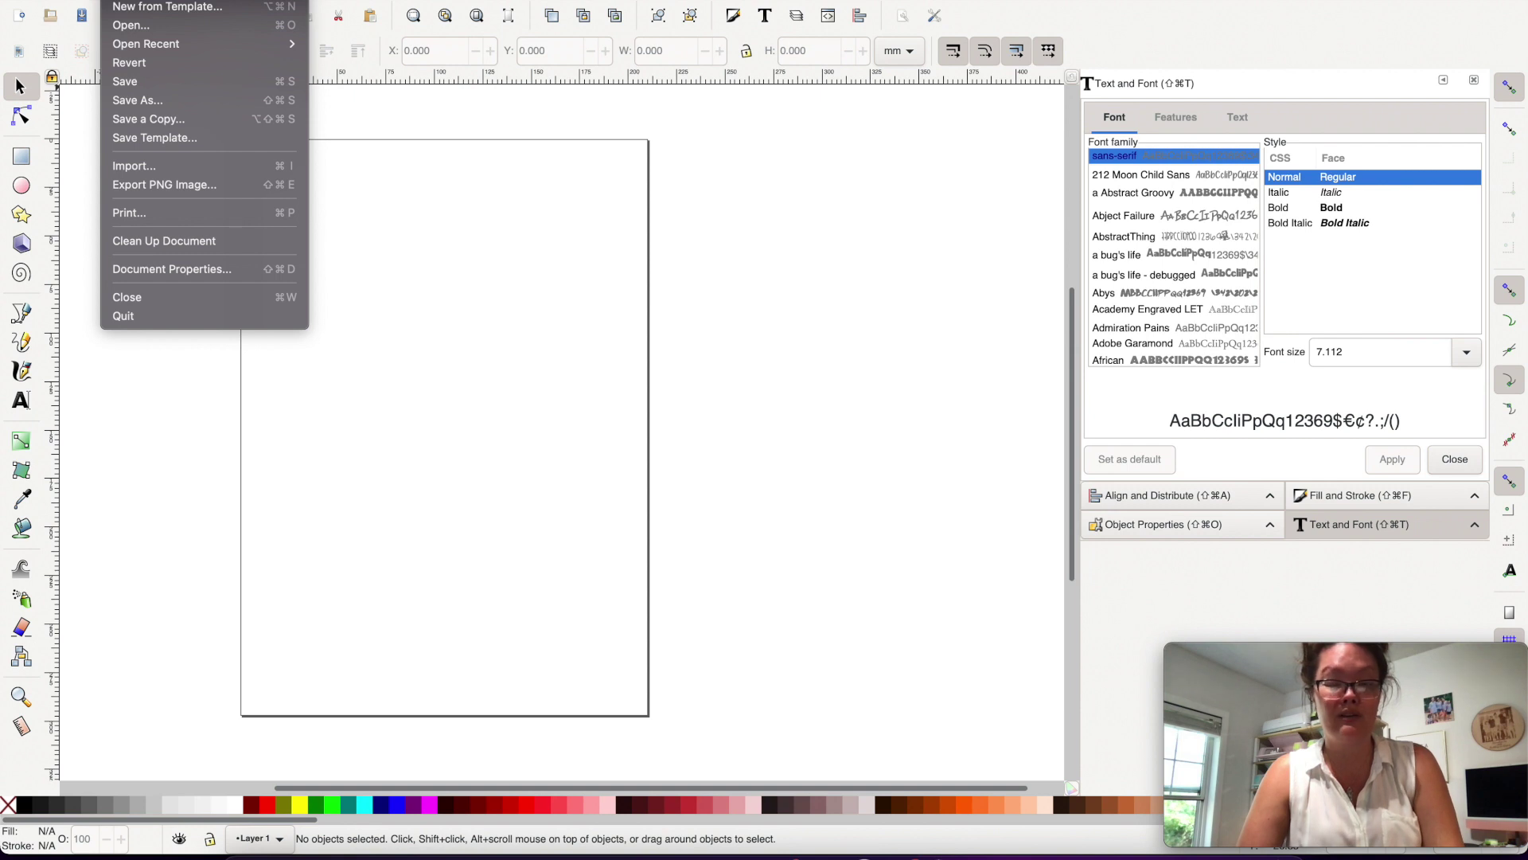
{"action": "left_click", "coordinate": [146, 271]}
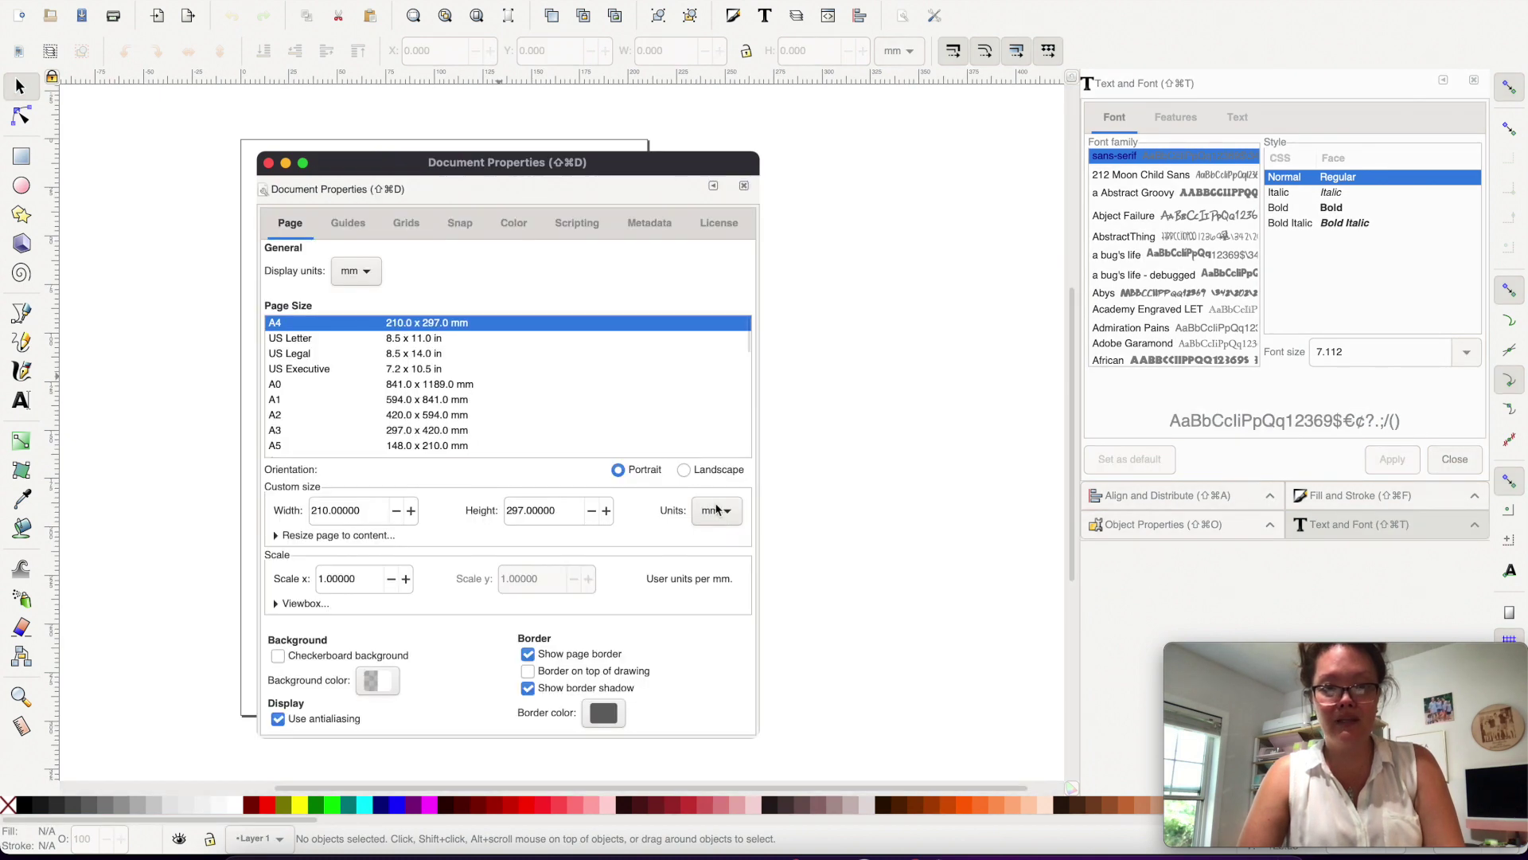
{"action": "left_click", "coordinate": [716, 512]}
{"action": "left_click", "coordinate": [716, 492]}
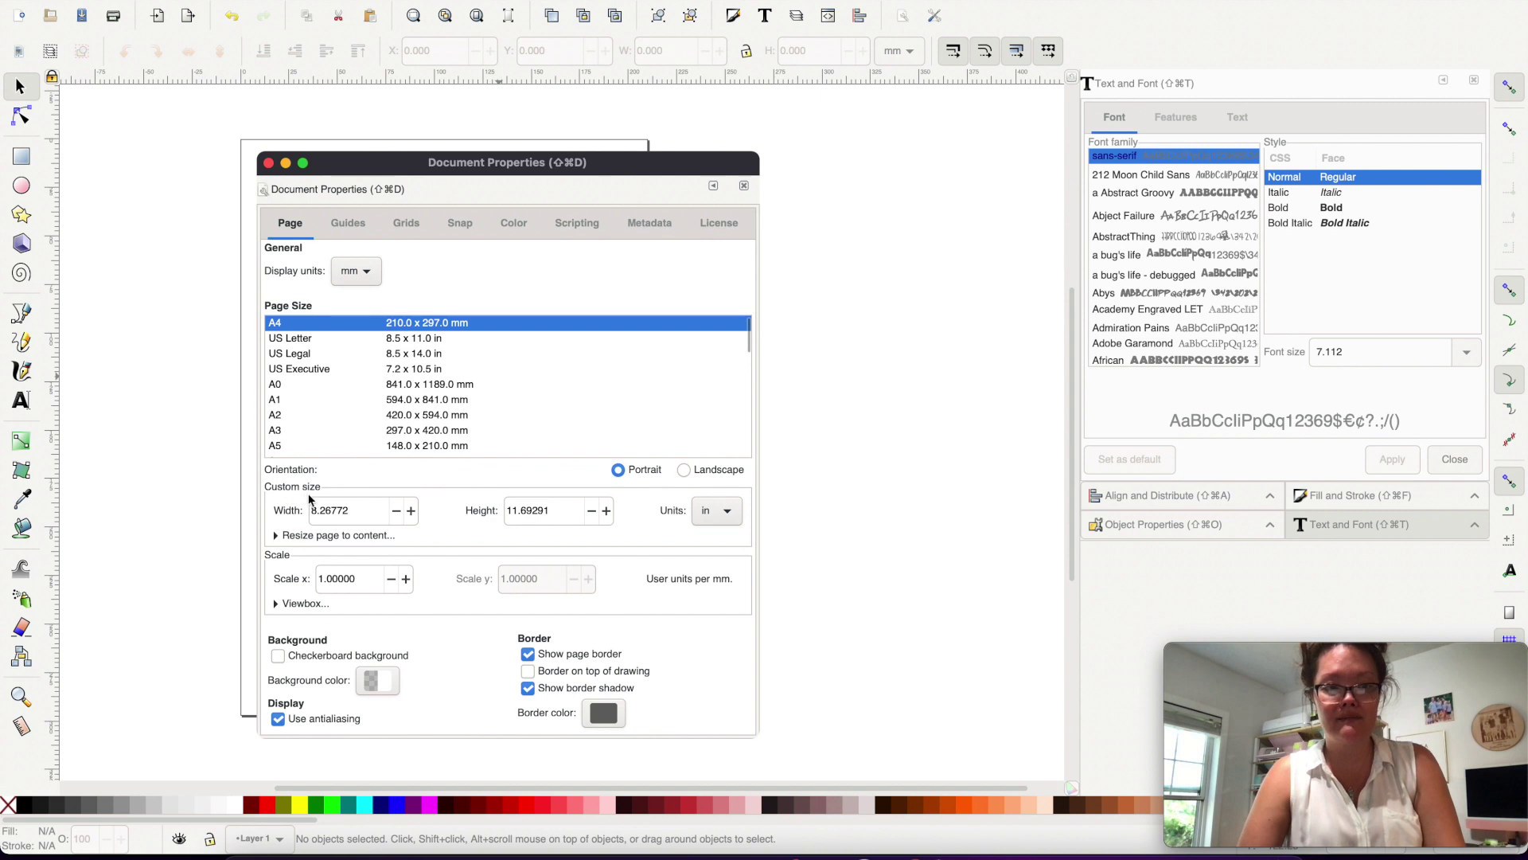
{"action": "left_click_drag", "start_coordinate": [358, 510], "coordinate": [288, 514]}
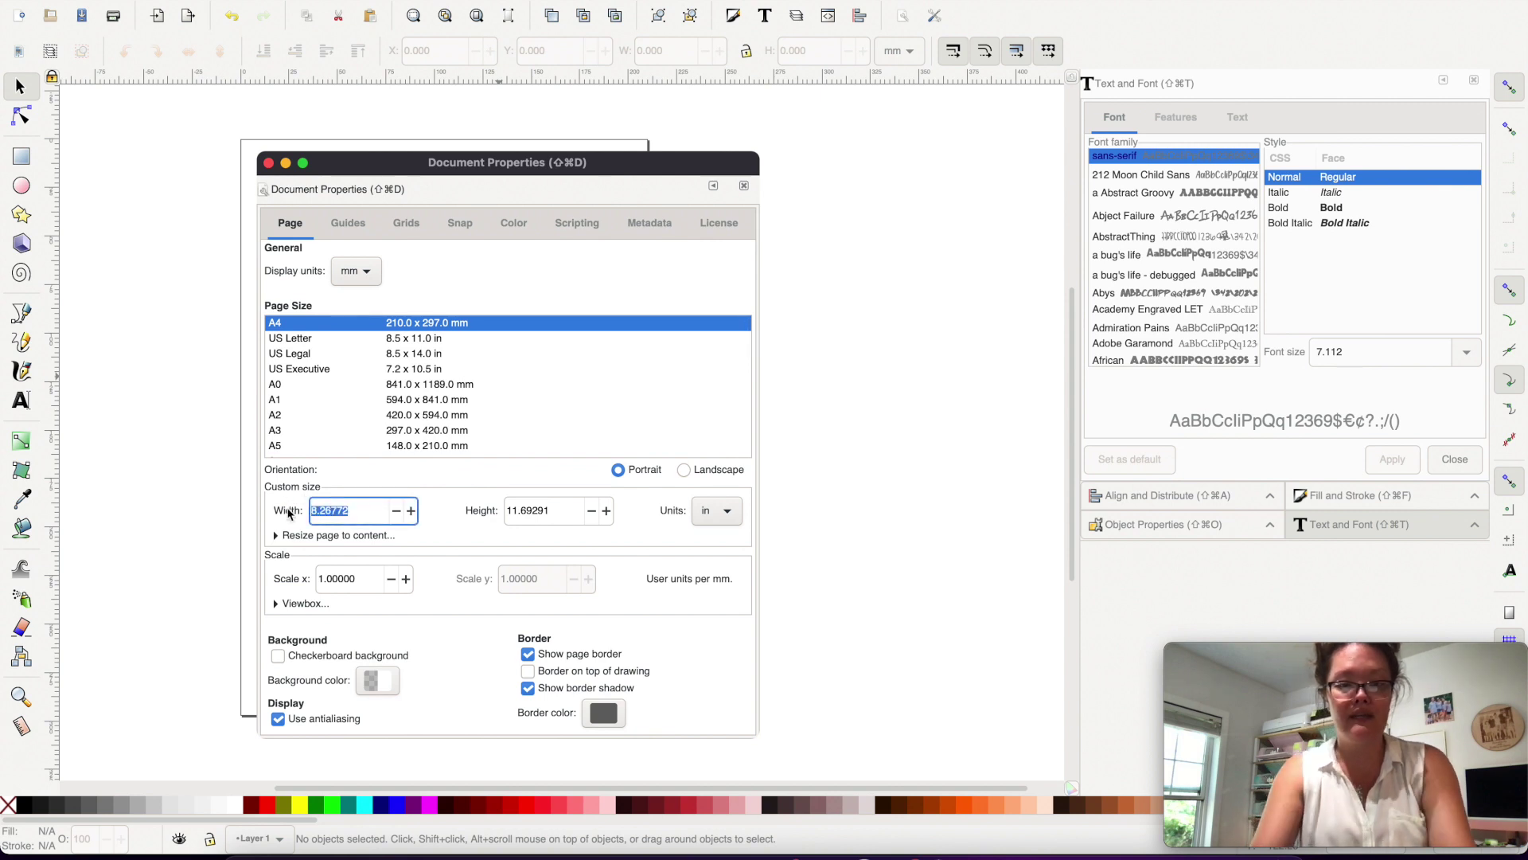
{"action": "type", "text": "20"}
{"action": "key", "text": "Tab"}
{"action": "type", "text": "12"}
{"action": "key", "text": "Tab"}
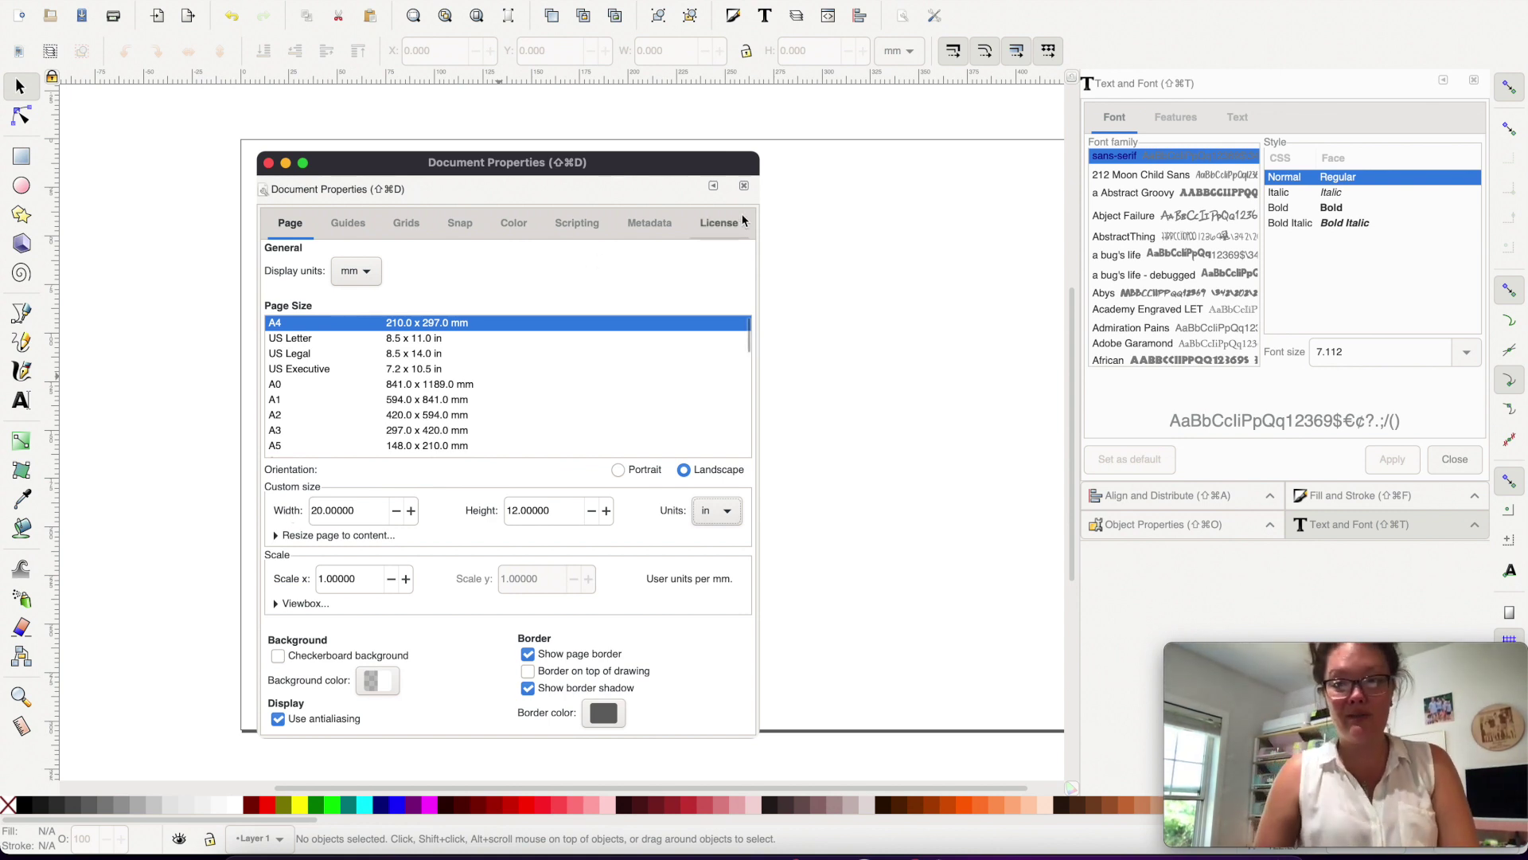
{"action": "left_click", "coordinate": [745, 186]}
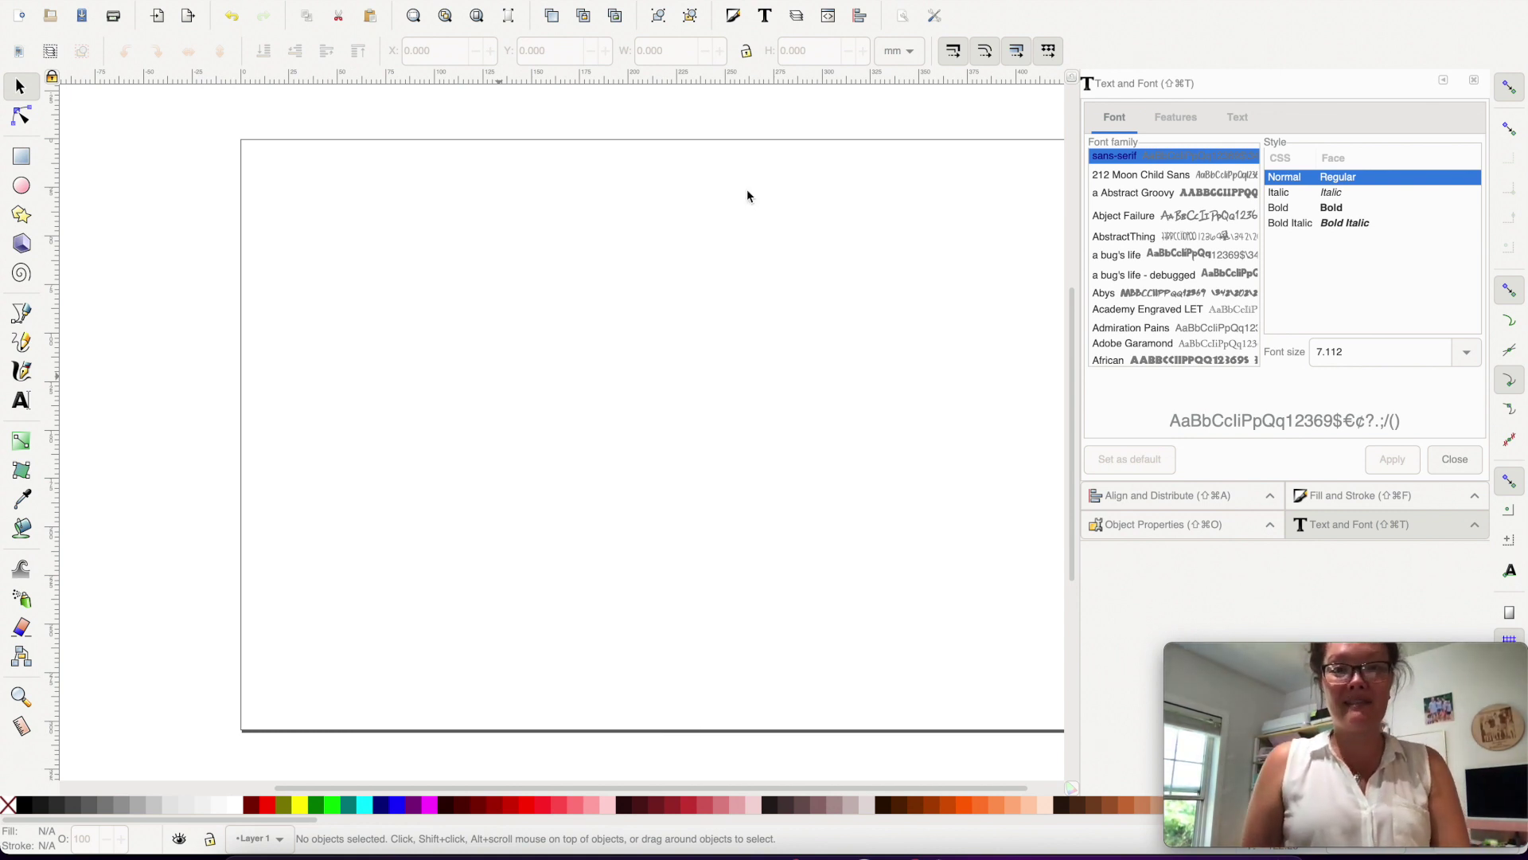
{"action": "key", "text": "5"}
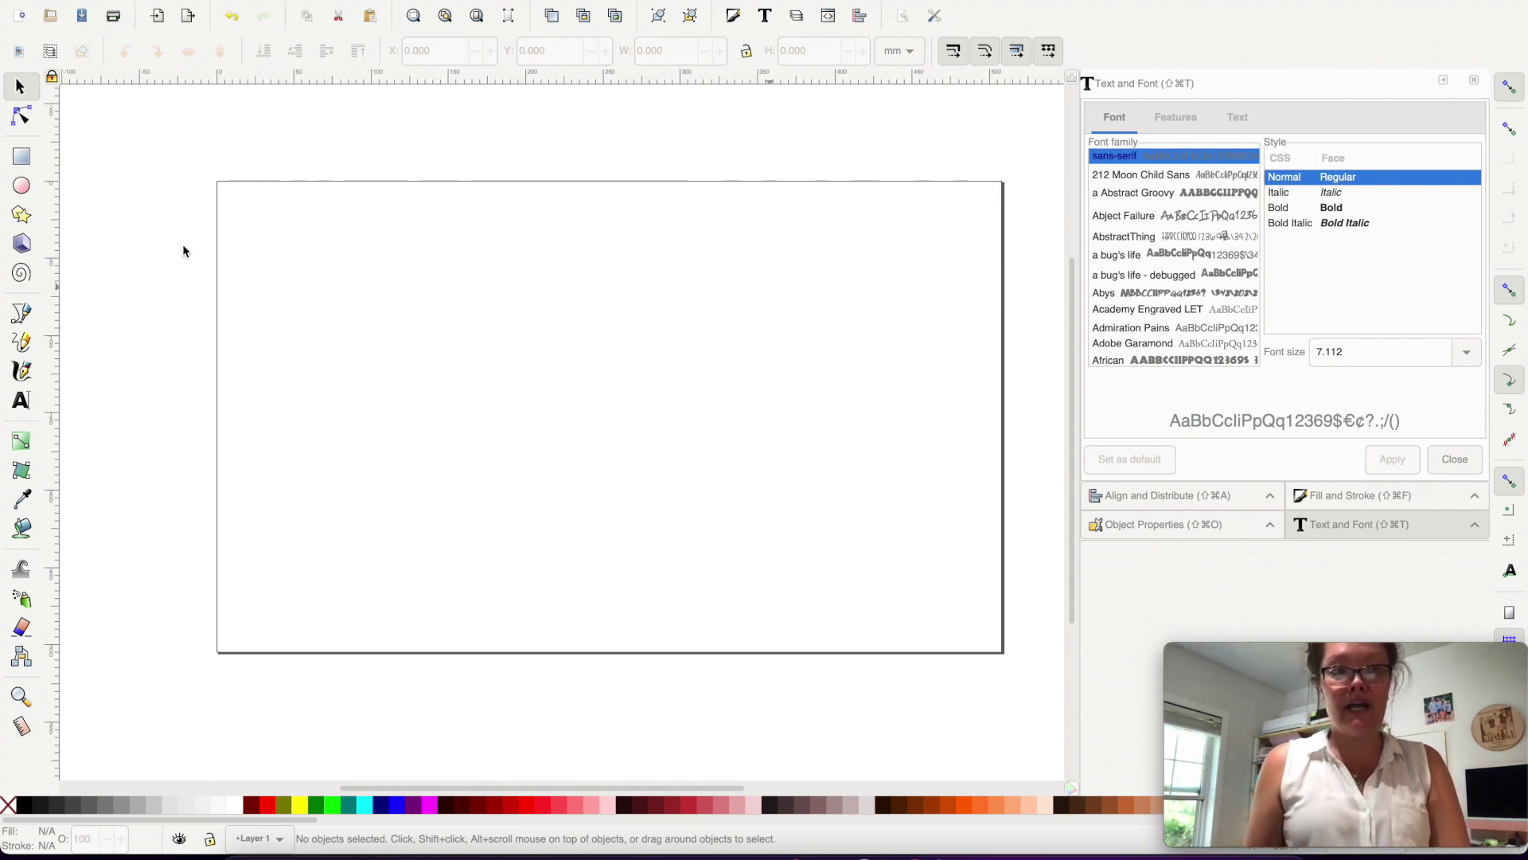
Draw an ellipse about 142 mm wide and 151 mm high in the page's upper-left area, and switch the selection's measurement units to inches.
{"action": "left_click", "coordinate": [21, 187]}
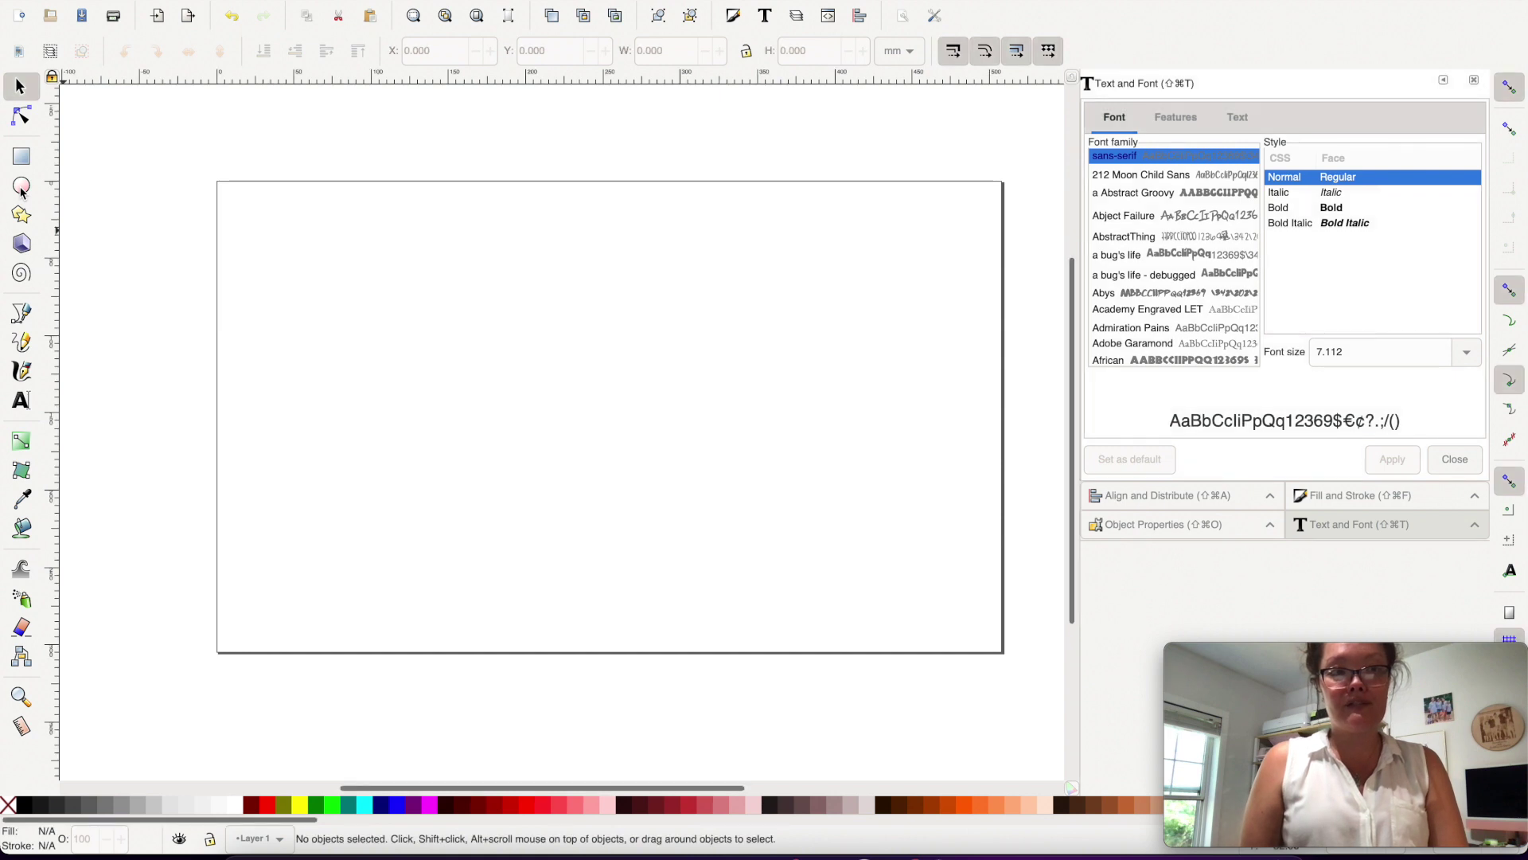
{"action": "mouse_move", "coordinate": [298, 266]}
{"action": "left_mouse_down"}
{"action": "mouse_move", "coordinate": [283, 255]}
{"action": "mouse_move", "coordinate": [512, 480]}
{"action": "mouse_move", "coordinate": [499, 488]}
{"action": "left_mouse_up"}
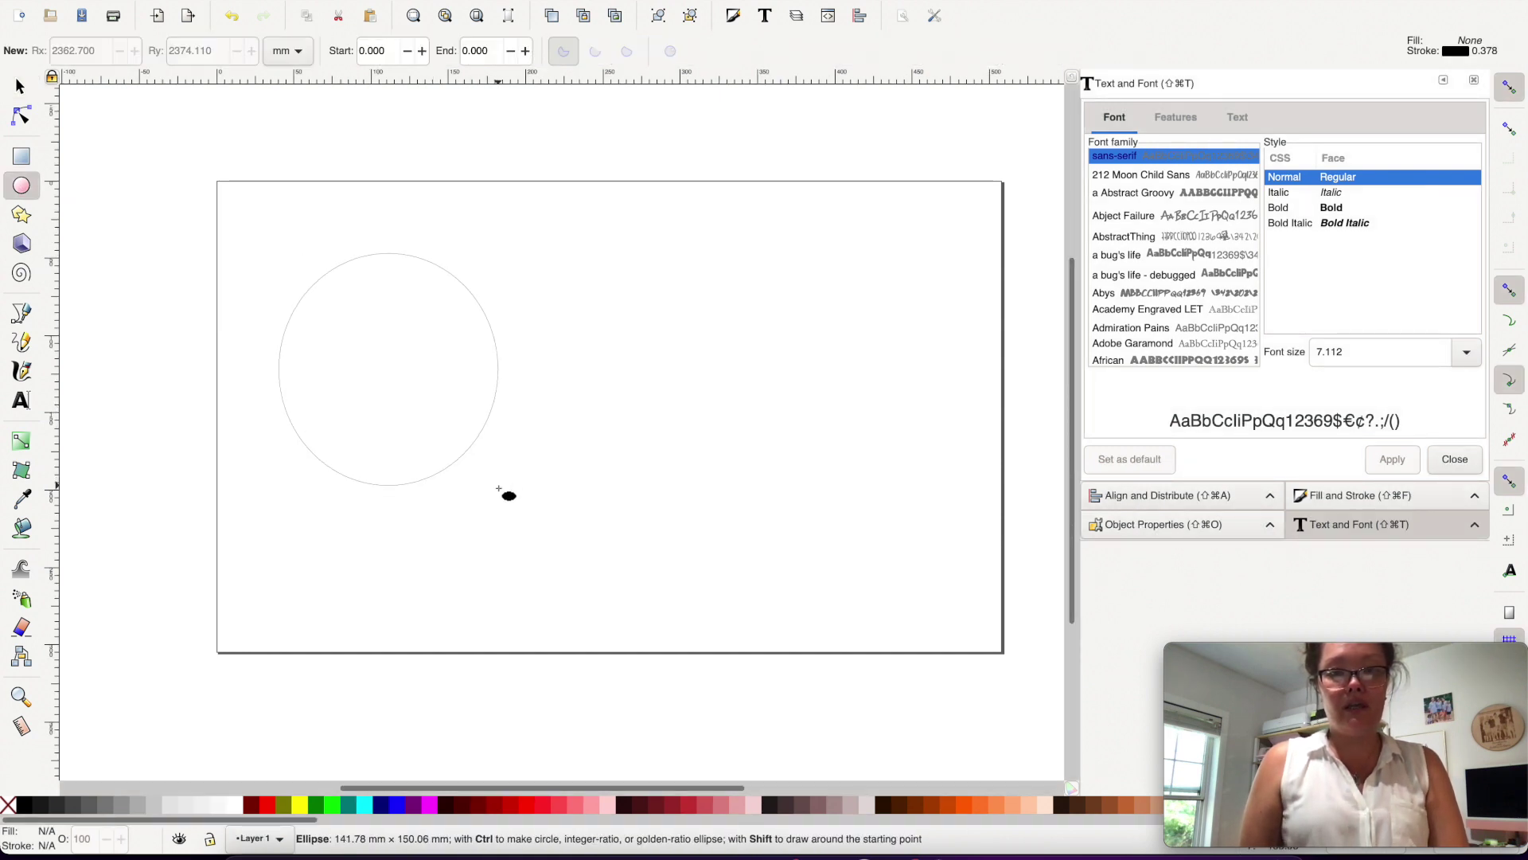
{"action": "left_click", "coordinate": [20, 90]}
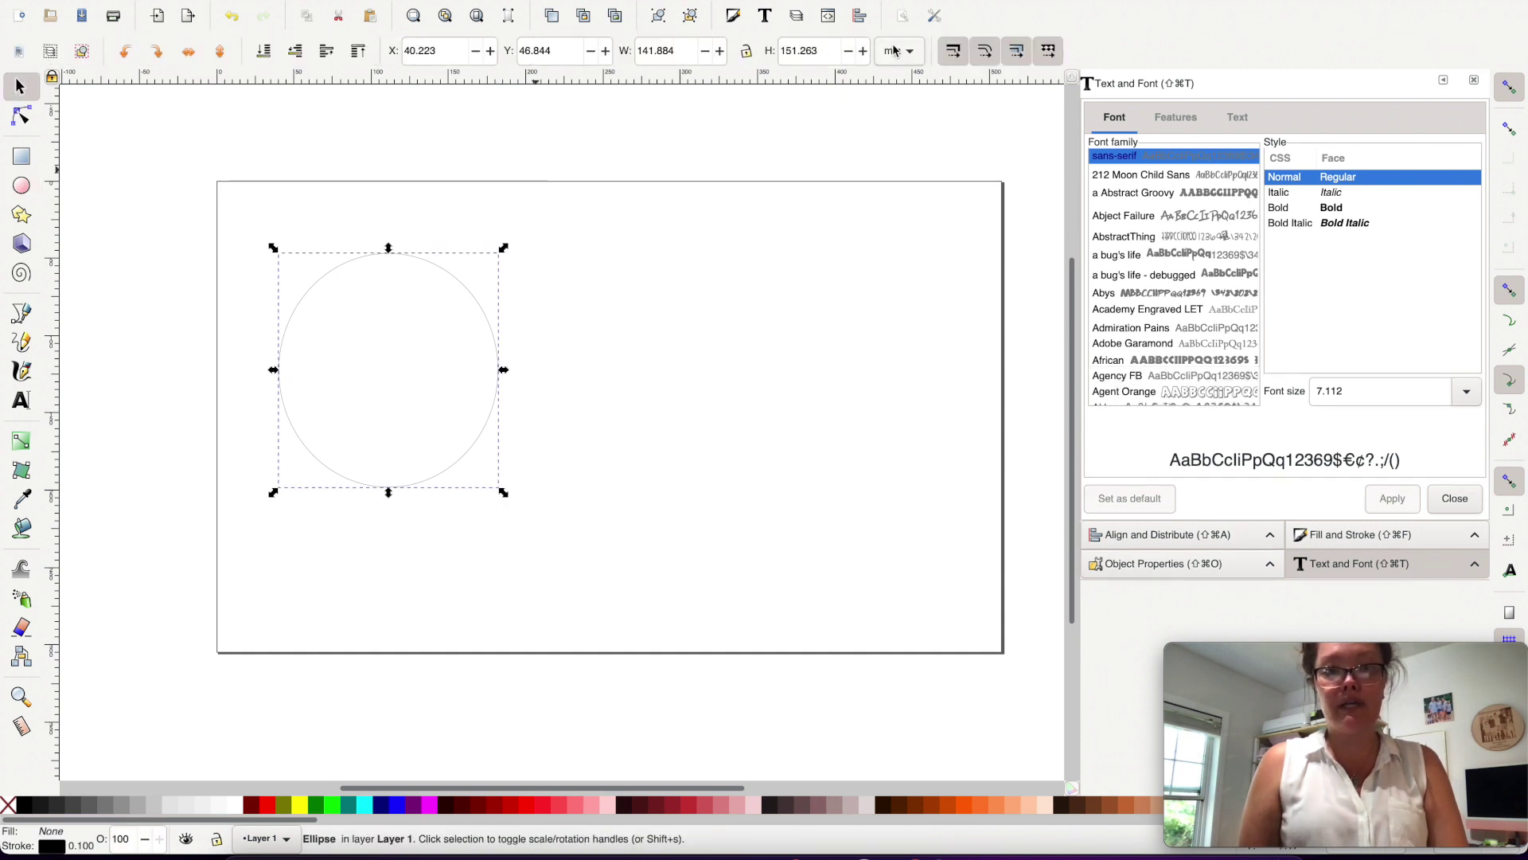
{"action": "left_click", "coordinate": [895, 51]}
{"action": "left_click", "coordinate": [894, 41]}
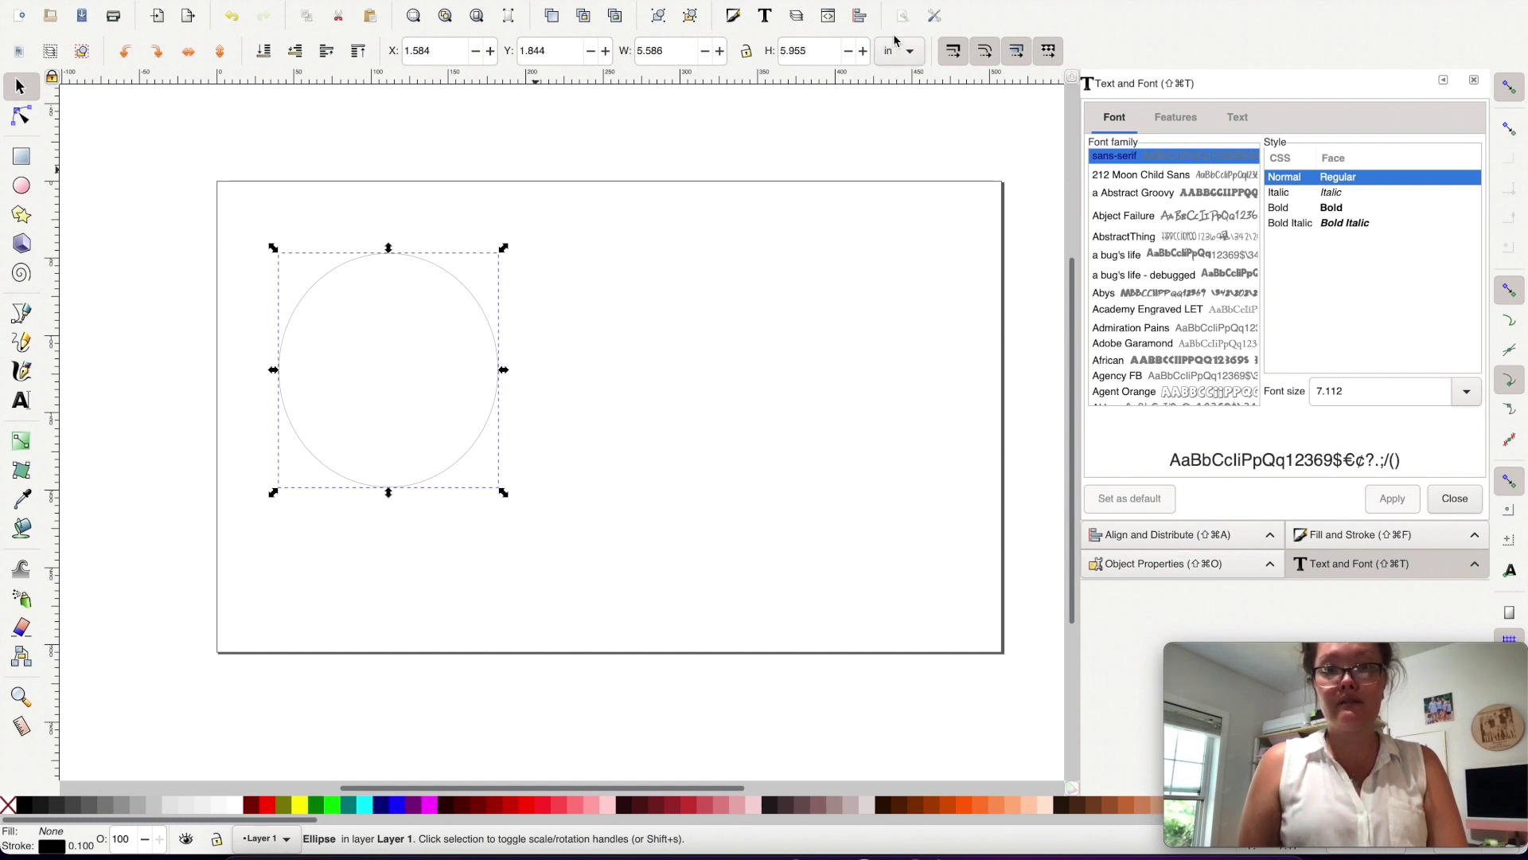
Set the ellipse's width and height to 5 in.
{"action": "left_click_drag", "start_coordinate": [682, 47], "coordinate": [598, 50]}
{"action": "type", "text": "5"}
{"action": "key", "text": "Tab"}
{"action": "type", "text": "5"}
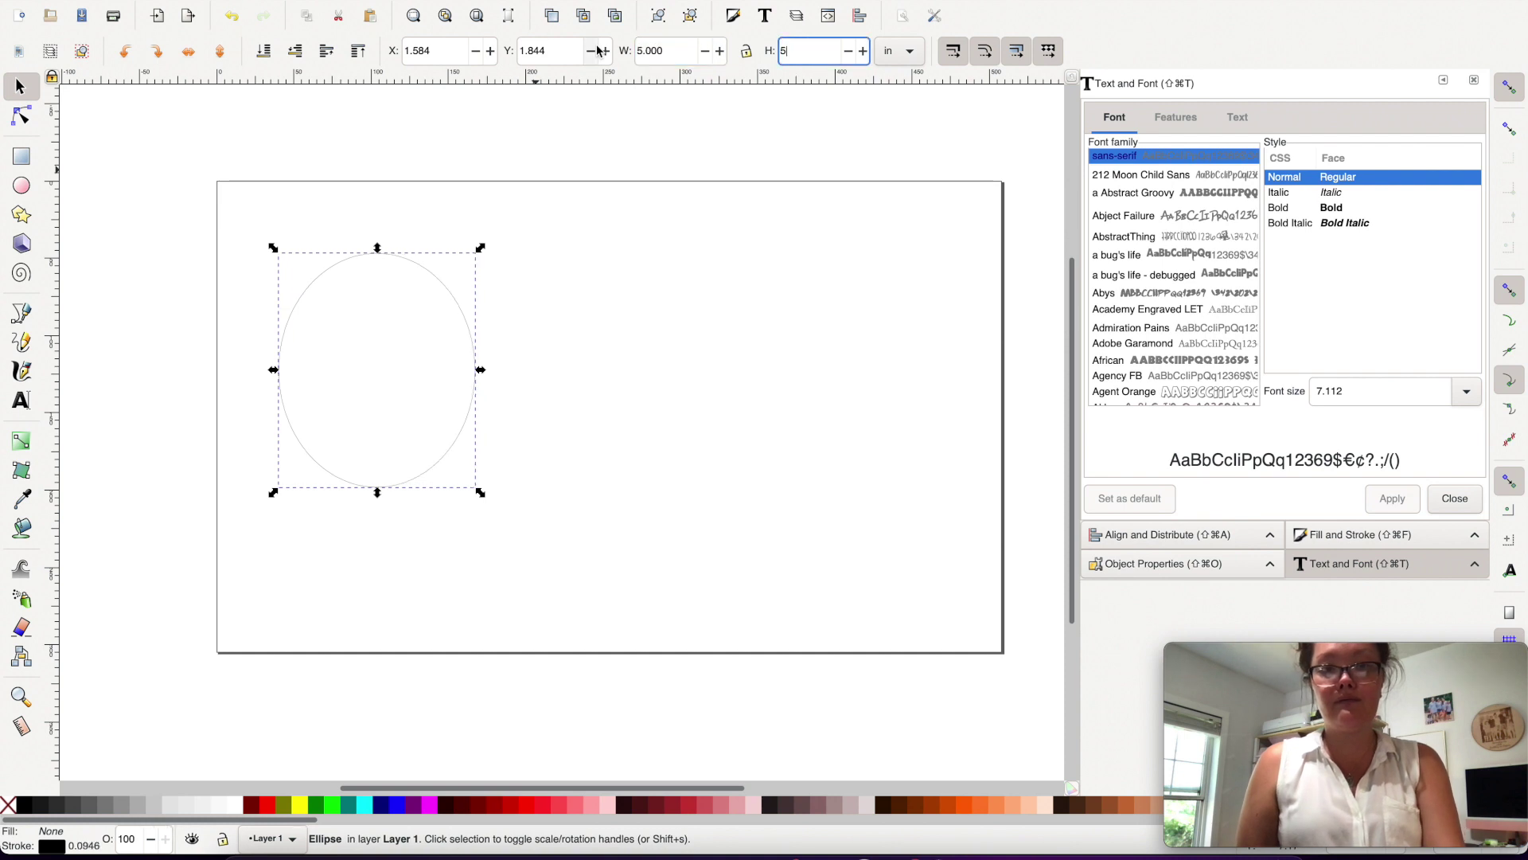
{"action": "key", "text": "Return"}
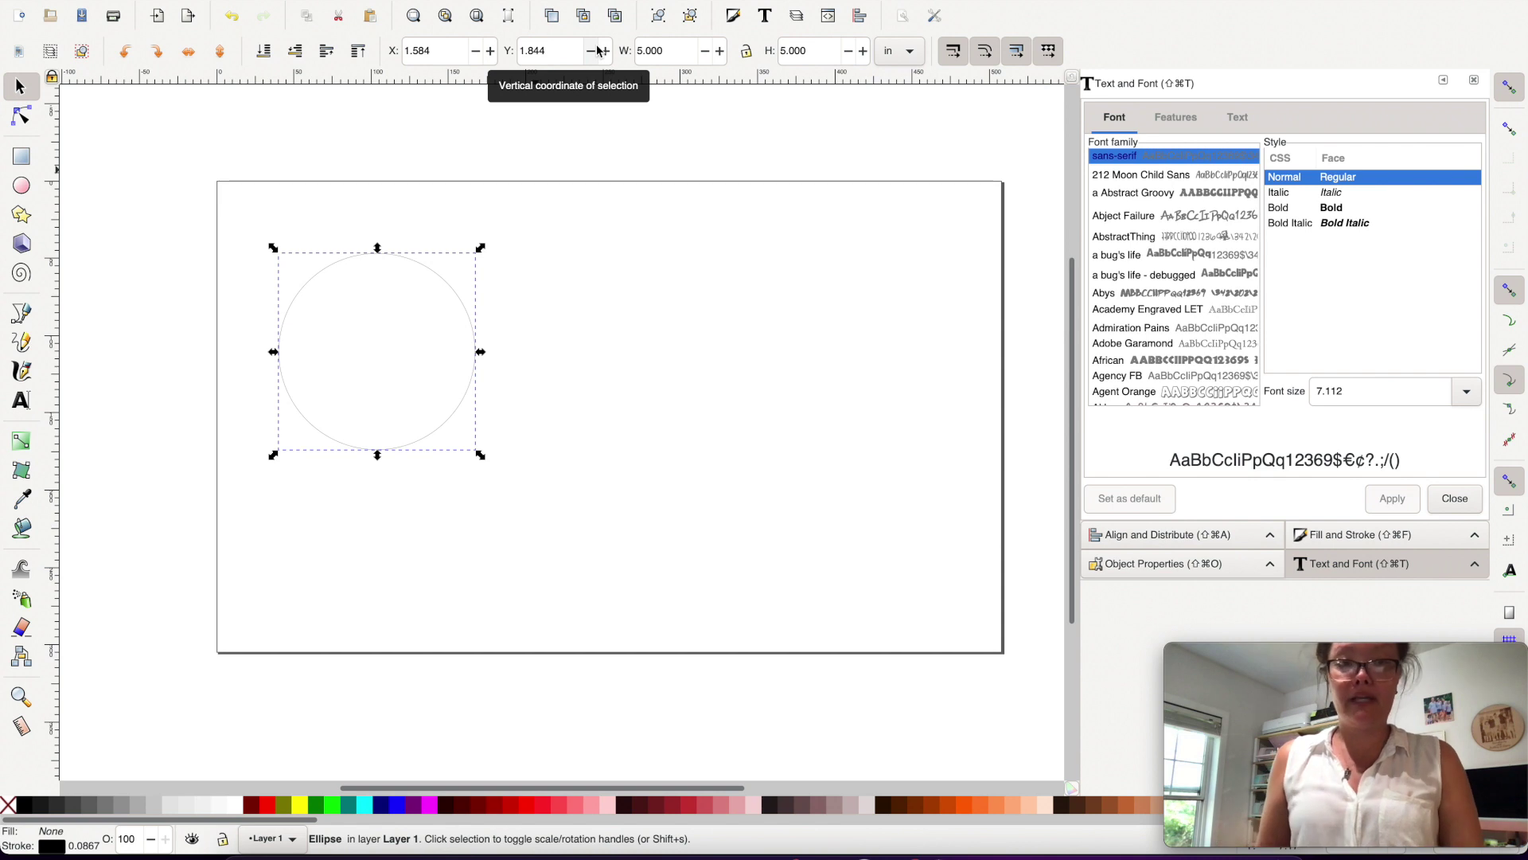
Resize the circle to 4 in wide and 4 in high.
{"action": "double_click", "coordinate": [640, 51]}
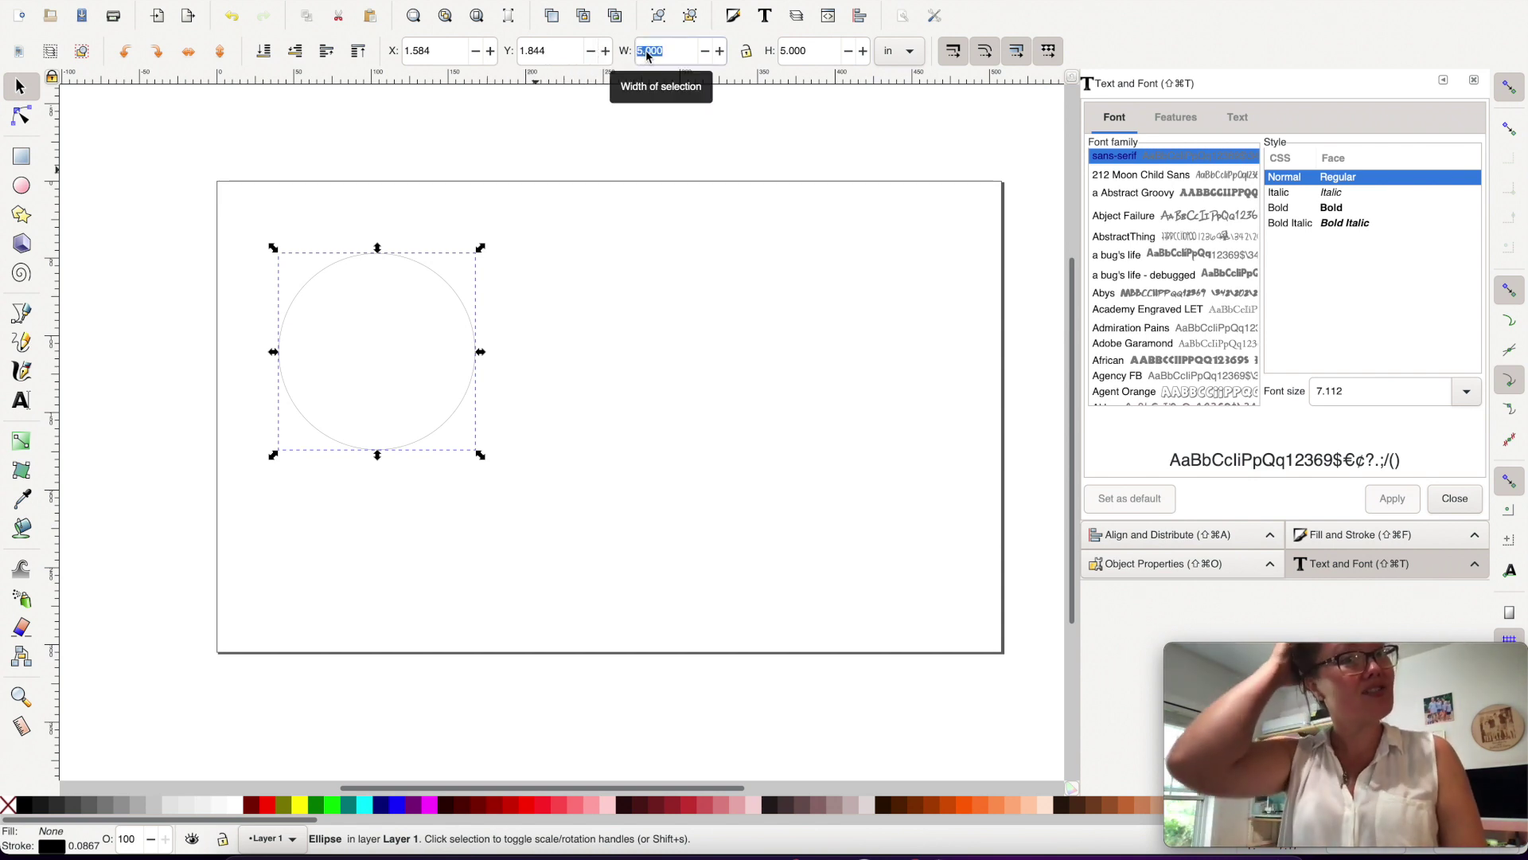
{"action": "type", "text": "4"}
{"action": "key", "text": "Tab"}
{"action": "type", "text": "4"}
{"action": "key", "text": "Return"}
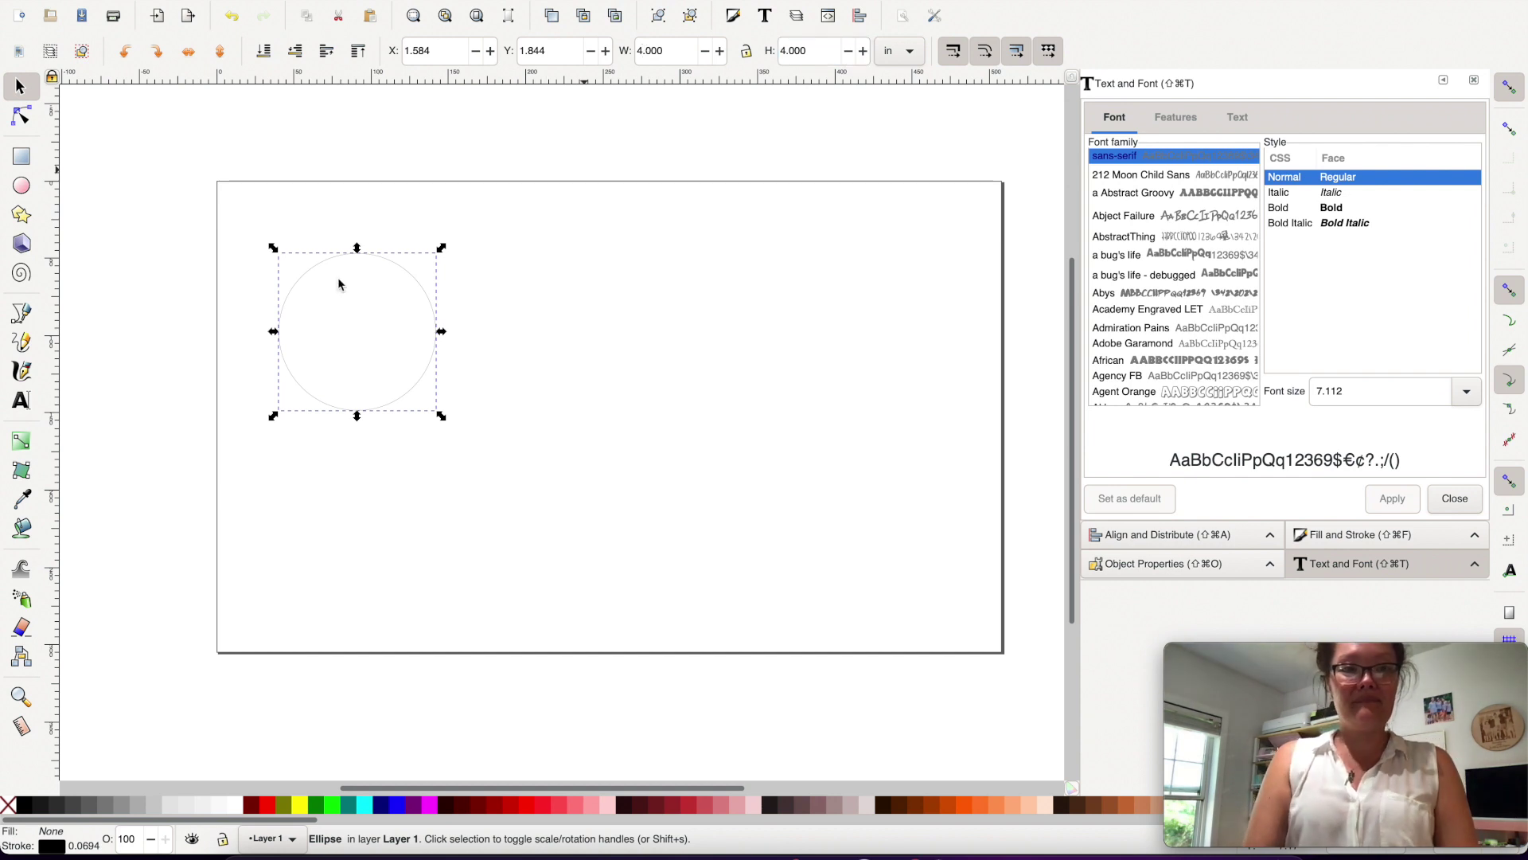
Duplicate the 4 in circle in place.
{"action": "scroll", "coordinate": [338, 277], "scroll_direction": "up", "scroll_amount": 1}
{"action": "scroll", "coordinate": [339, 283], "scroll_direction": "up", "scroll_amount": 2}
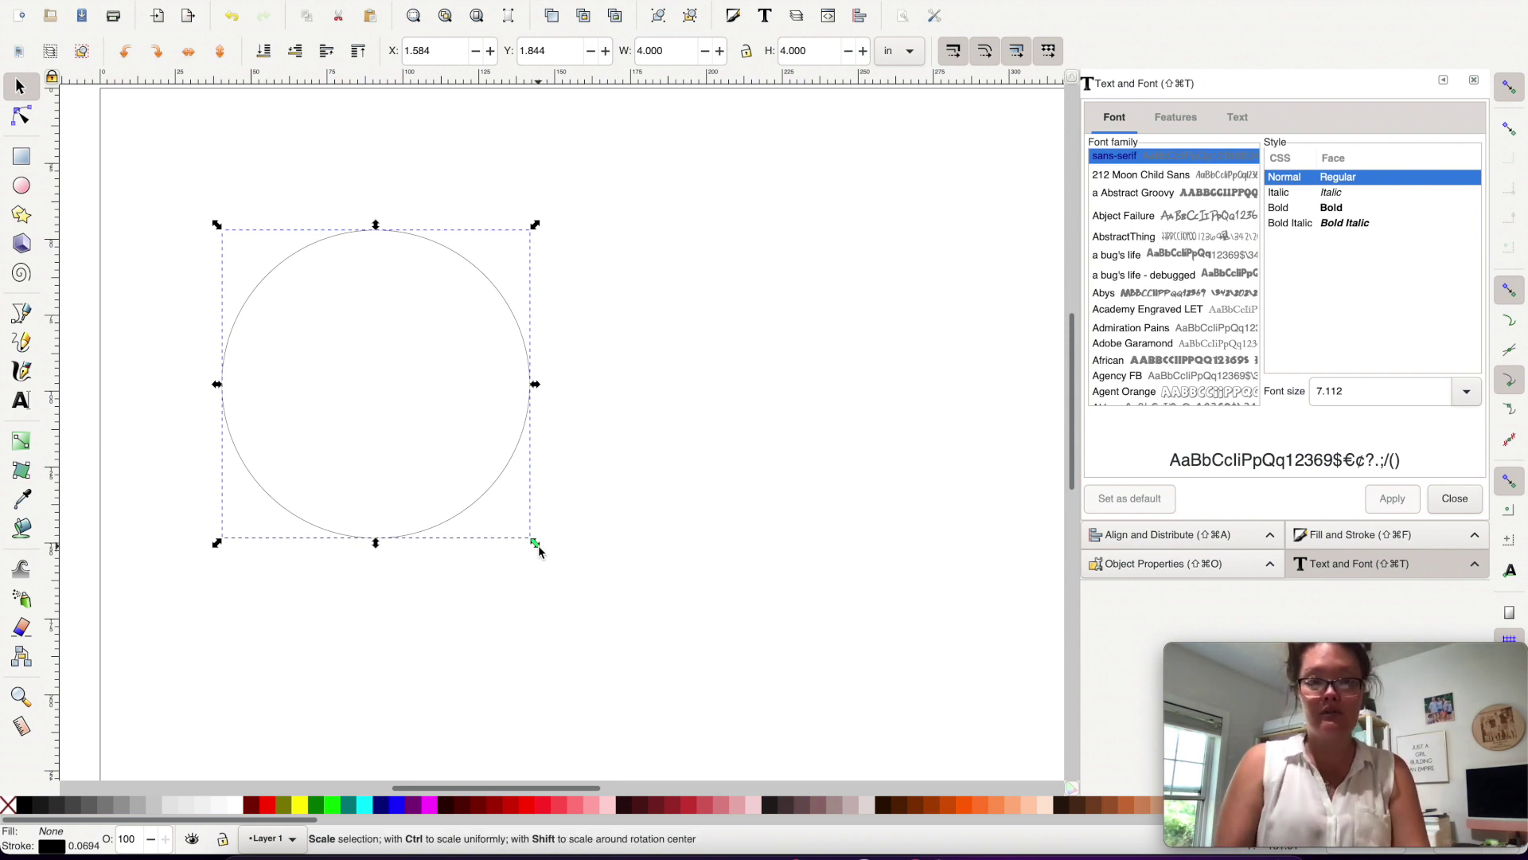
{"action": "key", "text": "Escape"}
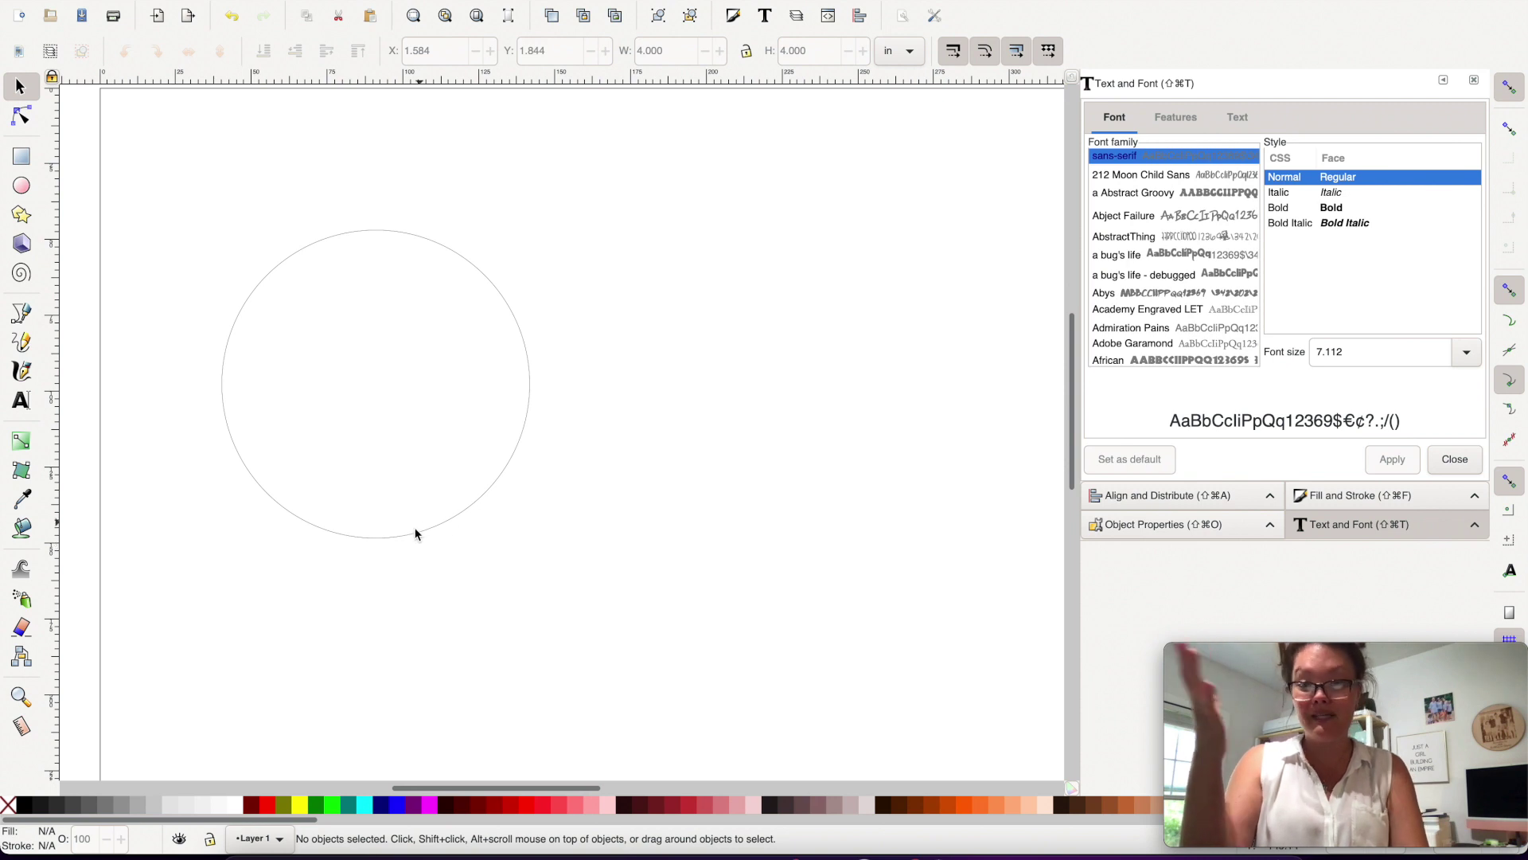
{"action": "left_click", "coordinate": [414, 538]}
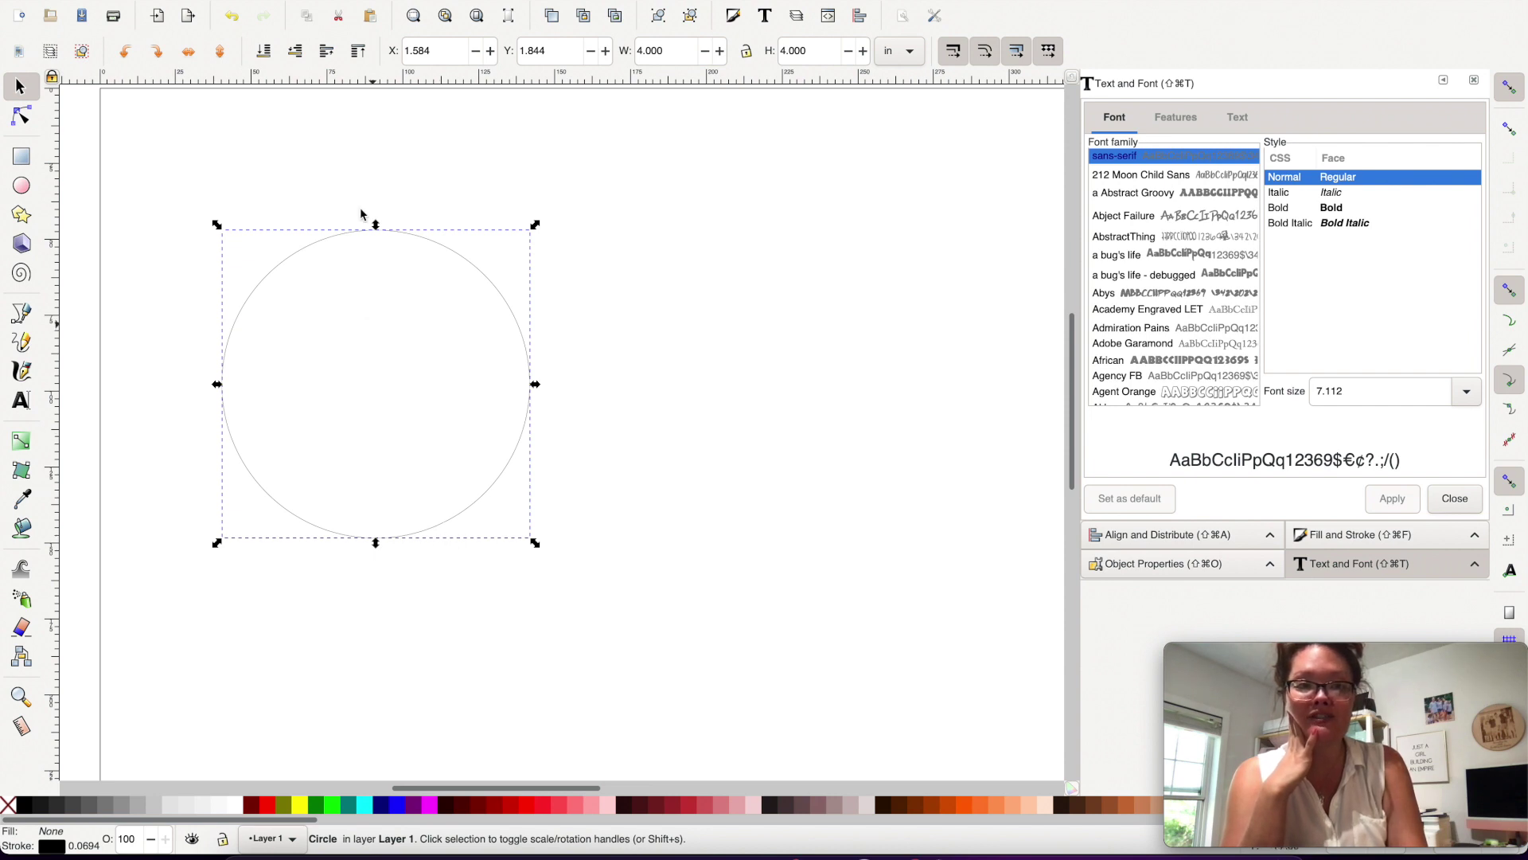
{"action": "left_click", "coordinate": [288, 2]}
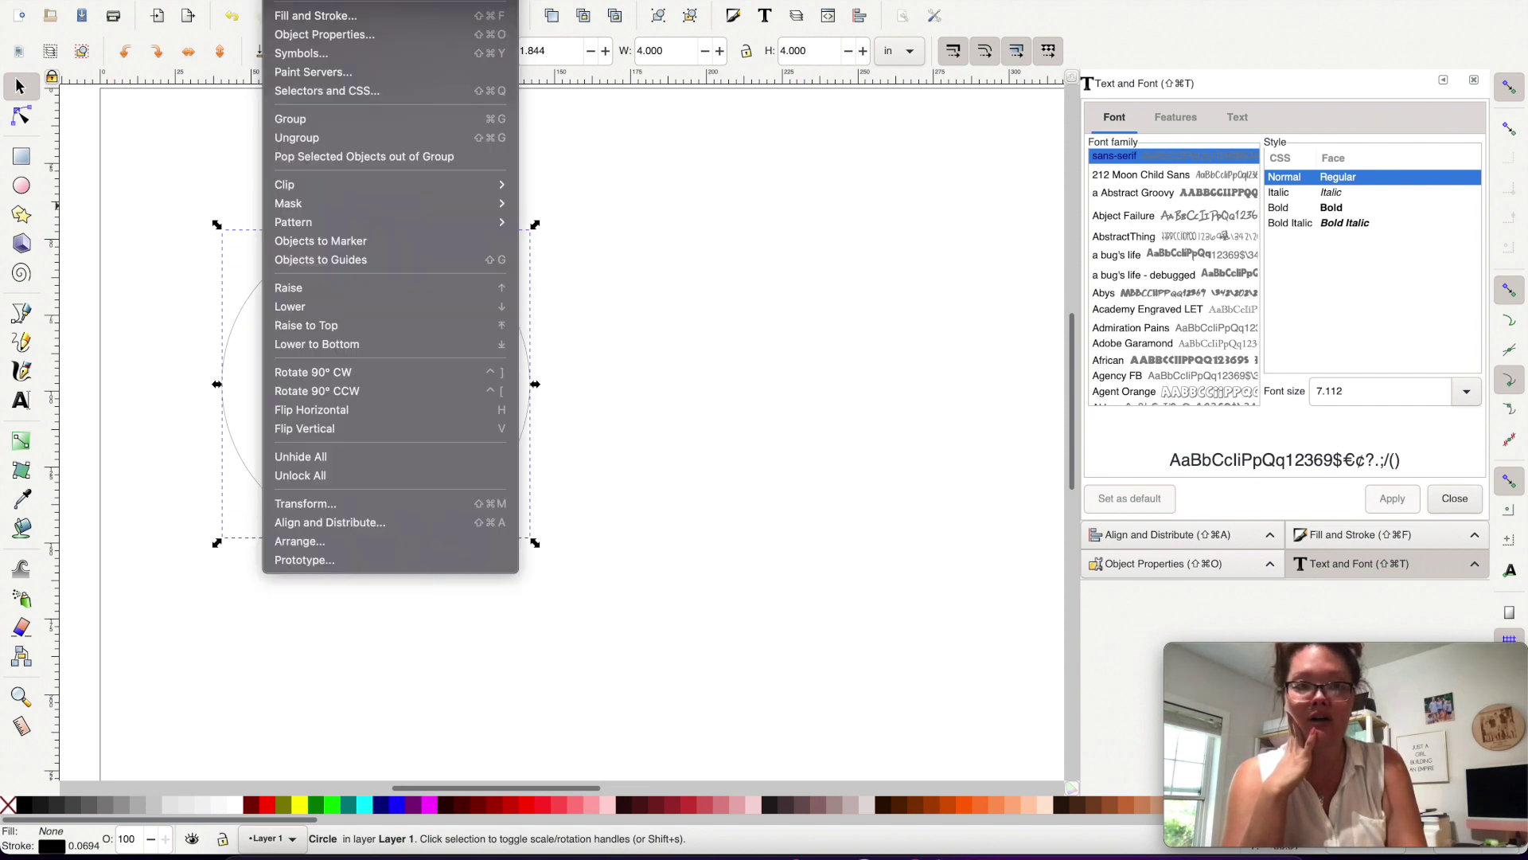
{"action": "mouse_move", "coordinate": [188, 1]}
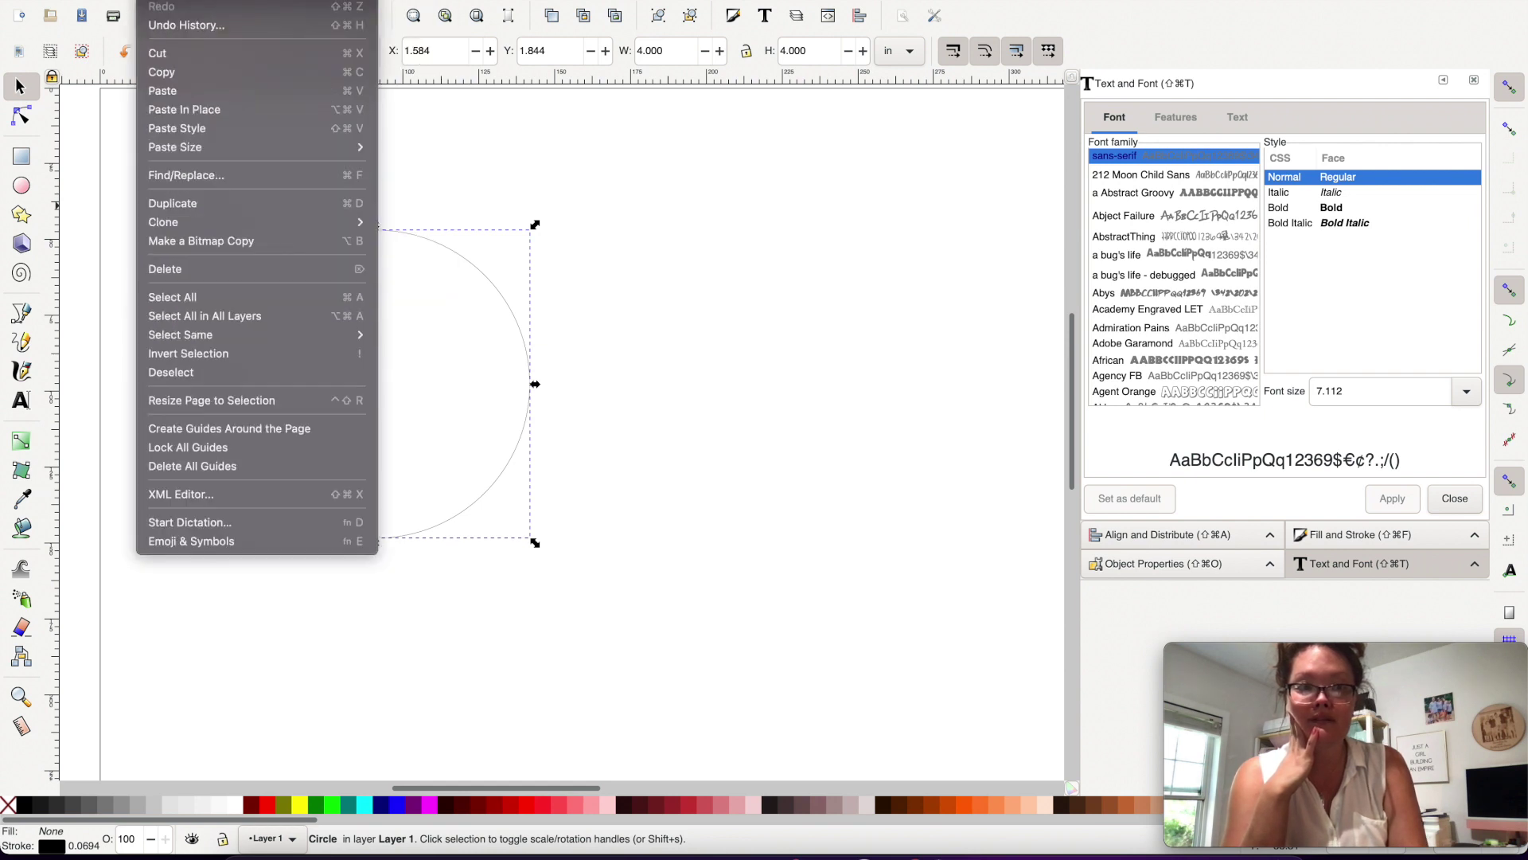
{"action": "left_click", "coordinate": [193, 209]}
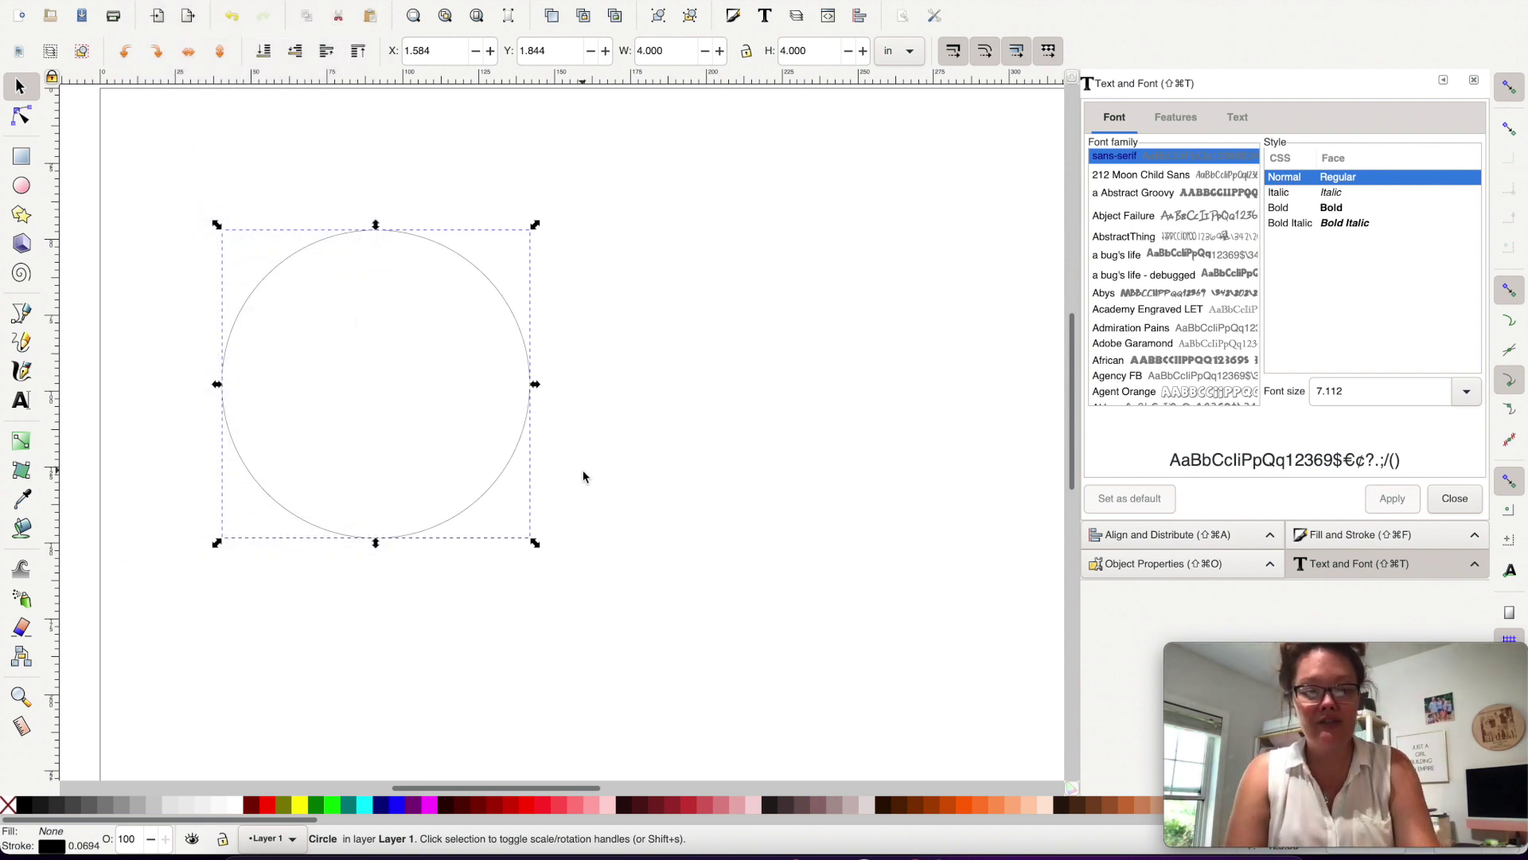
Scale the duplicate circle down to about 0.96 in across and place it centred over the large circle's top edge.
{"action": "left_click_drag", "start_coordinate": [539, 546], "coordinate": [417, 343]}
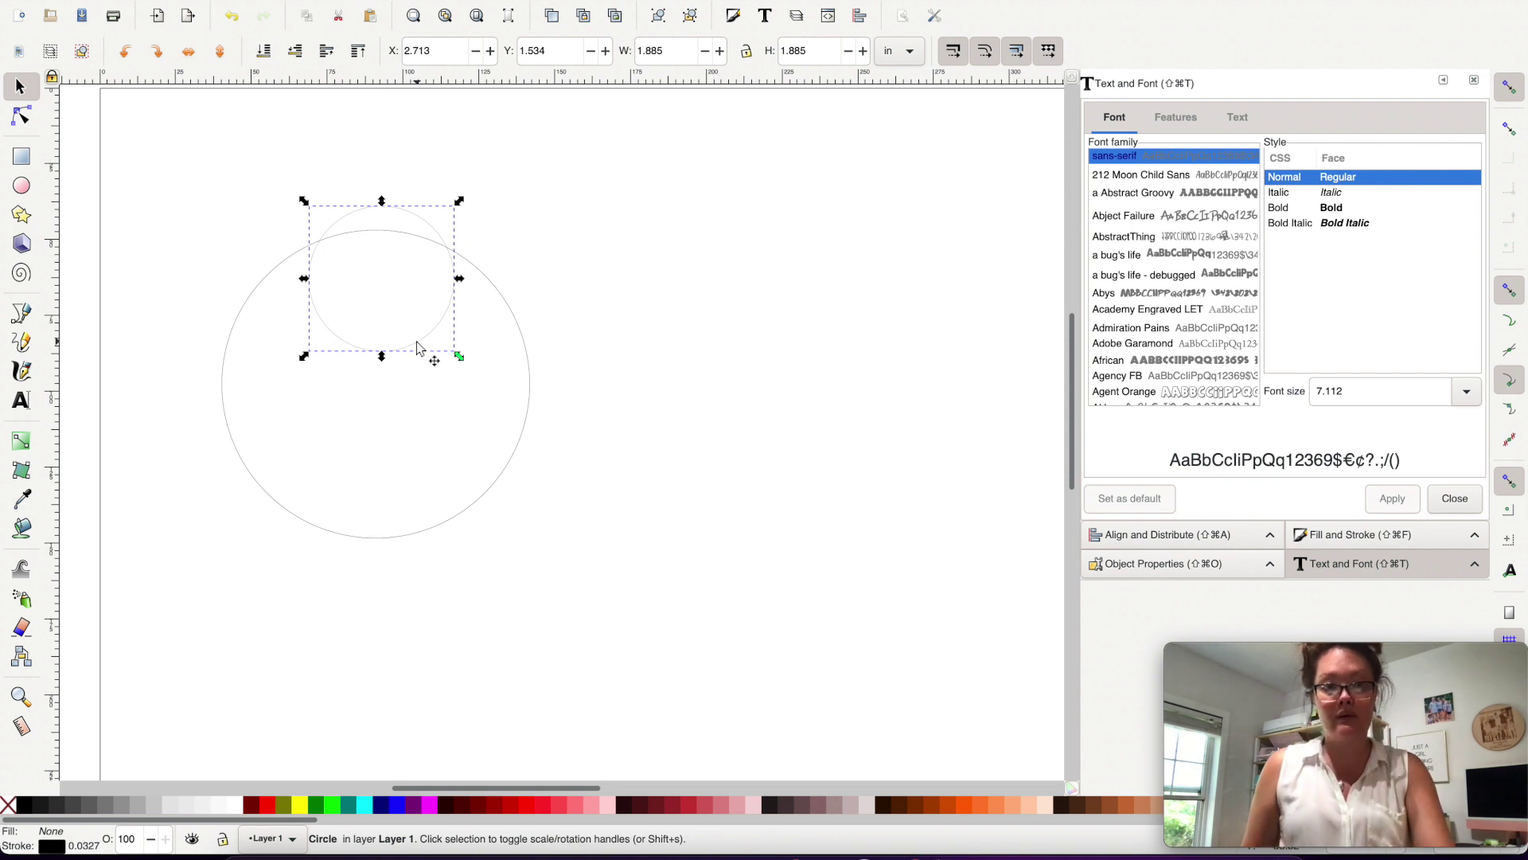
{"action": "left_click_drag", "start_coordinate": [461, 355], "coordinate": [394, 271]}
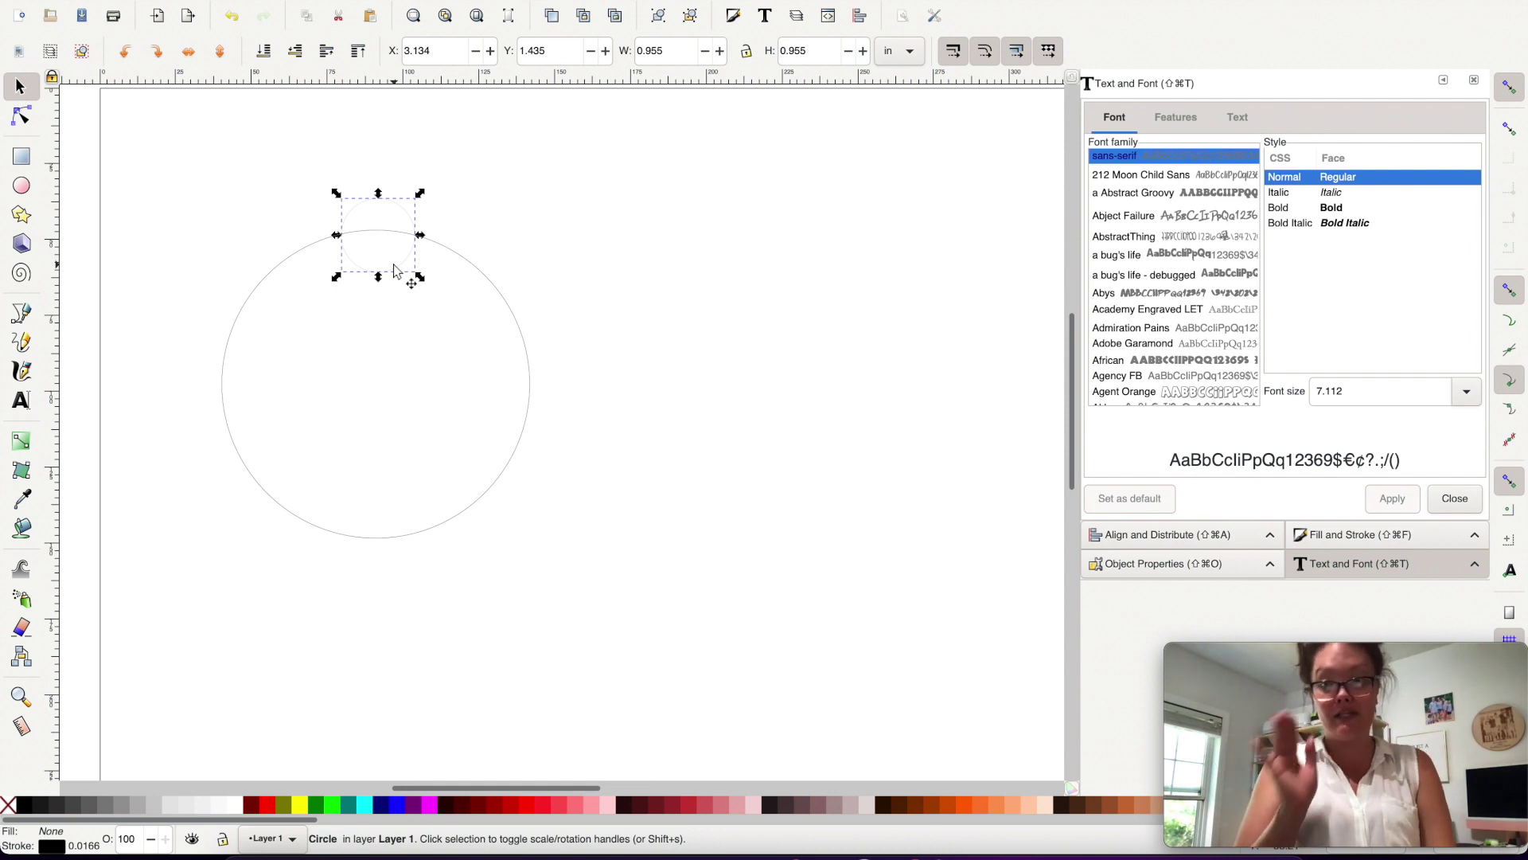
{"action": "left_click", "coordinate": [587, 310]}
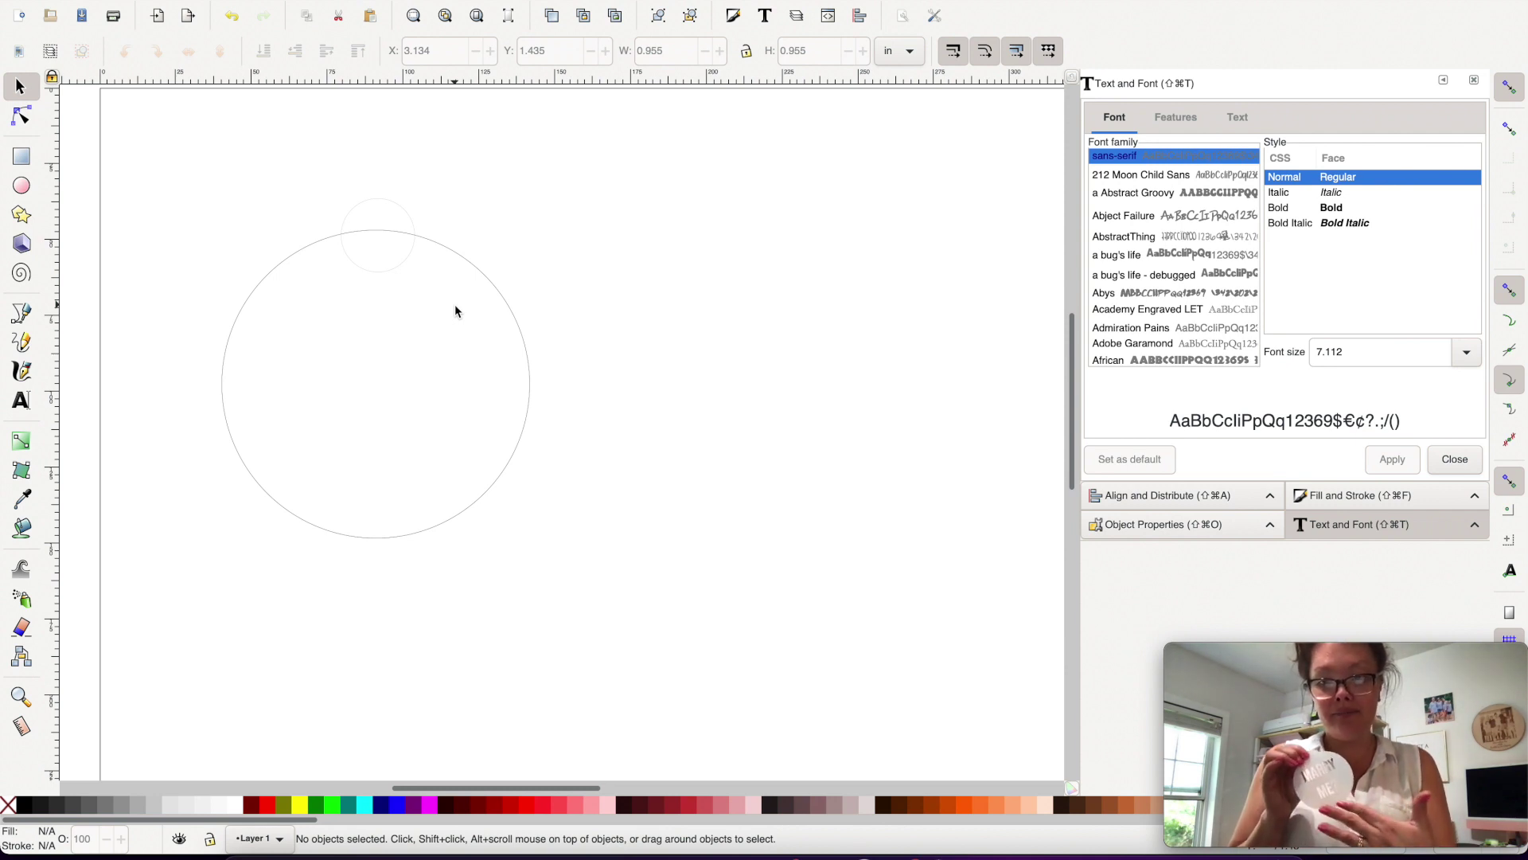
Add the two-line text "MARRY ME?" inside the left part of the large circle.
{"action": "left_click", "coordinate": [22, 402]}
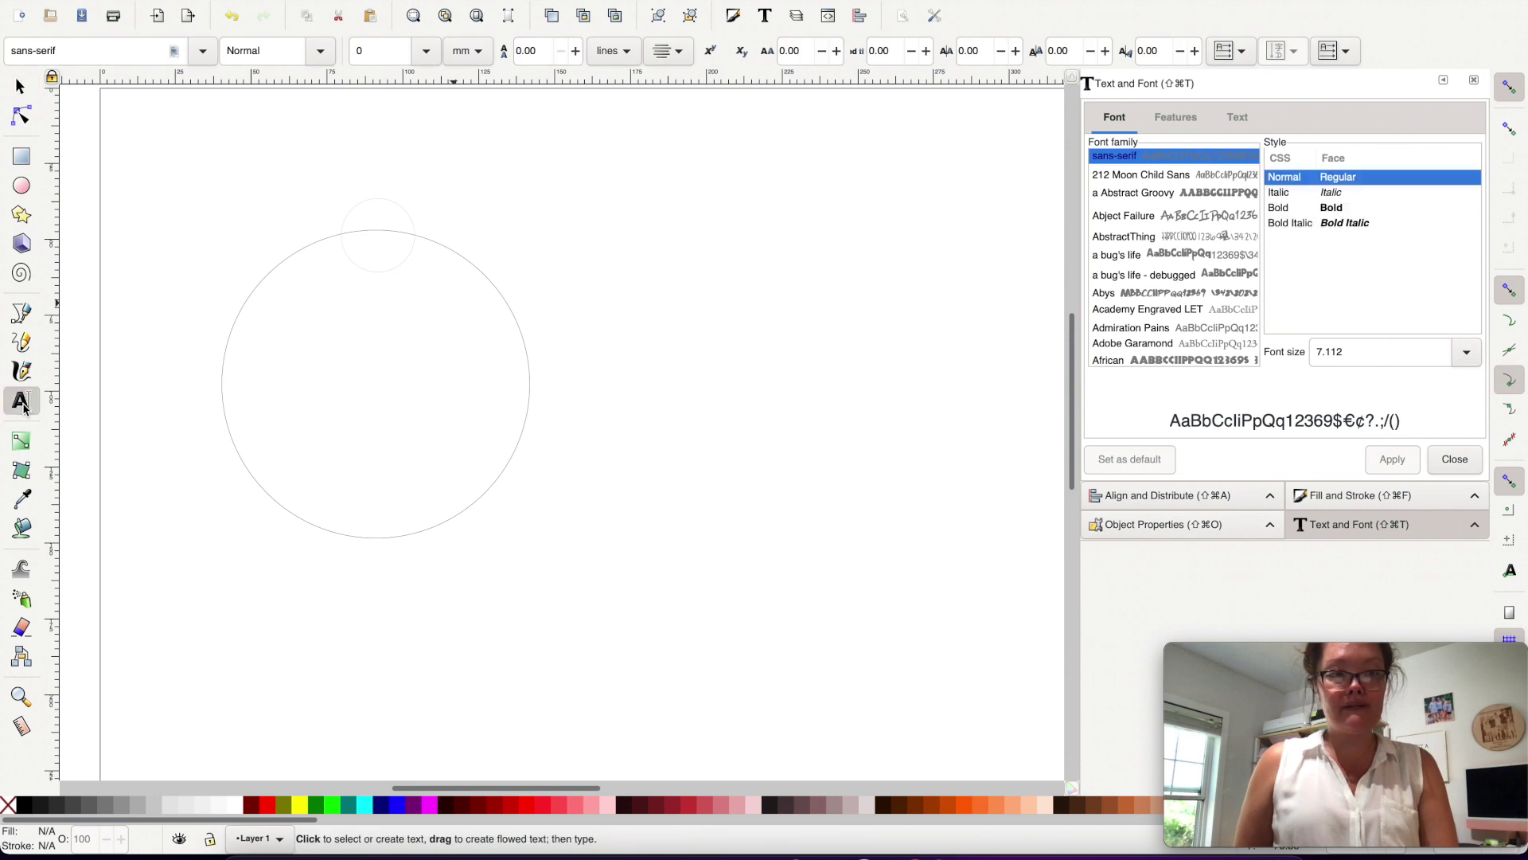
{"action": "left_click", "coordinate": [268, 354]}
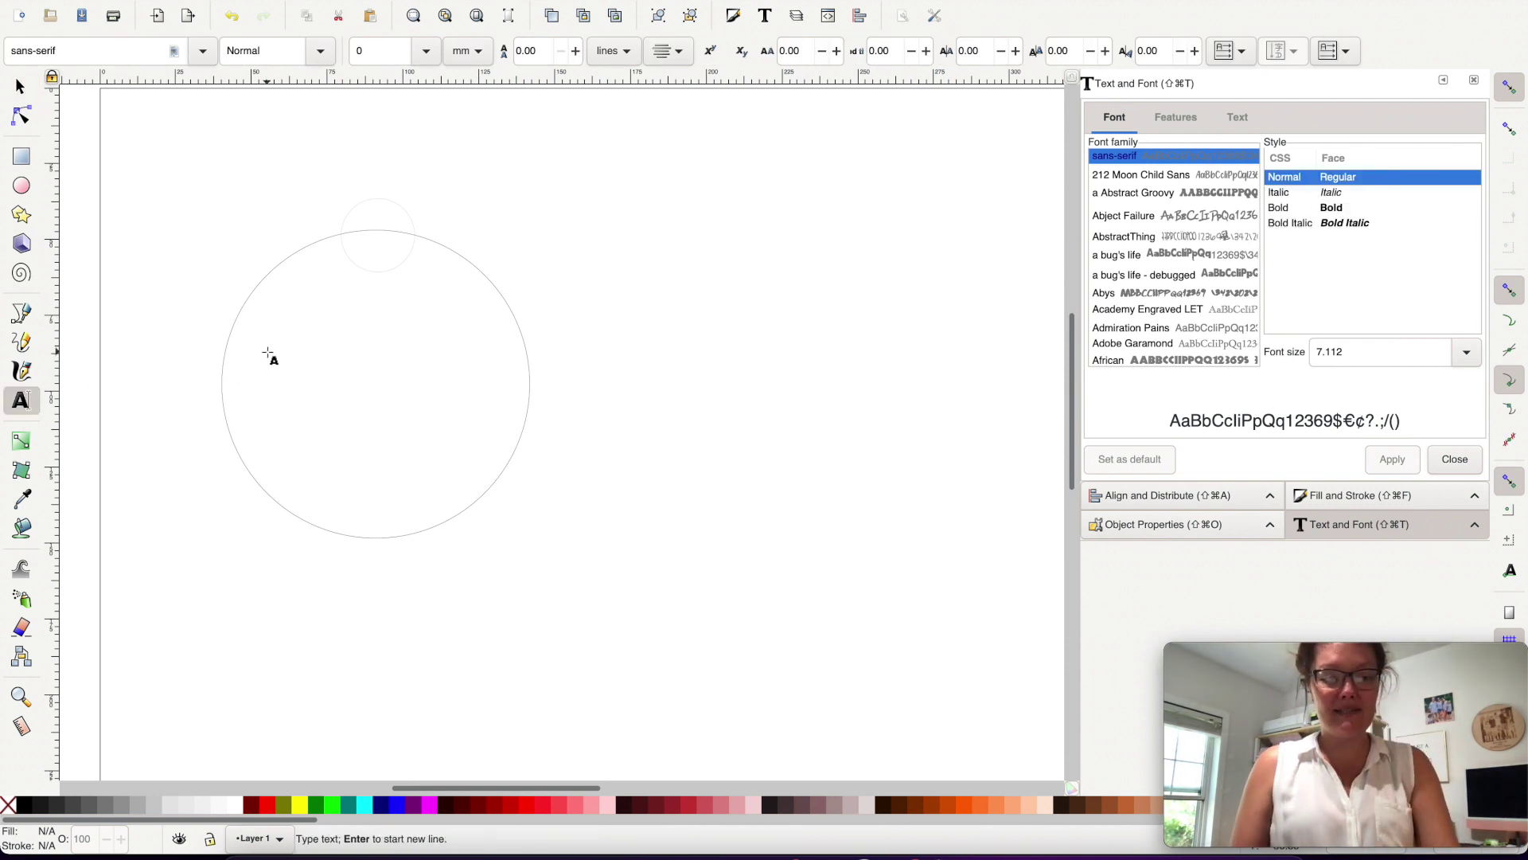
{"action": "type", "text": "MA"}
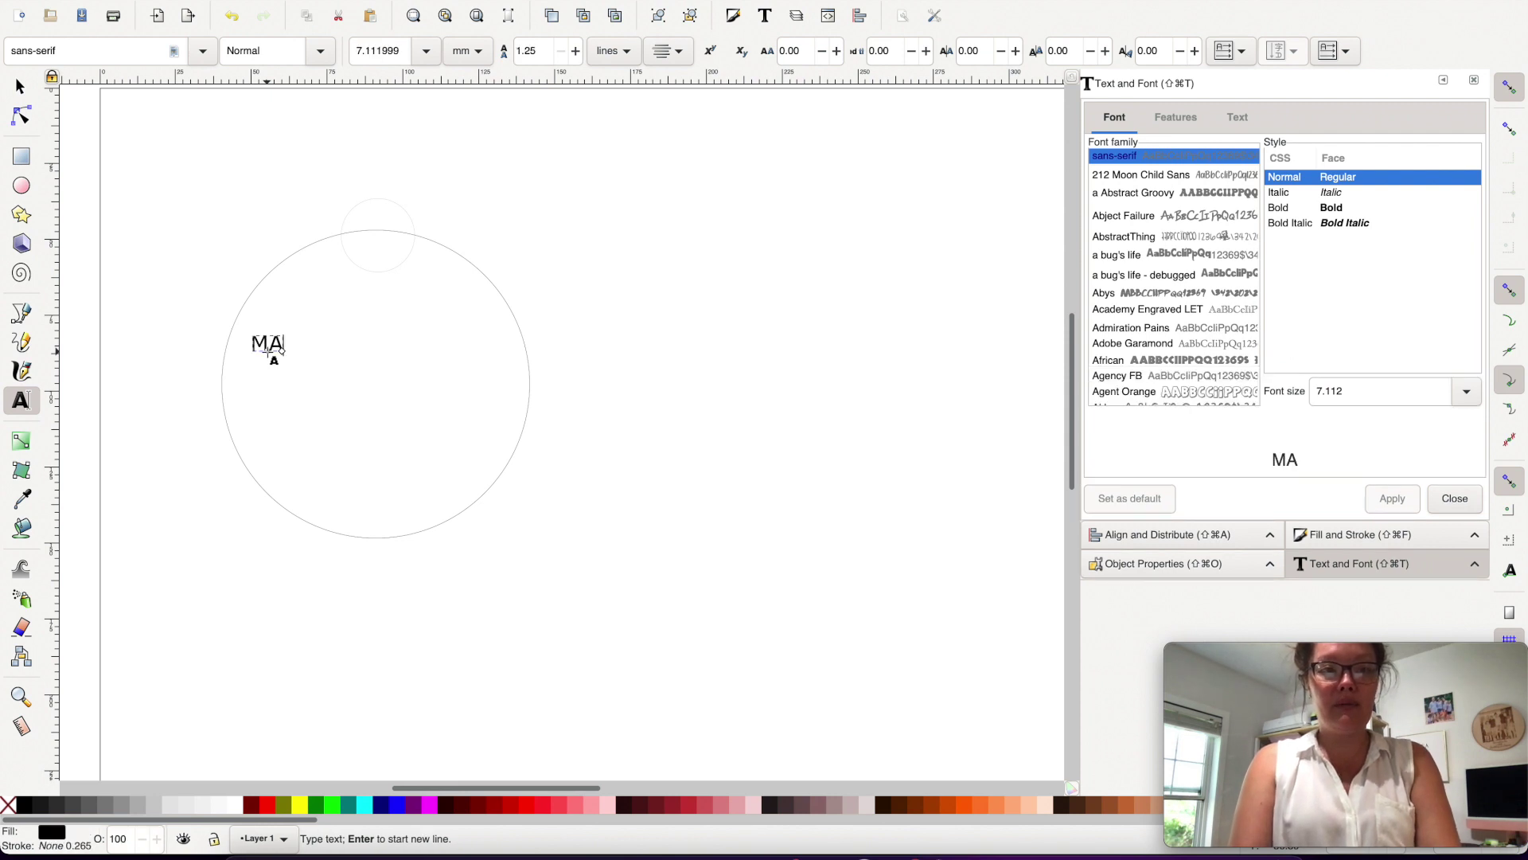
{"action": "type", "text": "RRY"}
{"action": "key", "text": "Return"}
{"action": "type", "text": "ME?"}
Apply the Bebas Neue font in its regular style to the "MARRY ME?" text.
{"action": "left_click", "coordinate": [1120, 301]}
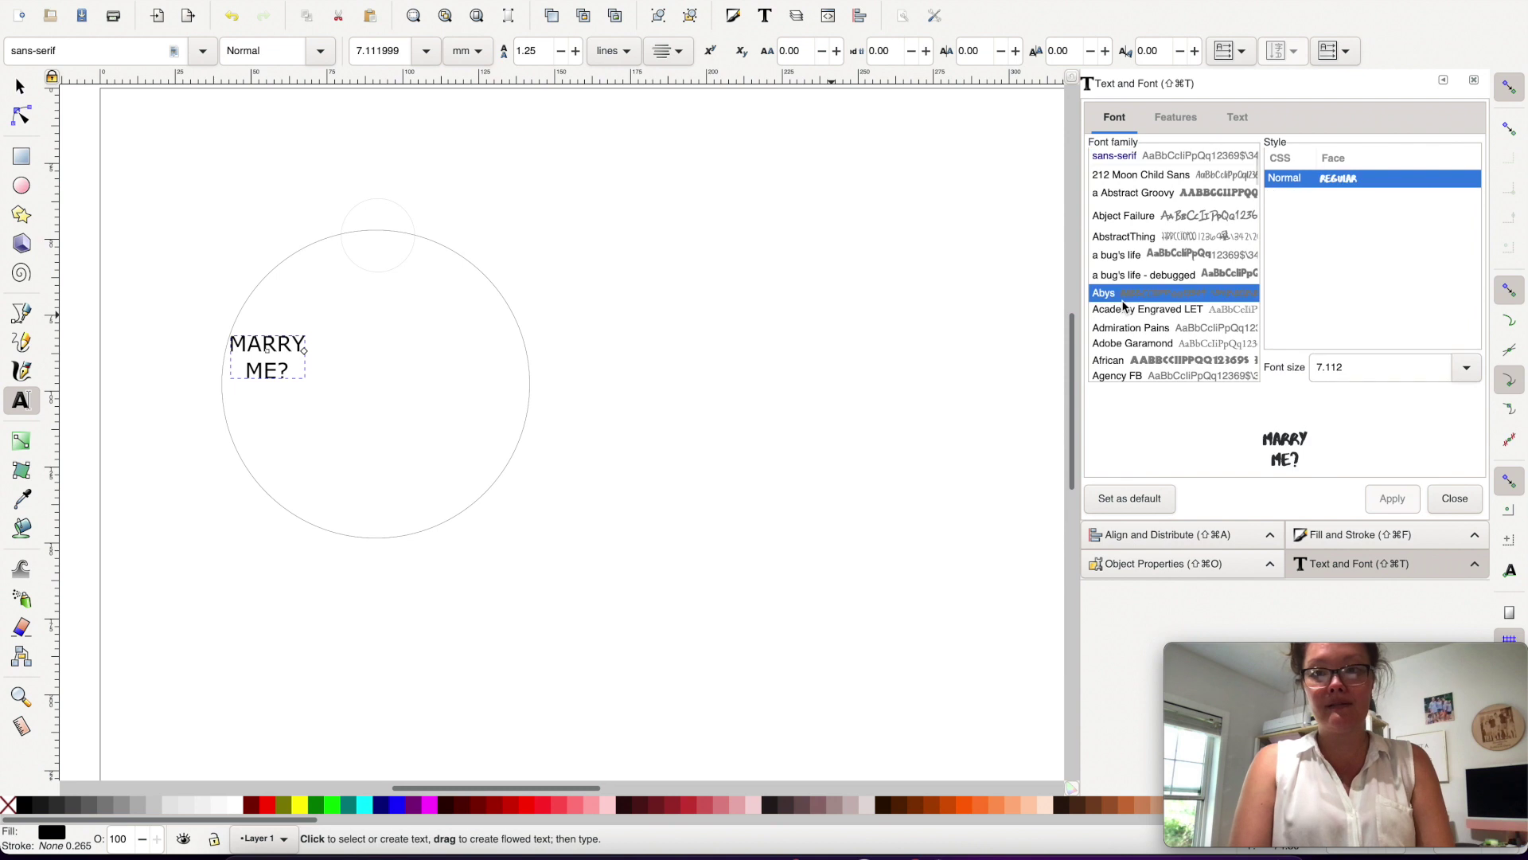
{"action": "type", "text": "BEBAS"}
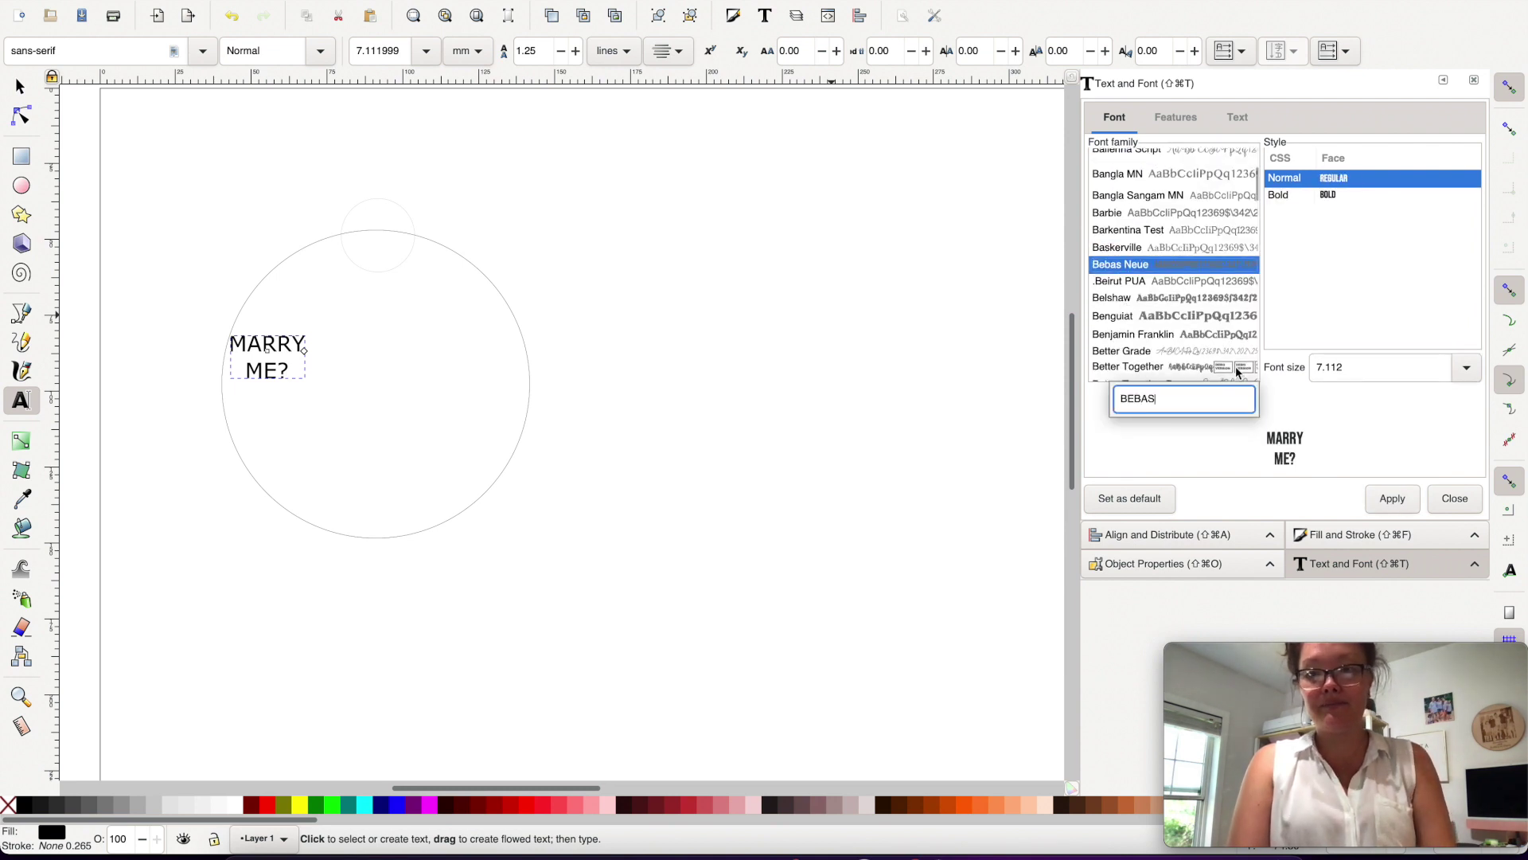
{"action": "left_click", "coordinate": [1393, 501]}
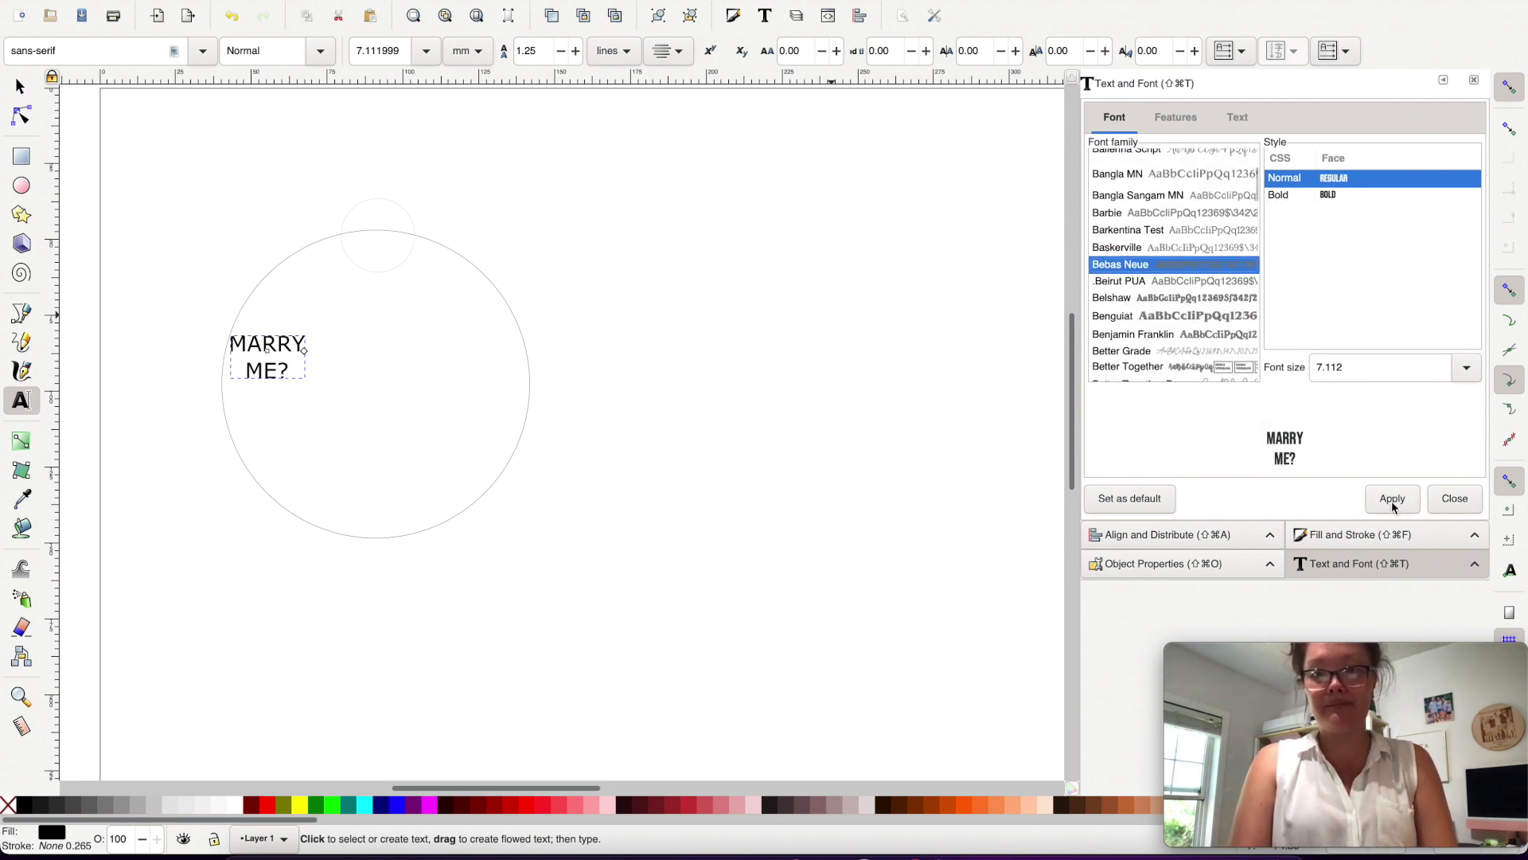
{"action": "left_click", "coordinate": [1393, 501]}
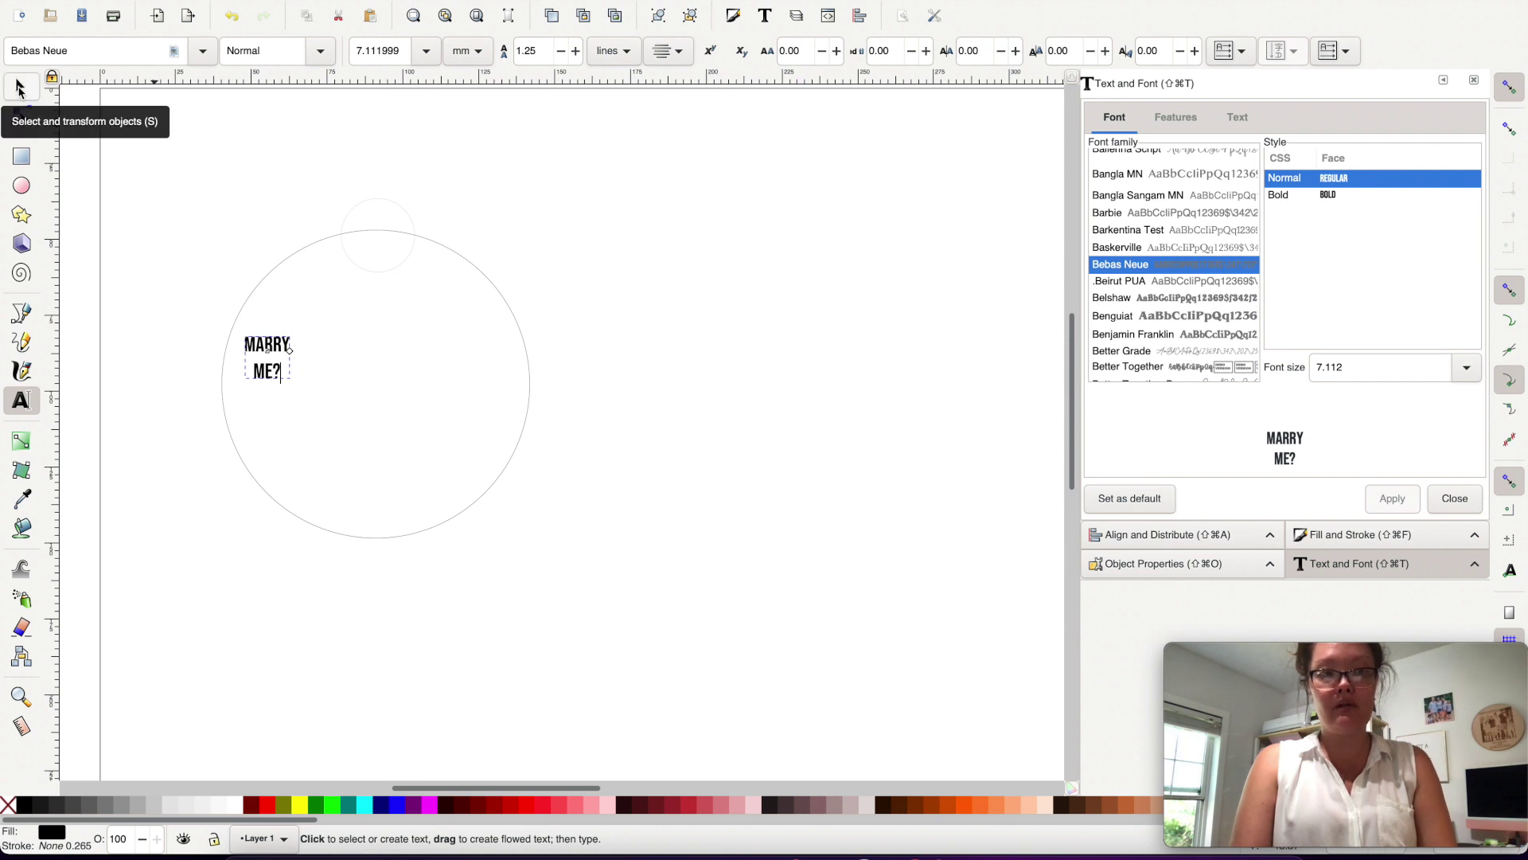
Enlarge the "MARRY ME?" text to about 2.12 by 2 in and move it to the middle of the large circle.
{"action": "left_click", "coordinate": [20, 88]}
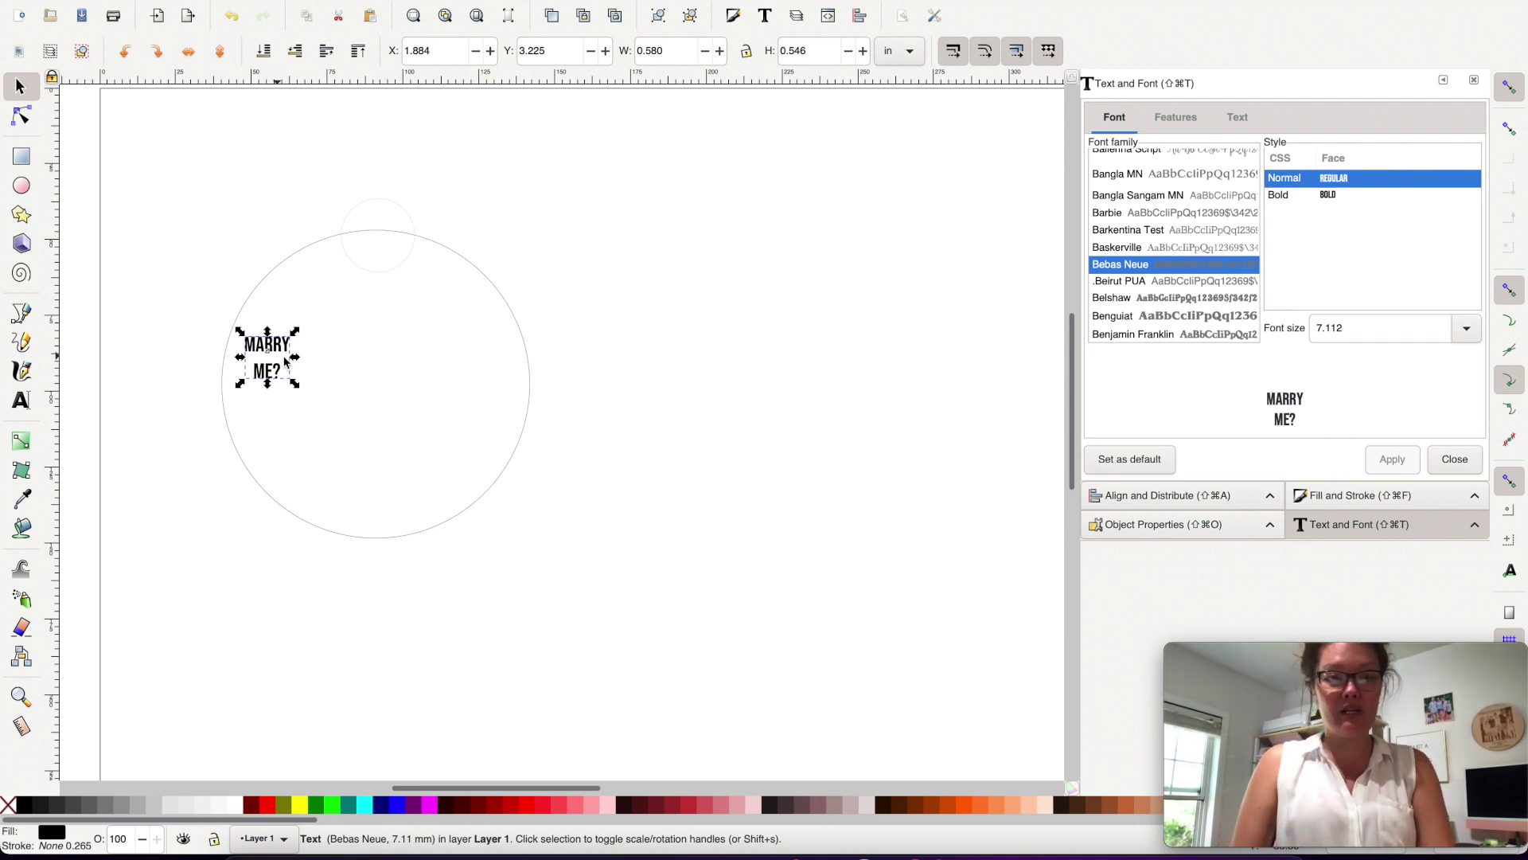
{"action": "left_click_drag", "start_coordinate": [299, 391], "coordinate": [415, 528]}
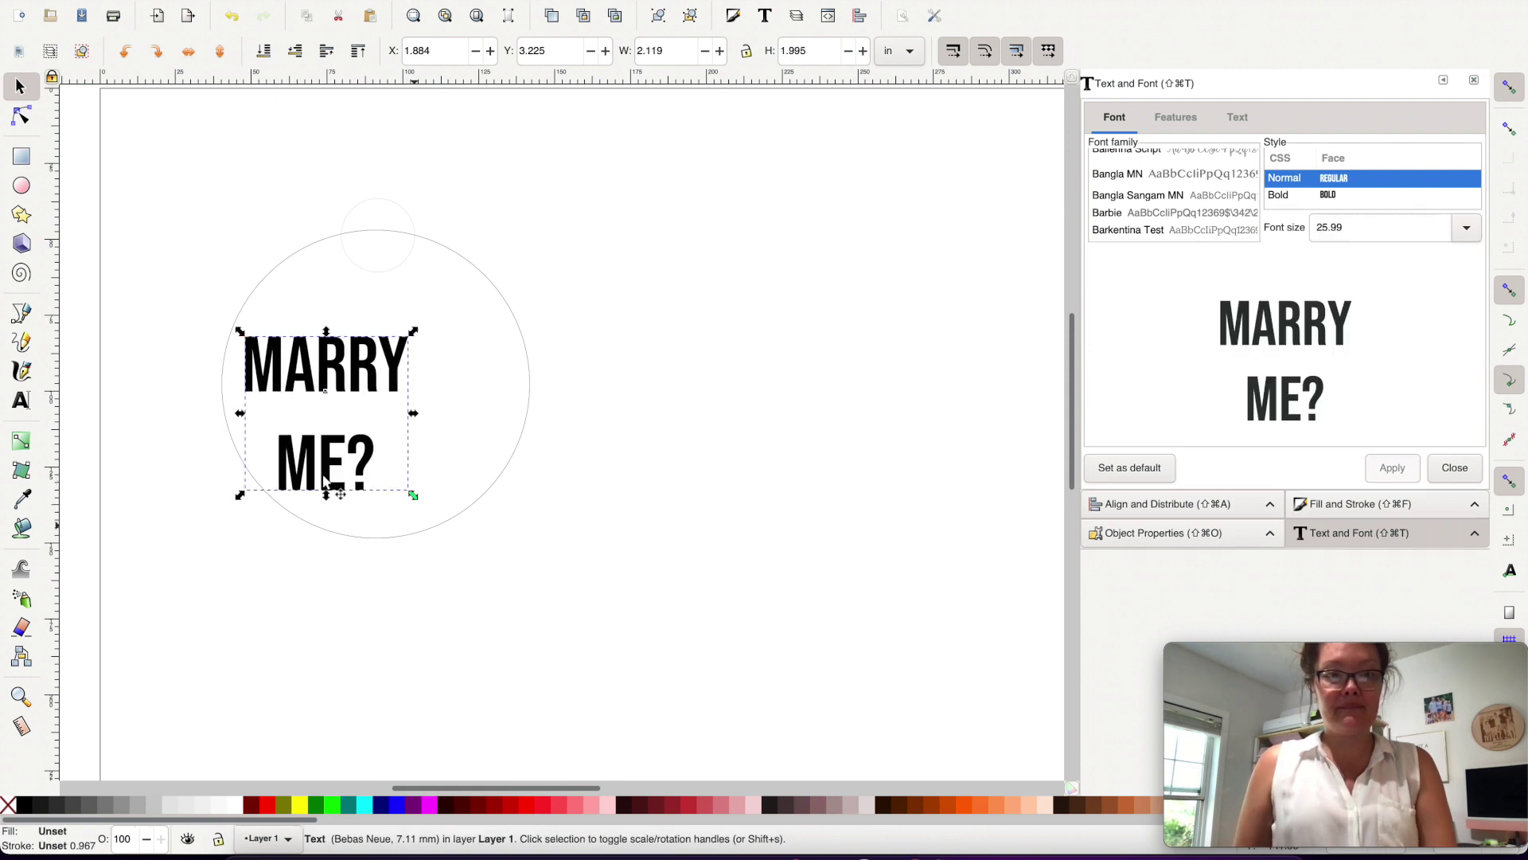
{"action": "left_click_drag", "start_coordinate": [319, 465], "coordinate": [371, 448]}
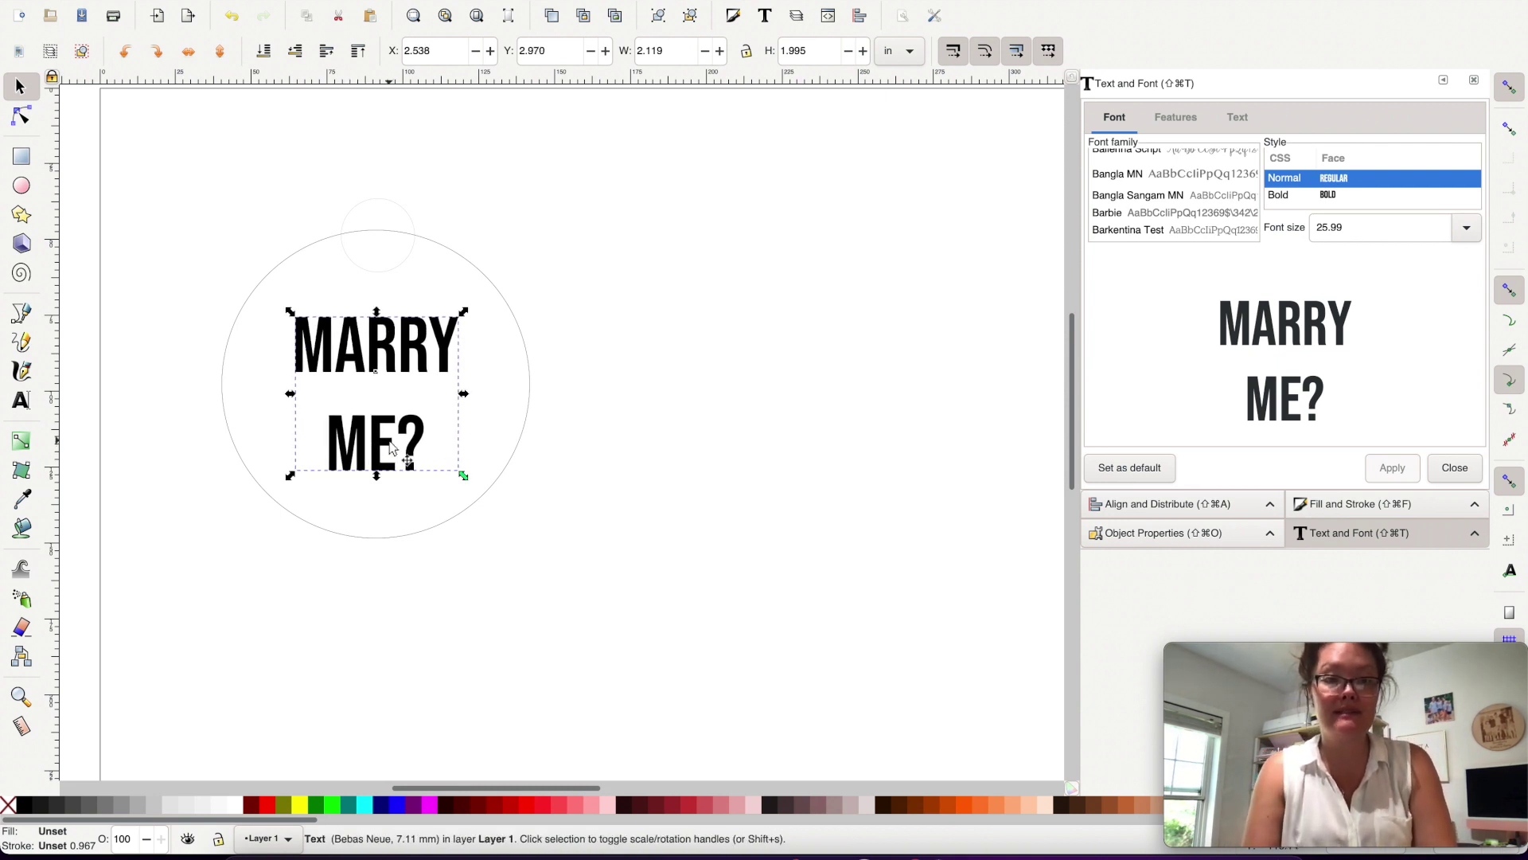
Centre the "MARRY ME?" text horizontally and vertically on the large circle, relative to the selection area.
{"action": "left_click", "coordinate": [390, 543], "text": "shift"}
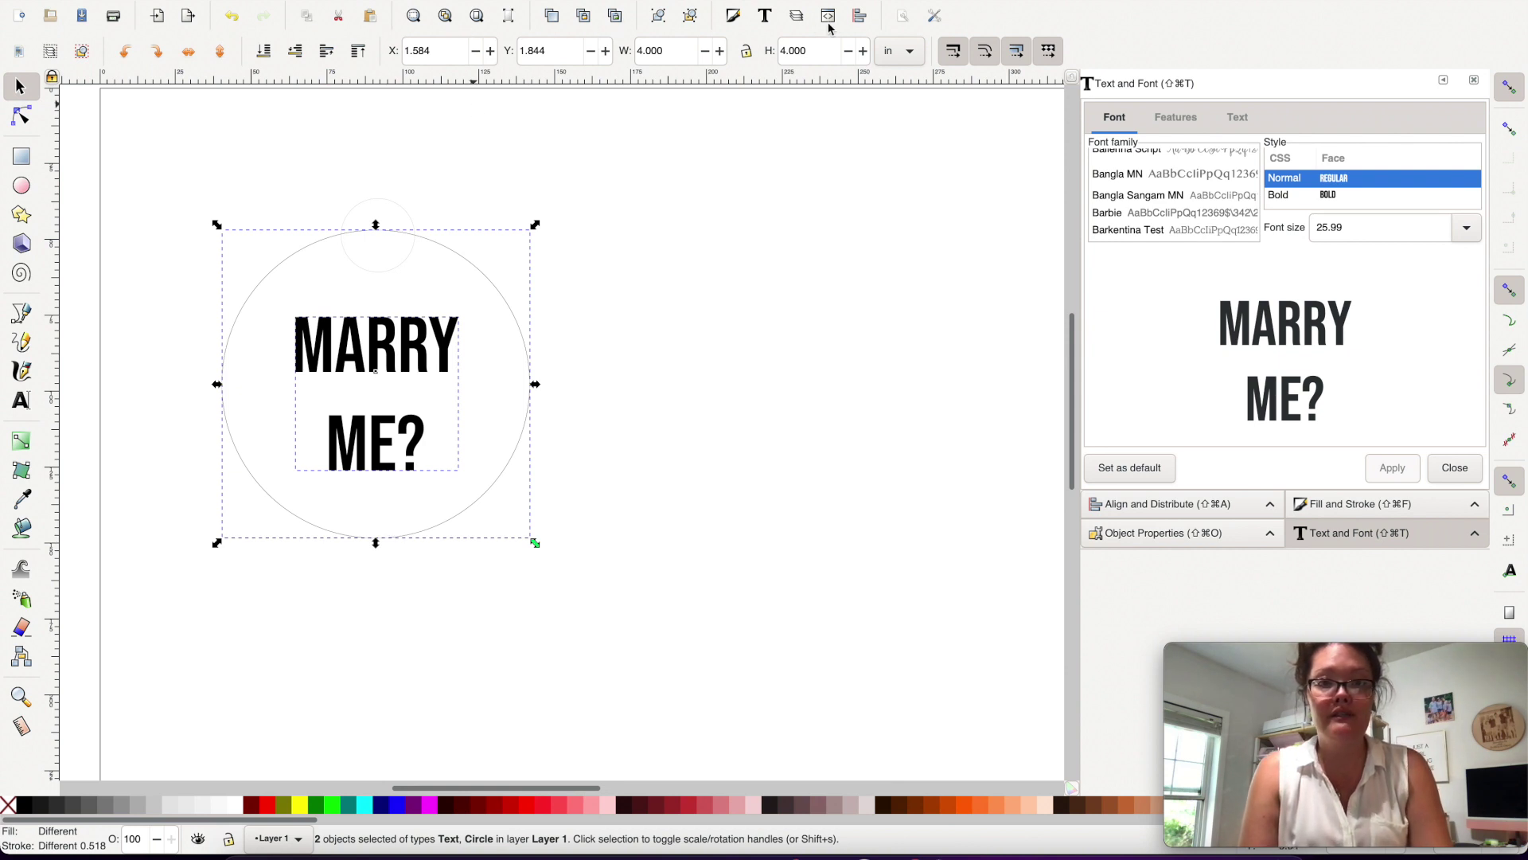
{"action": "left_click", "coordinate": [860, 16]}
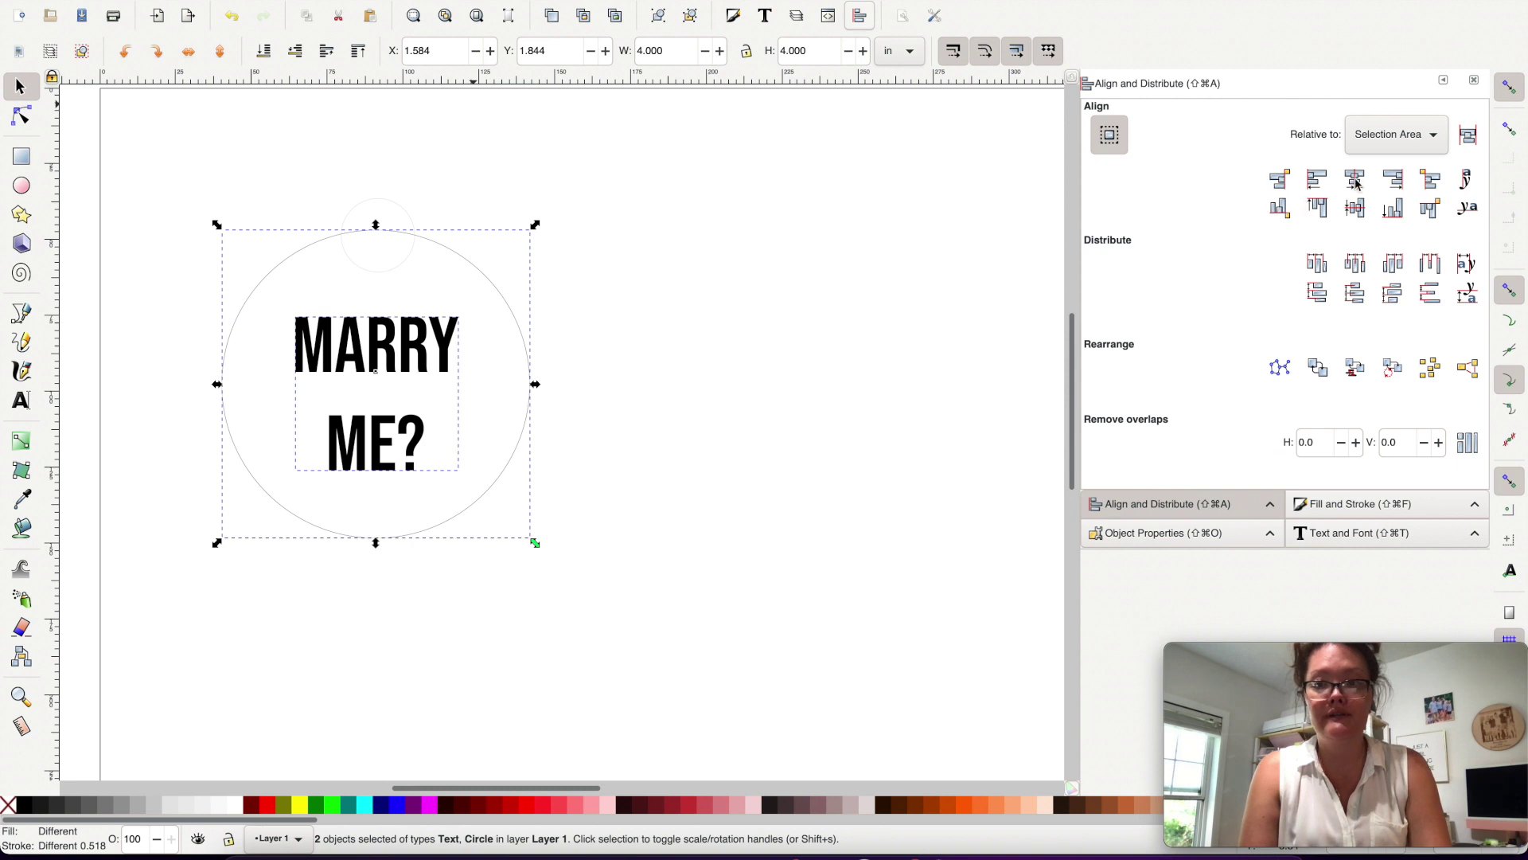
{"action": "left_click", "coordinate": [1356, 181]}
{"action": "left_click", "coordinate": [1354, 209]}
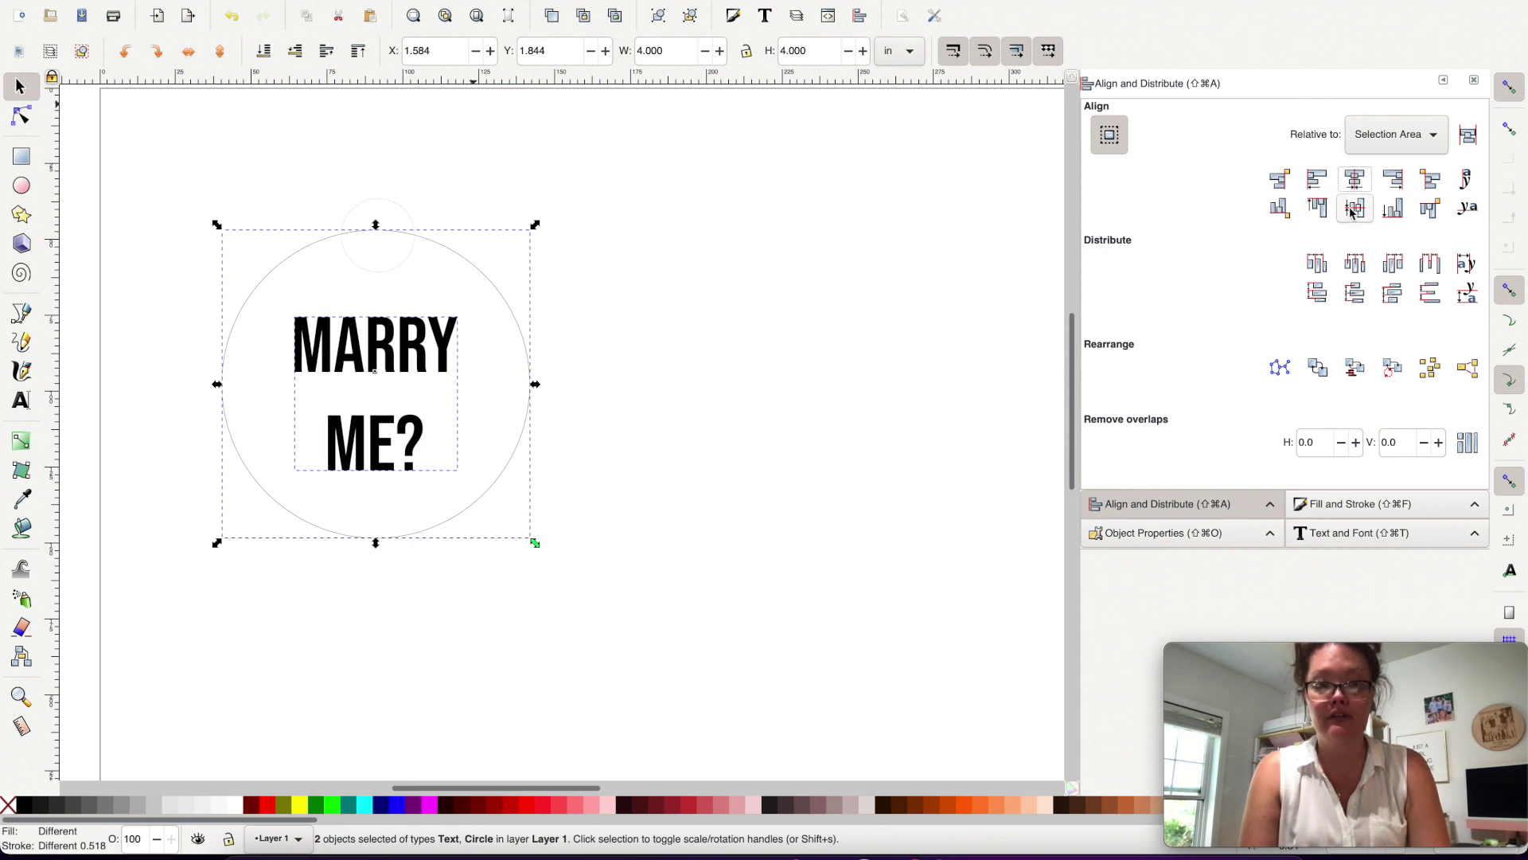
{"action": "left_click", "coordinate": [995, 503]}
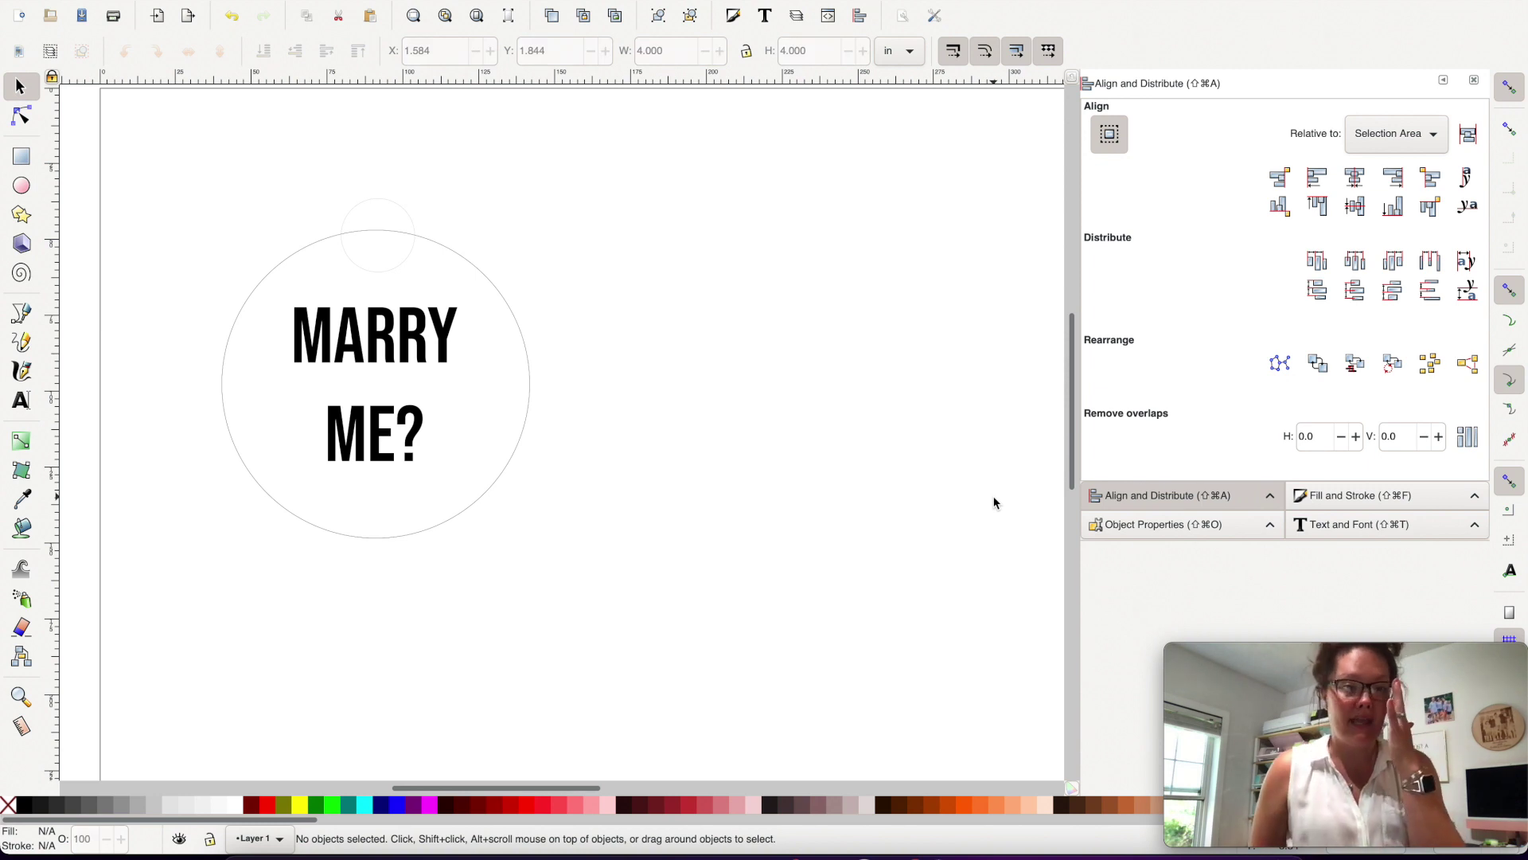
Merge the small circle and the large circle into one outline with the Union operation.
{"action": "scroll", "coordinate": [436, 445], "scroll_direction": "left", "scroll_amount": 3}
{"action": "scroll", "coordinate": [437, 446], "scroll_direction": "up", "scroll_amount": 1}
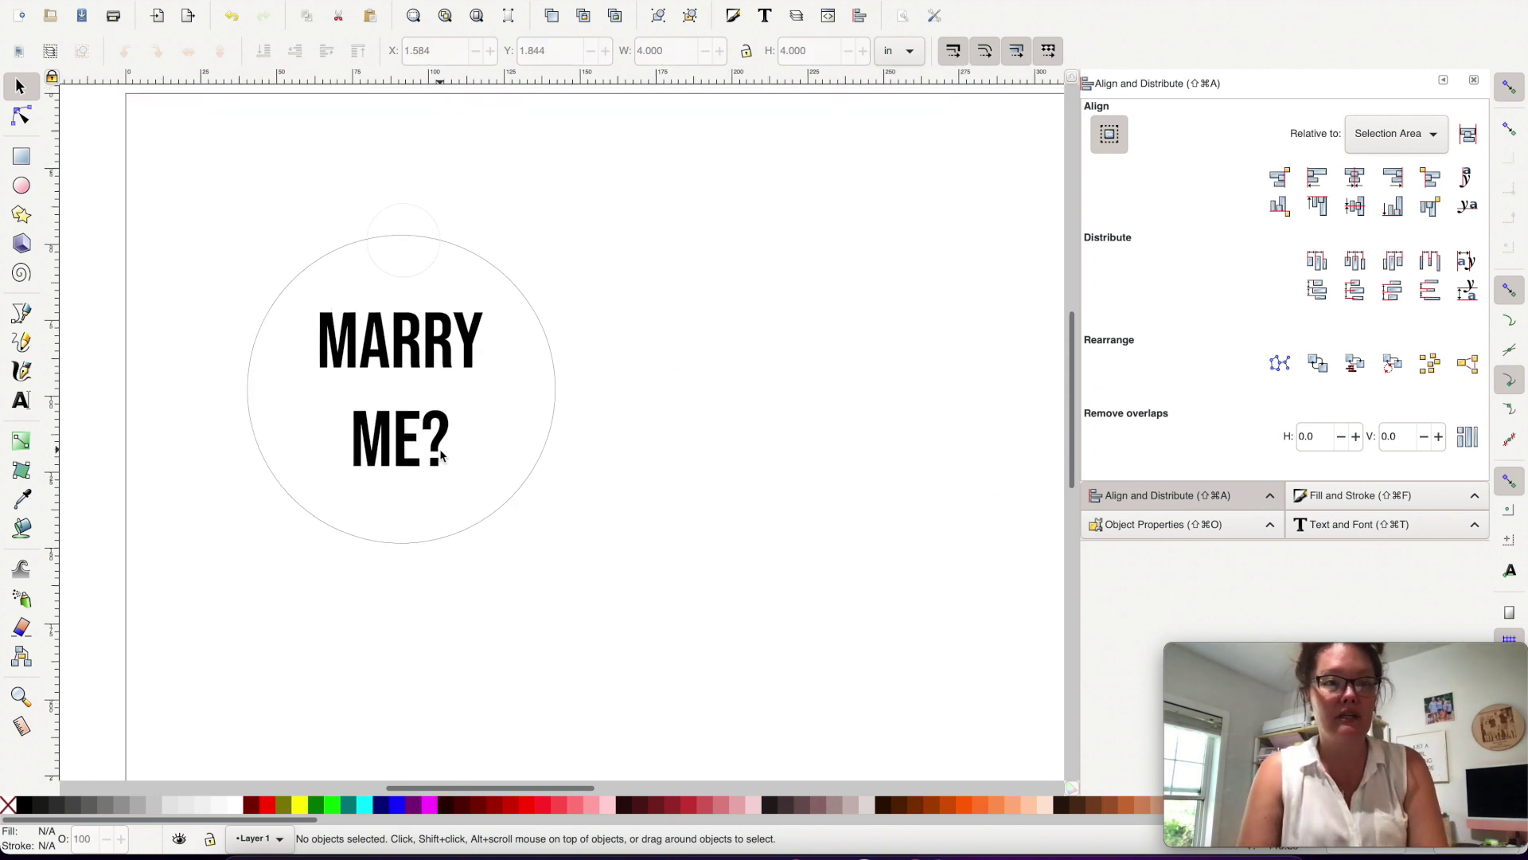
{"action": "scroll", "coordinate": [440, 454], "scroll_direction": "up", "scroll_amount": 2}
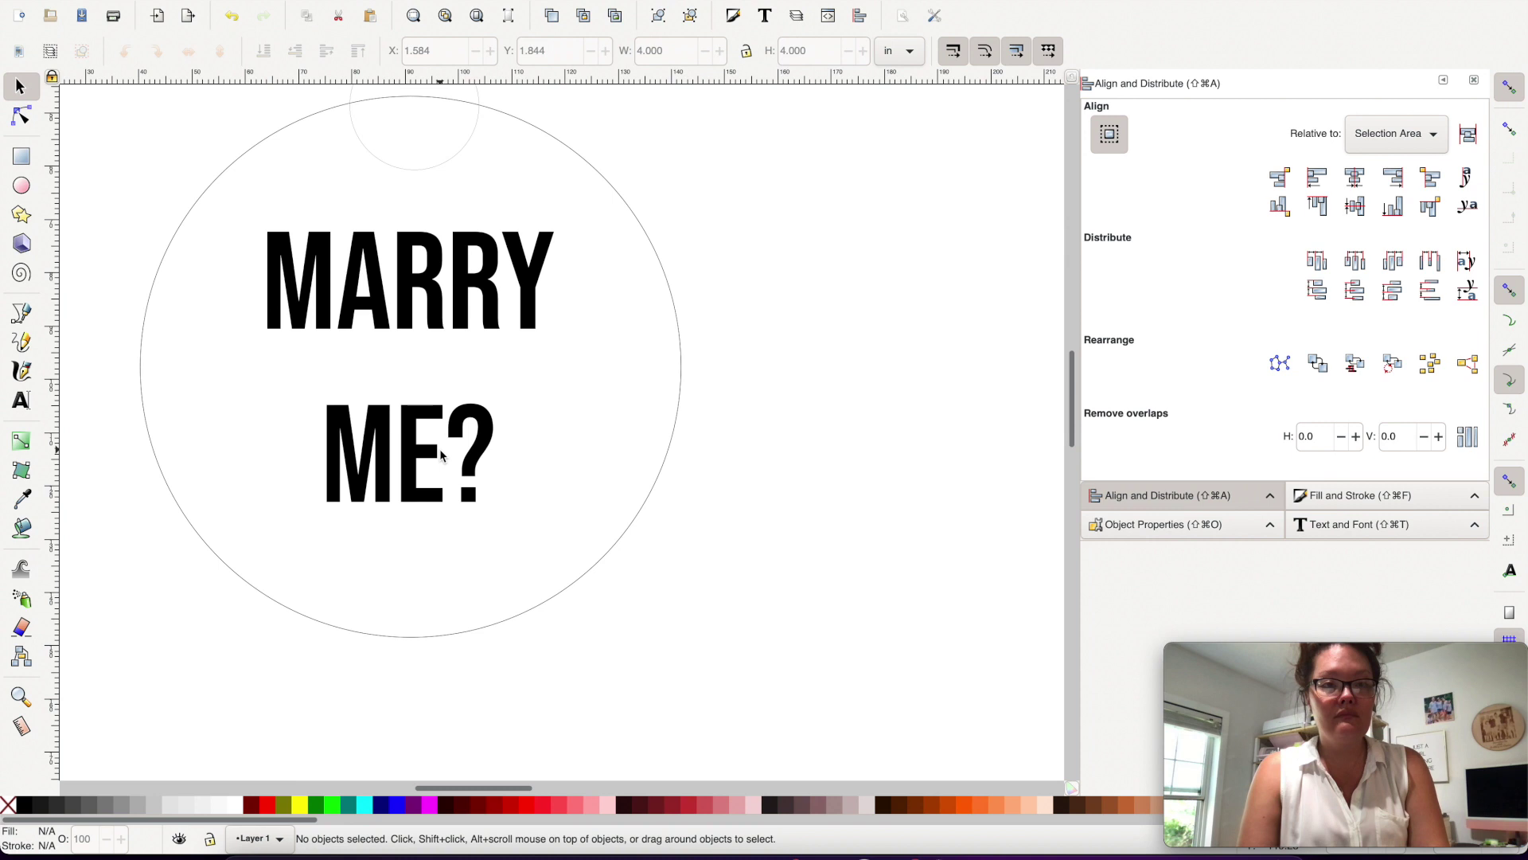
{"action": "scroll", "coordinate": [440, 454], "scroll_direction": "up", "scroll_amount": 1}
{"action": "scroll", "coordinate": [441, 450], "scroll_direction": "left", "scroll_amount": 3}
{"action": "scroll", "coordinate": [440, 451], "scroll_direction": "up", "scroll_amount": 1}
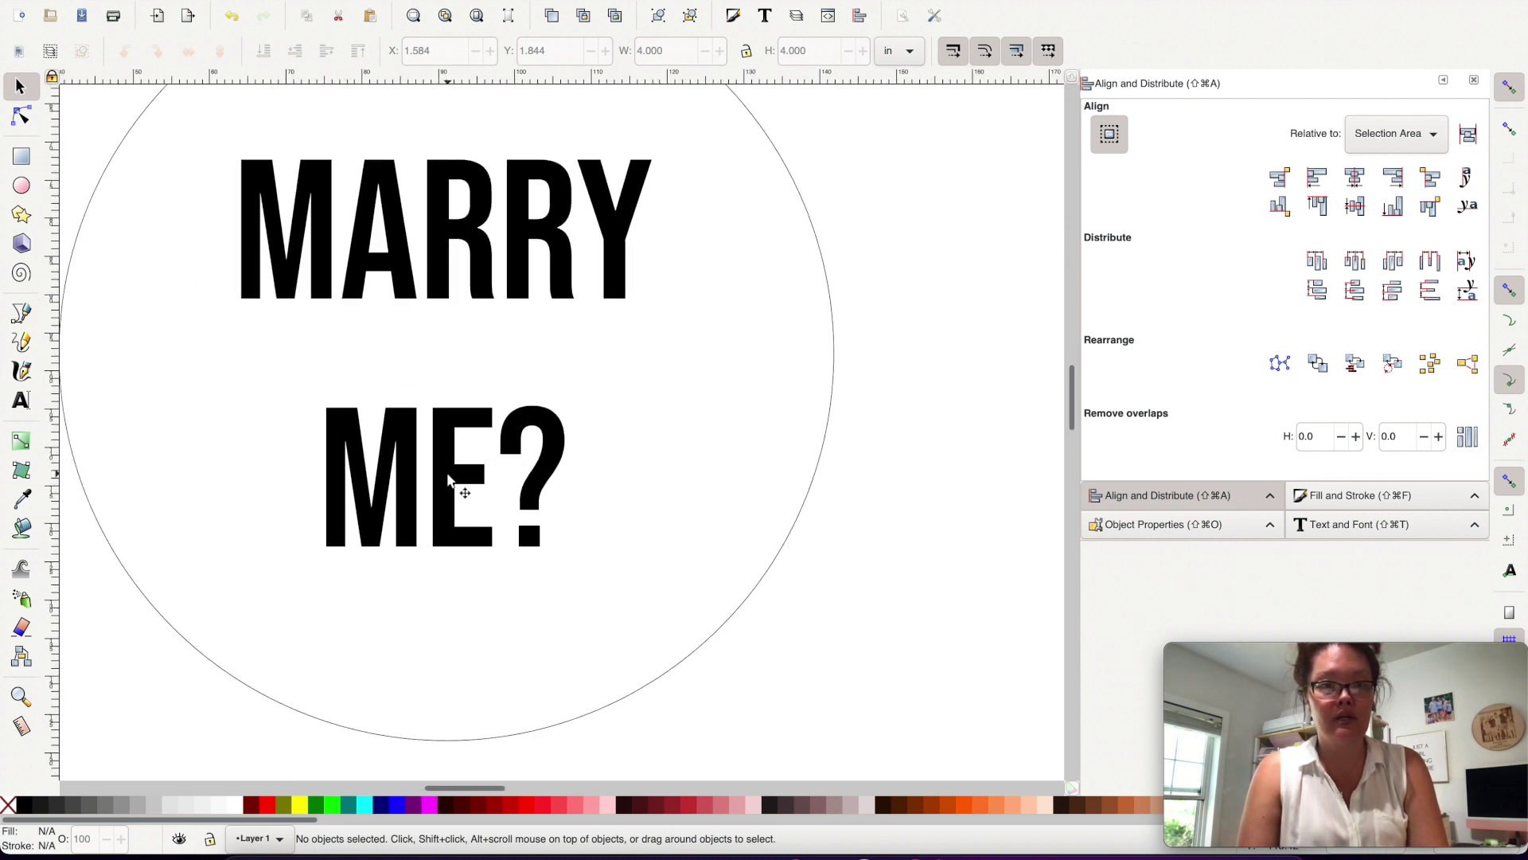
{"action": "scroll", "coordinate": [448, 476], "scroll_direction": "left", "scroll_amount": 2}
{"action": "scroll", "coordinate": [448, 476], "scroll_direction": "up", "scroll_amount": 1}
{"action": "scroll", "coordinate": [456, 477], "scroll_direction": "down", "scroll_amount": 1}
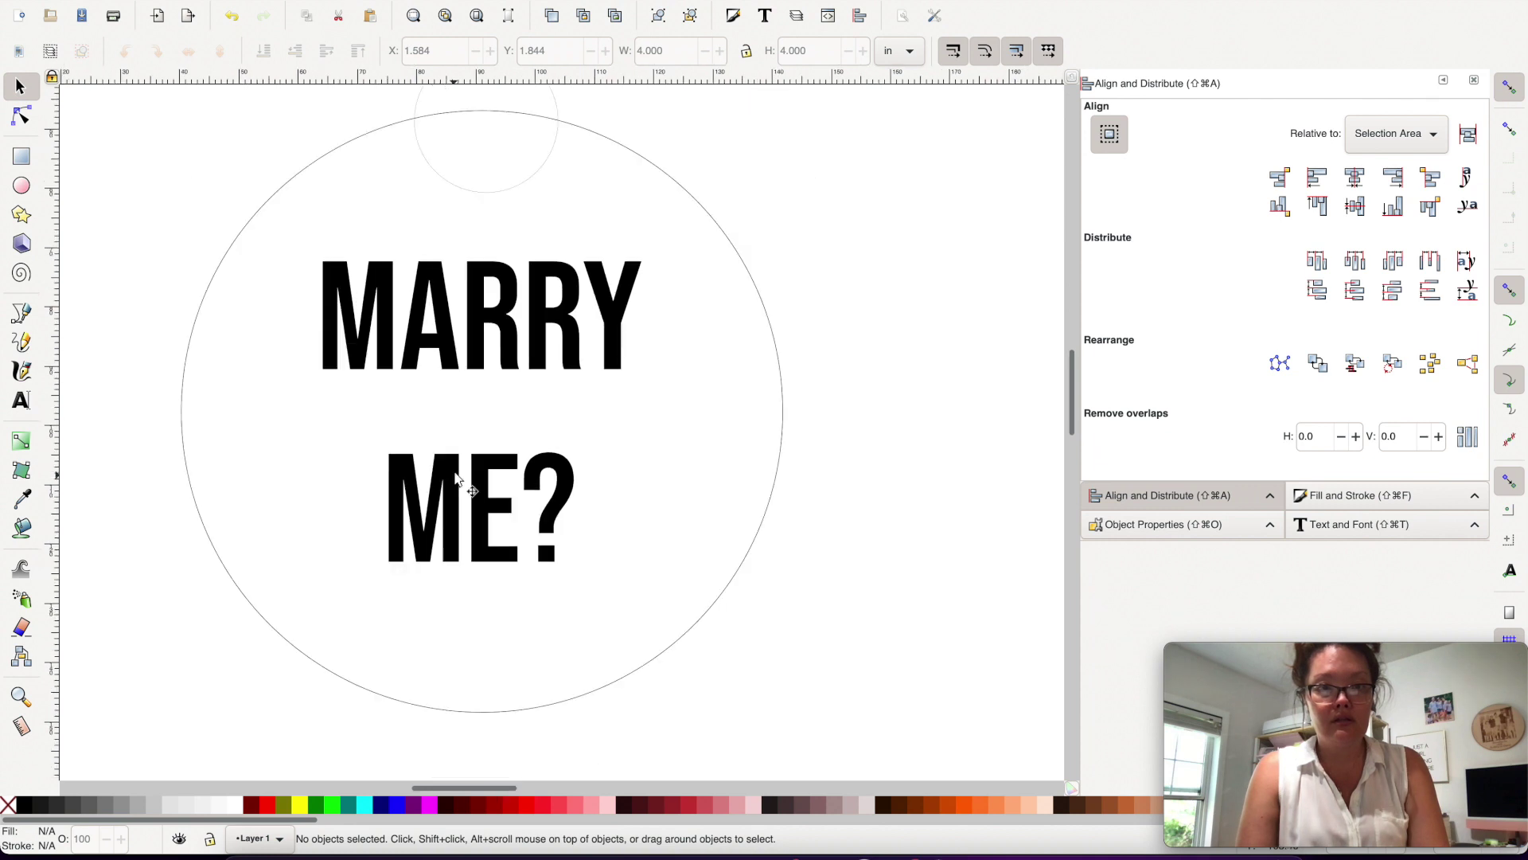
{"action": "scroll", "coordinate": [479, 186], "scroll_direction": "up", "scroll_amount": 1}
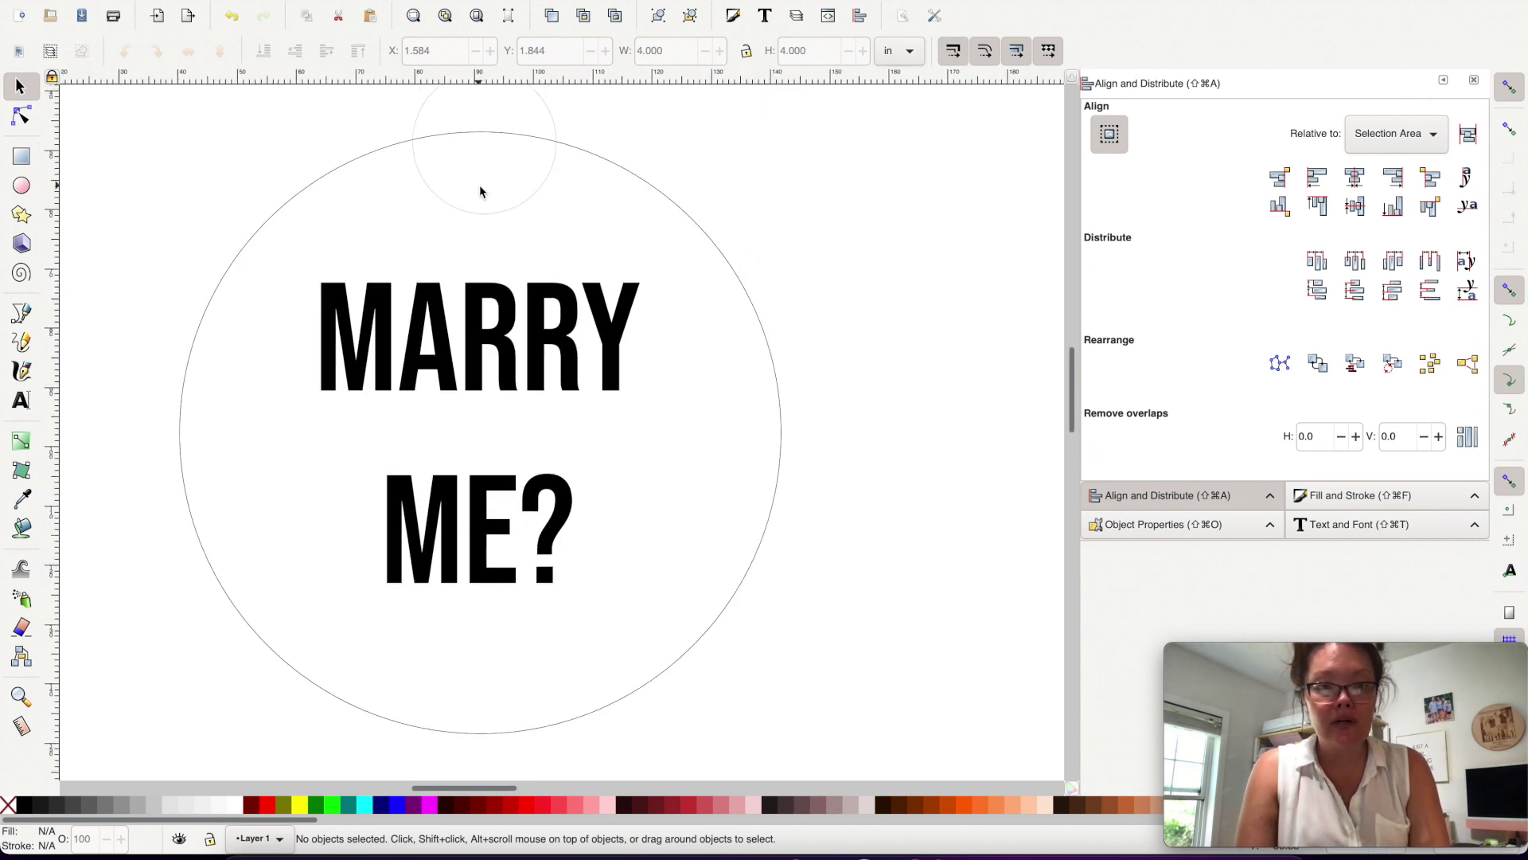
{"action": "scroll", "coordinate": [479, 191], "scroll_direction": "down", "scroll_amount": 1}
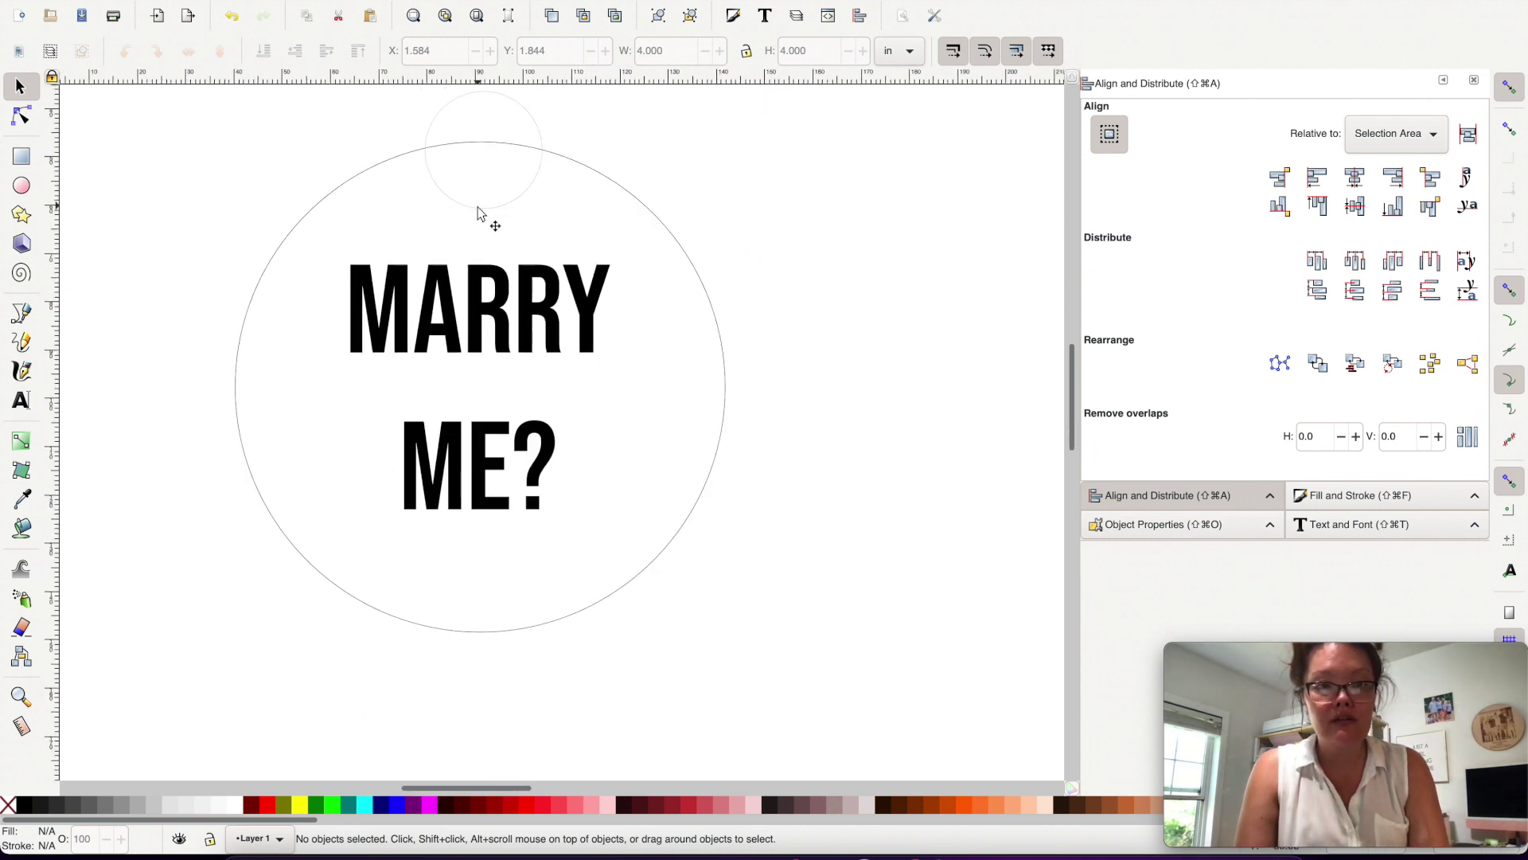
{"action": "left_click", "coordinate": [478, 208]}
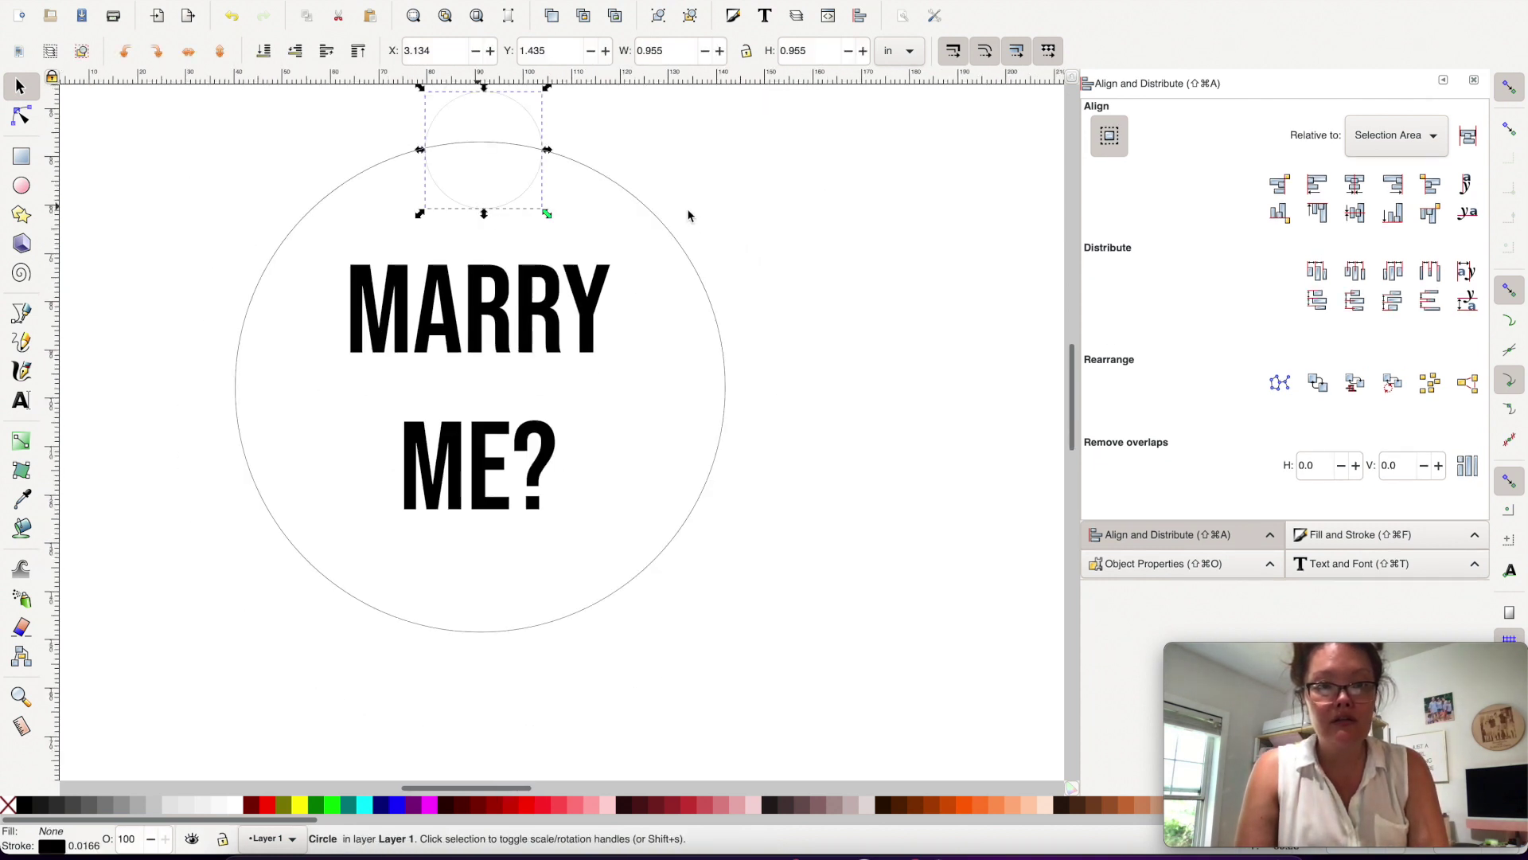
{"action": "left_click", "coordinate": [684, 255], "text": "shift"}
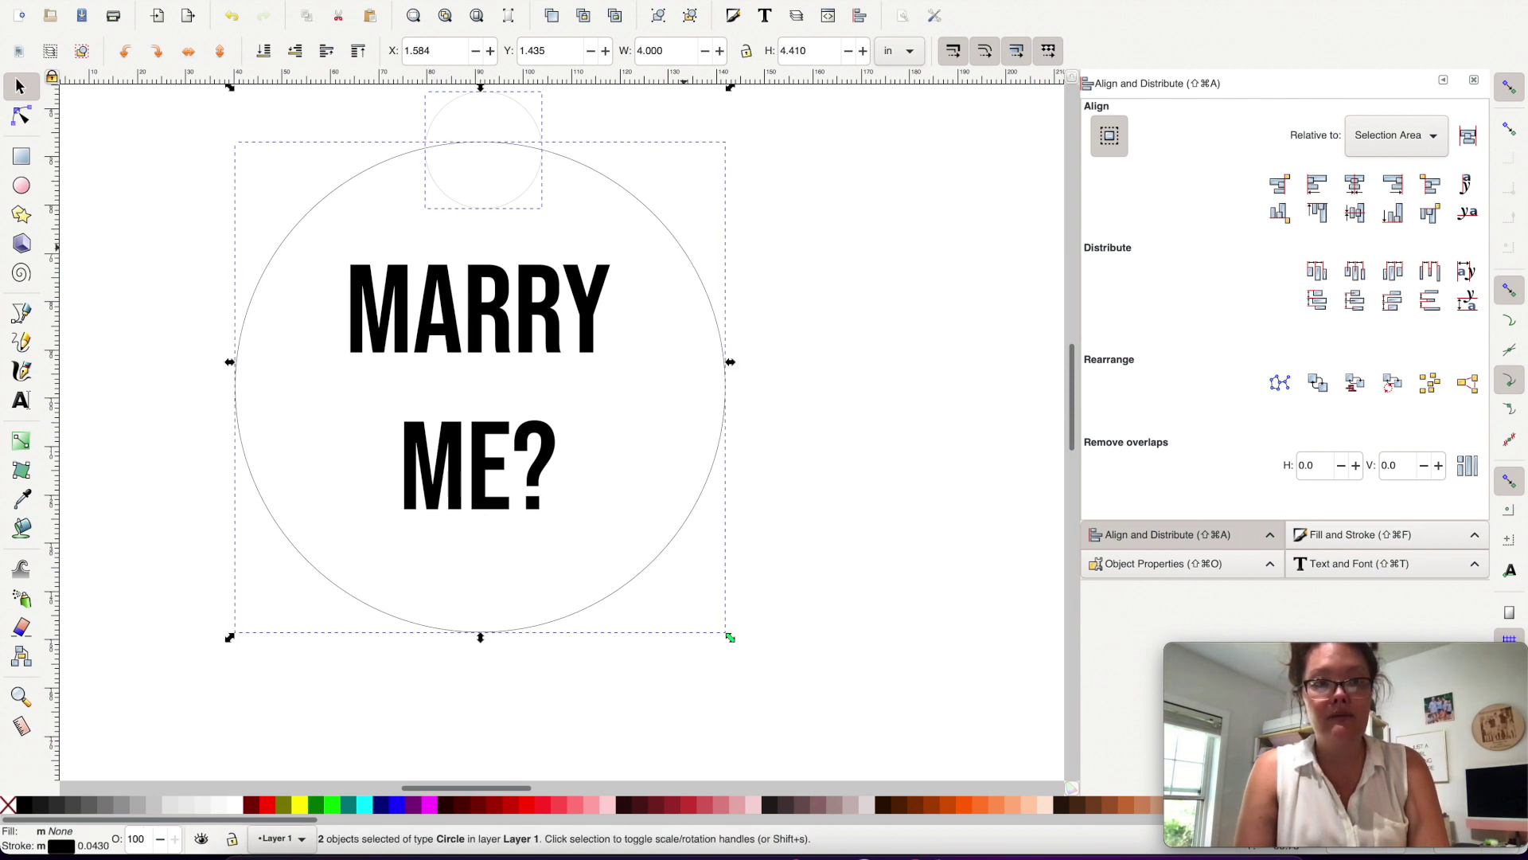
{"action": "left_click", "coordinate": [335, 0]}
{"action": "left_click", "coordinate": [339, 54]}
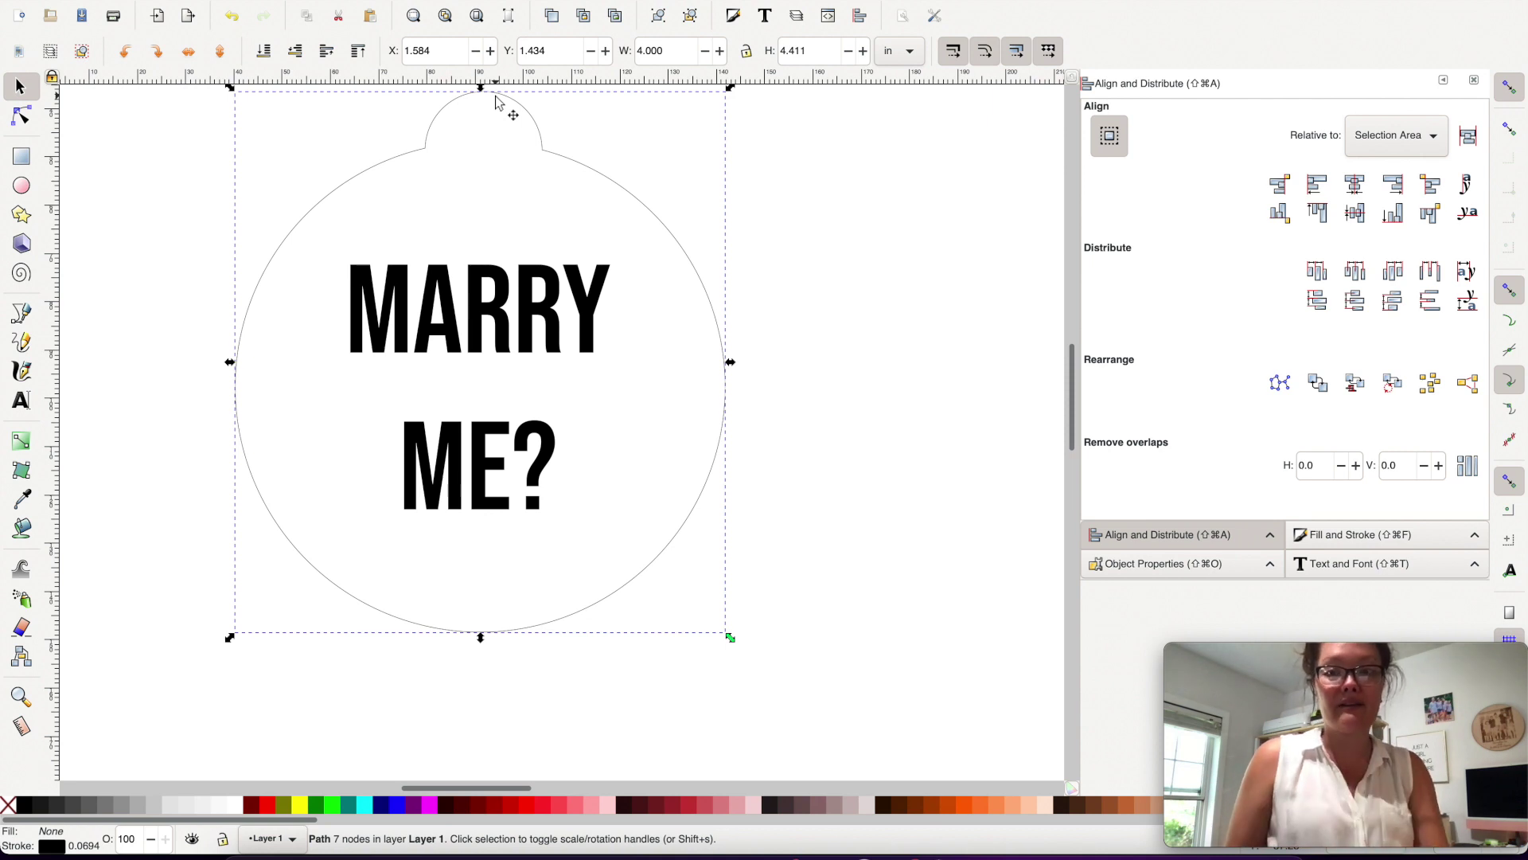
Place a copy of the "MARRY ME?" text beside the merged shape, and undo the attempt to cut the original text out of it.
{"action": "left_click", "coordinate": [546, 336]}
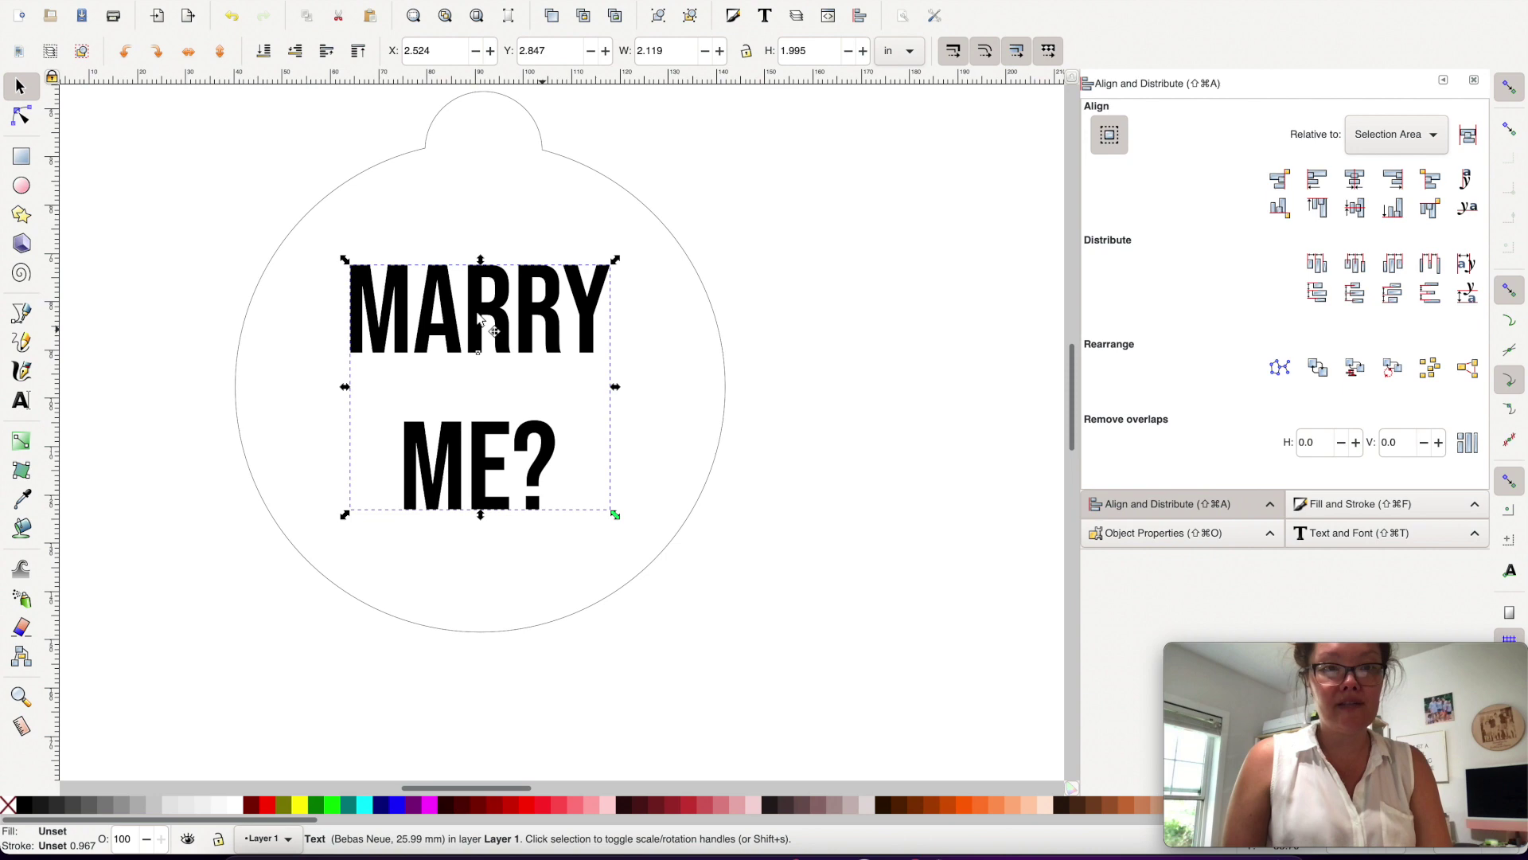
{"action": "key", "text": "super+shift+c"}
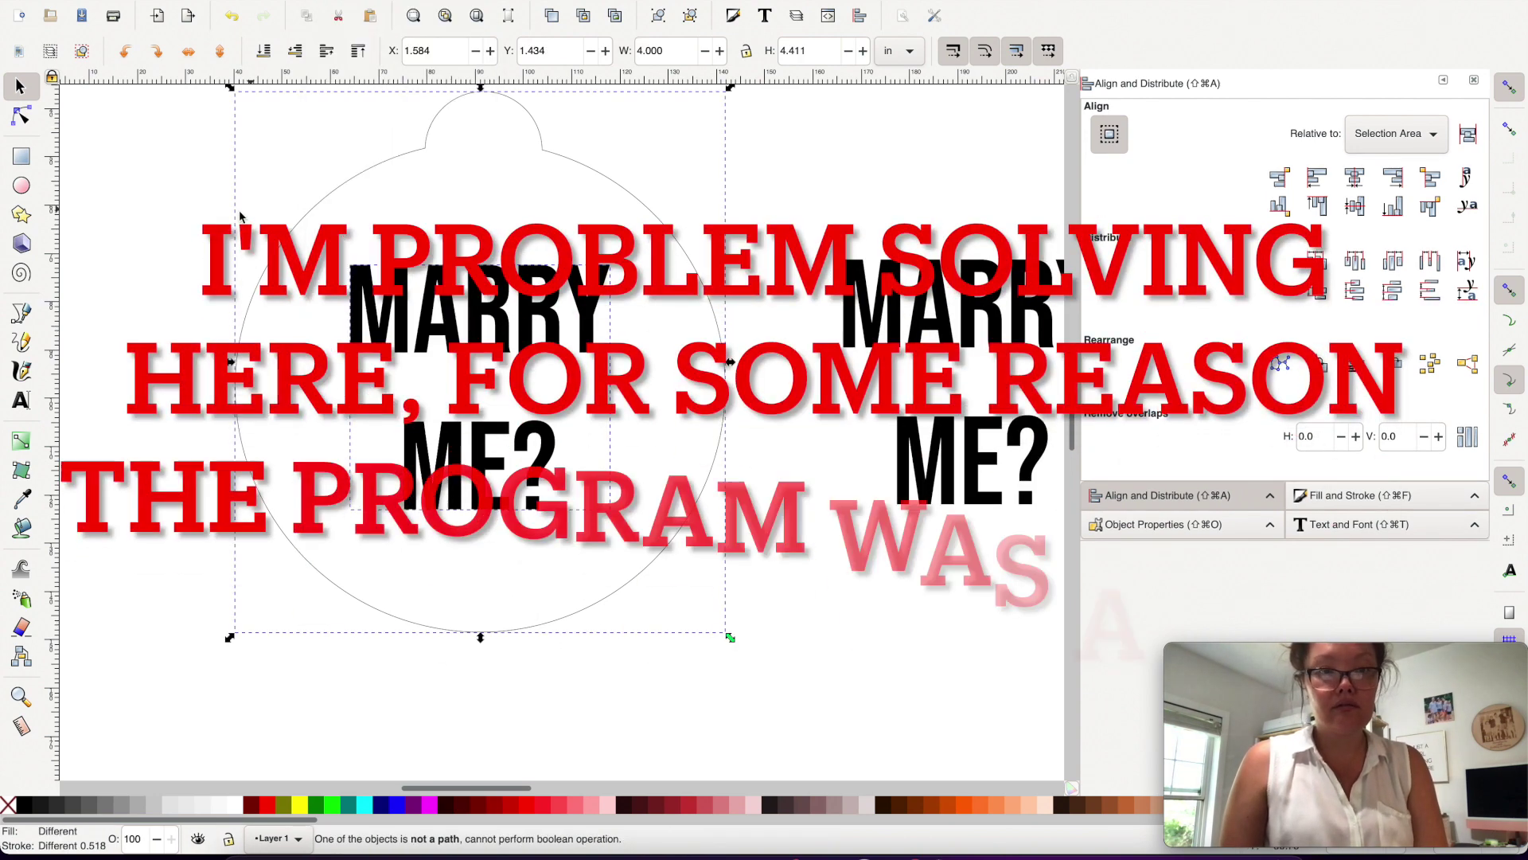
{"action": "key", "text": "super+z"}
{"action": "key", "text": "super+z"}
{"action": "key", "text": "super+z"}
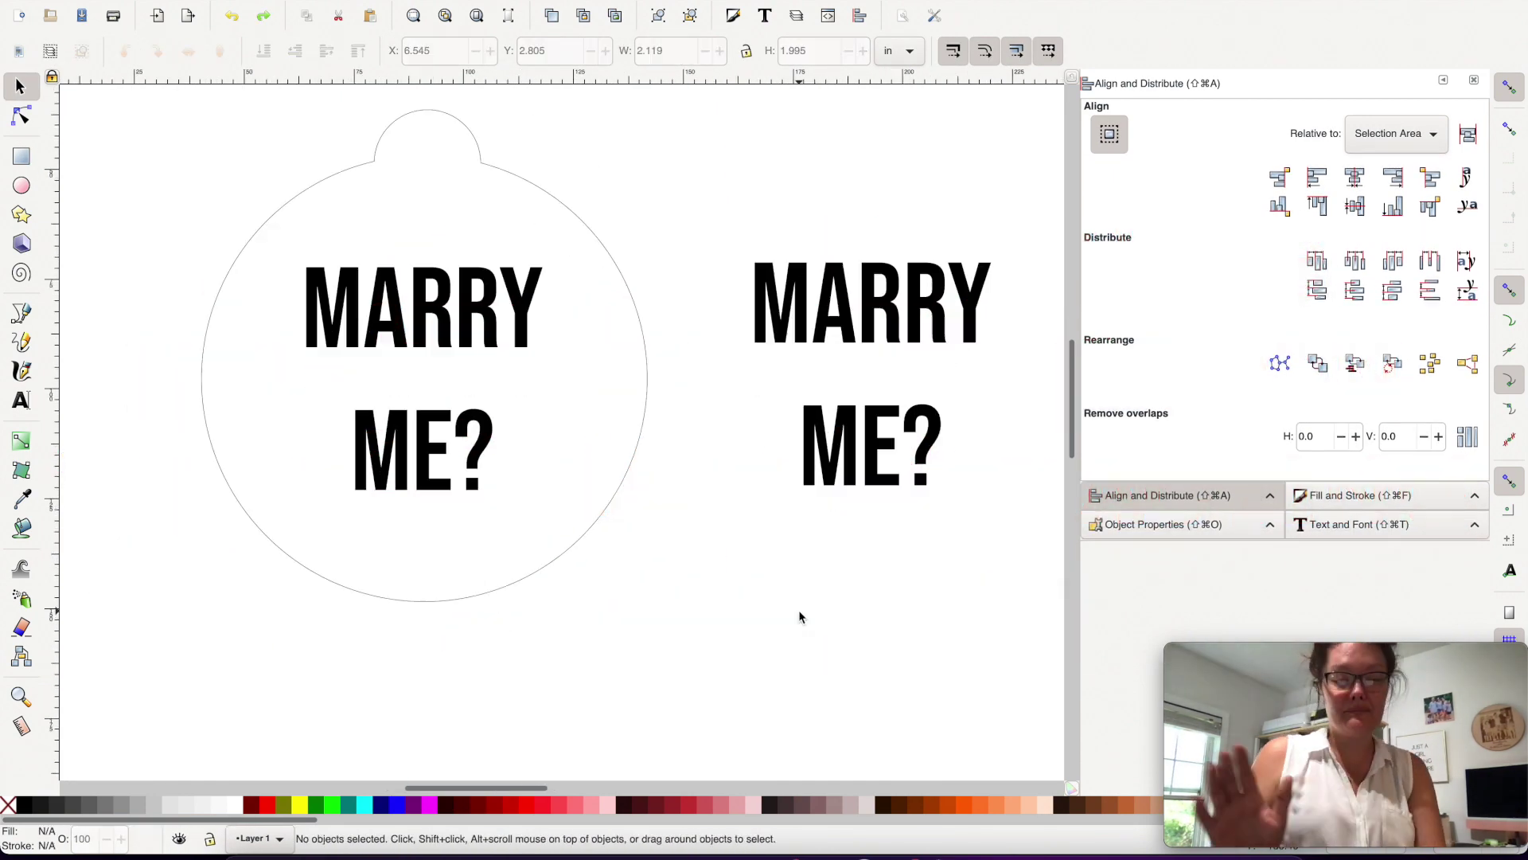
Convert the "MARRY ME?" text inside the round shape to paths.
{"action": "scroll", "coordinate": [799, 610], "scroll_direction": "left", "scroll_amount": 3}
{"action": "scroll", "coordinate": [799, 610], "scroll_direction": "up", "scroll_amount": 2}
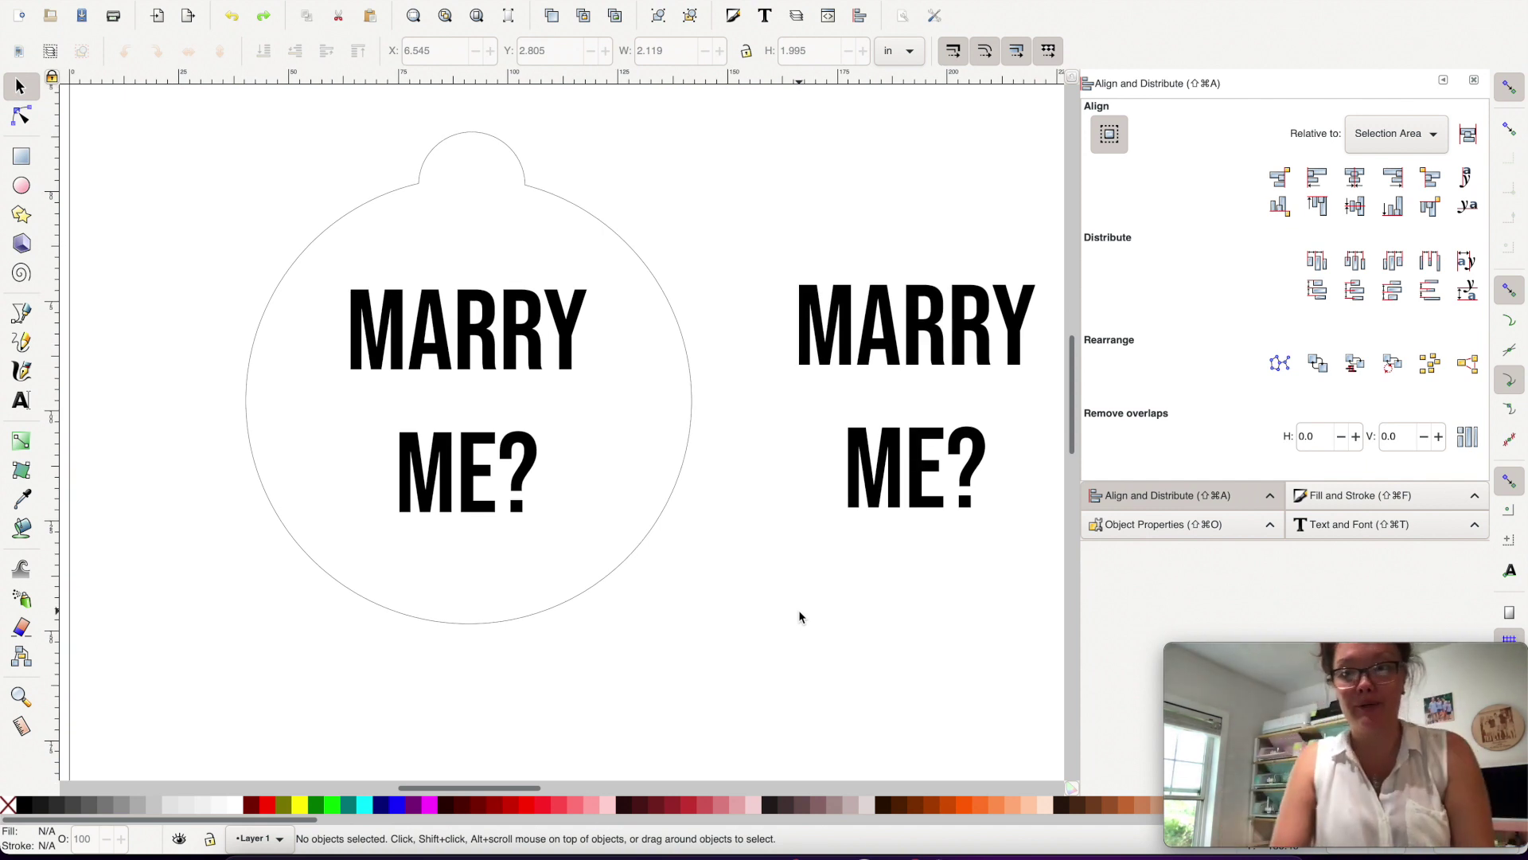
{"action": "left_click", "coordinate": [457, 503]}
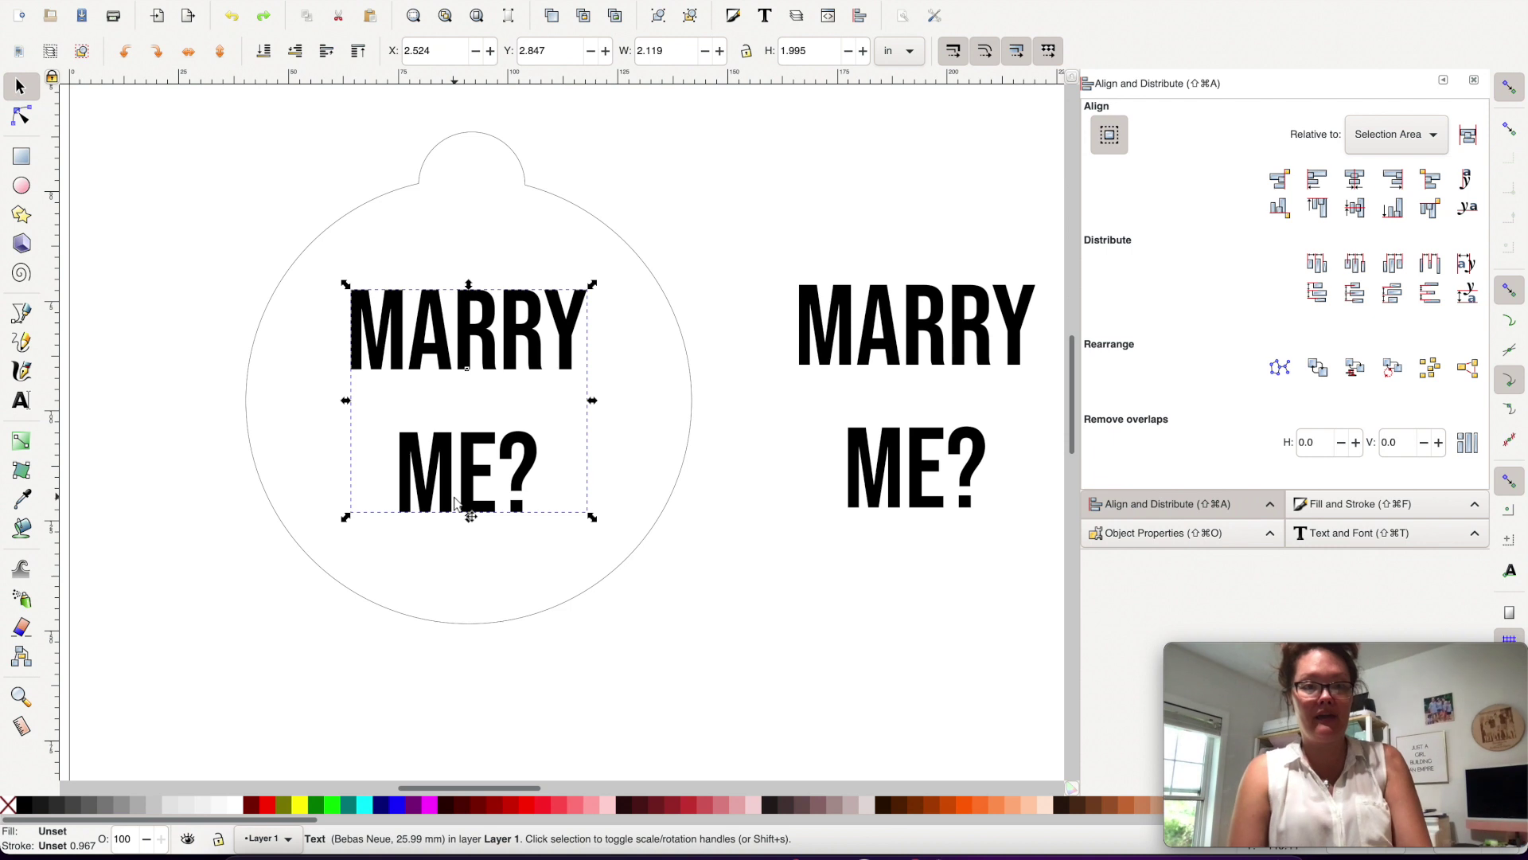
{"action": "left_click", "coordinate": [338, 0]}
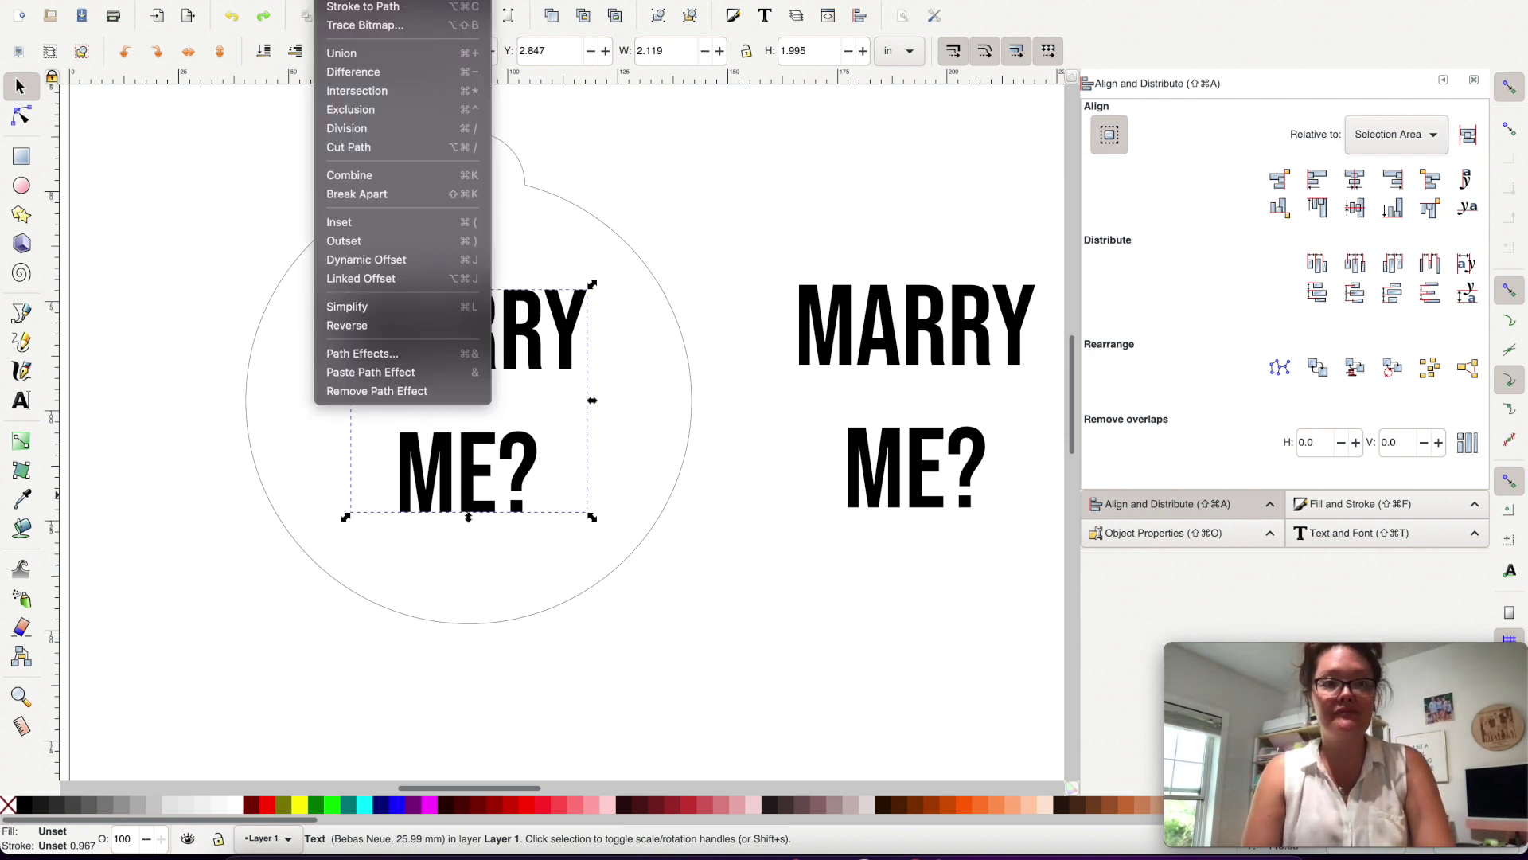
{"action": "left_click", "coordinate": [358, 0]}
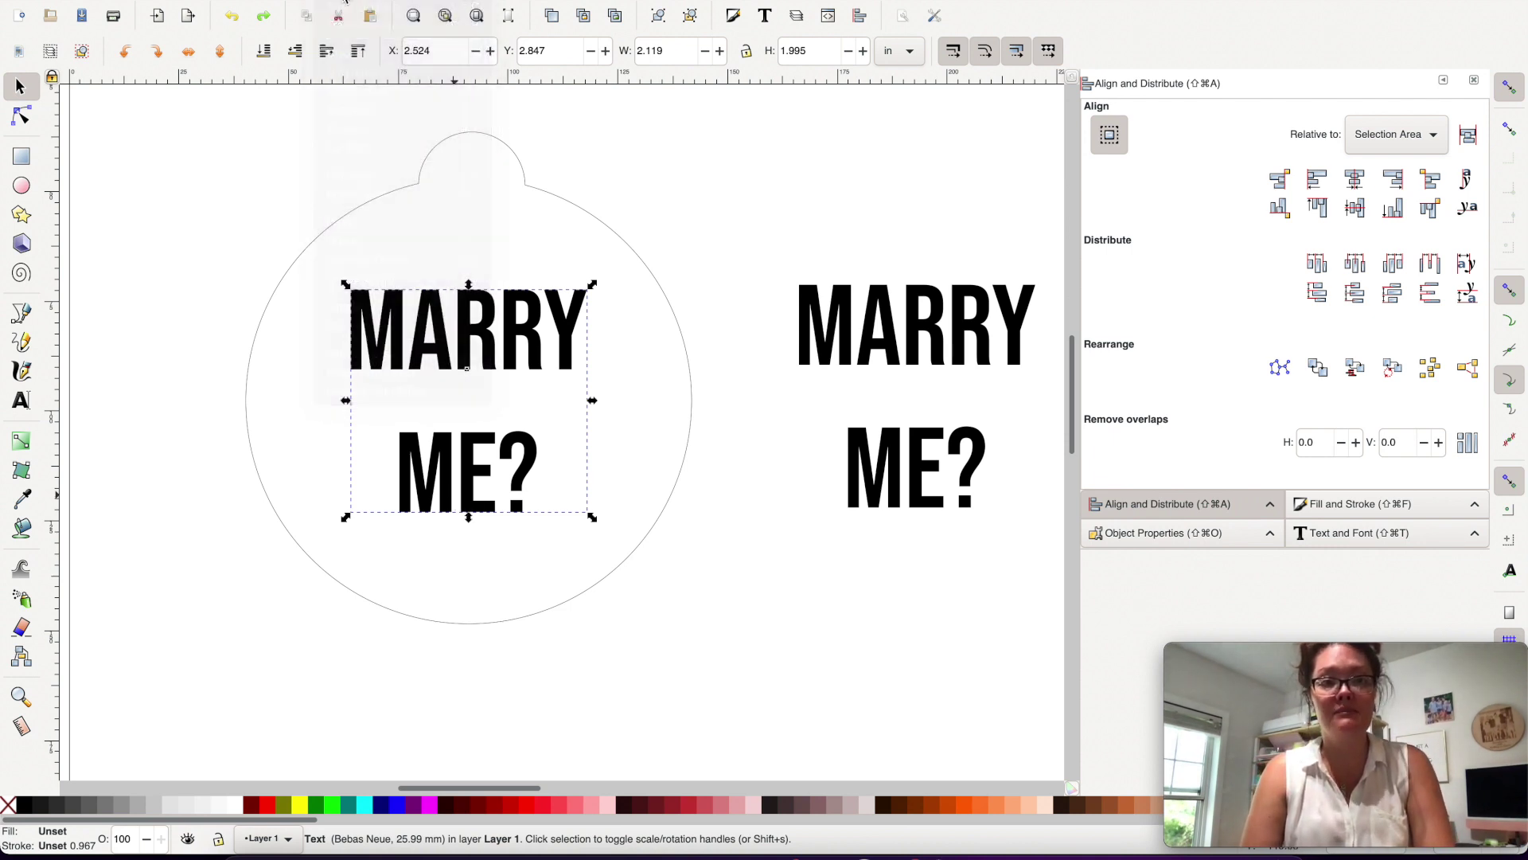
{"action": "left_click", "coordinate": [339, 0]}
{"action": "left_click", "coordinate": [338, 0]}
Ungroup the converted letters inside the round shape and unite them into a single path with Union.
{"action": "left_click", "coordinate": [159, 0]}
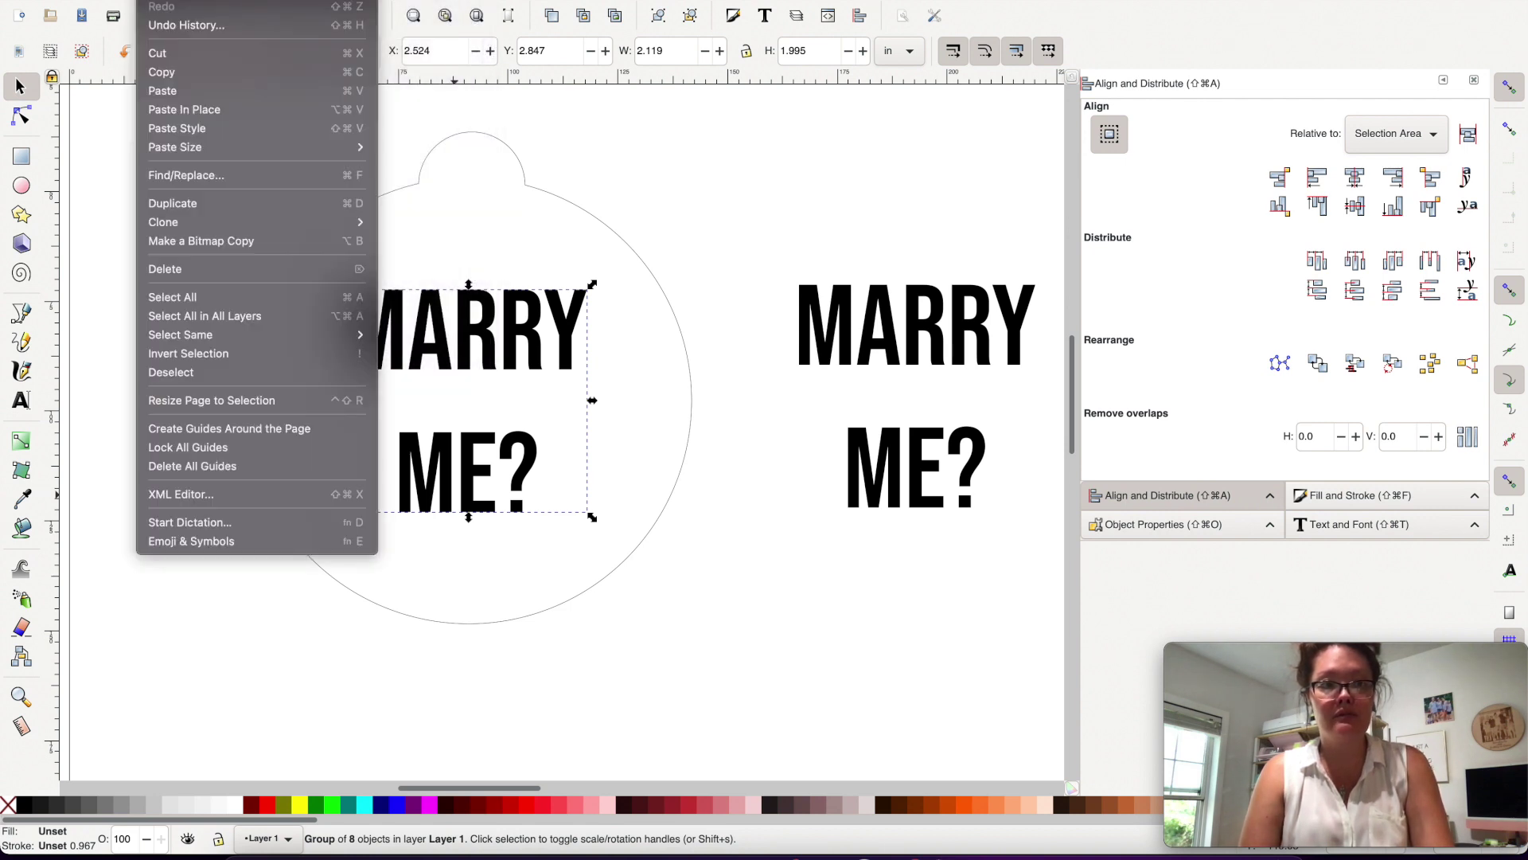
{"action": "mouse_move", "coordinate": [195, 0]}
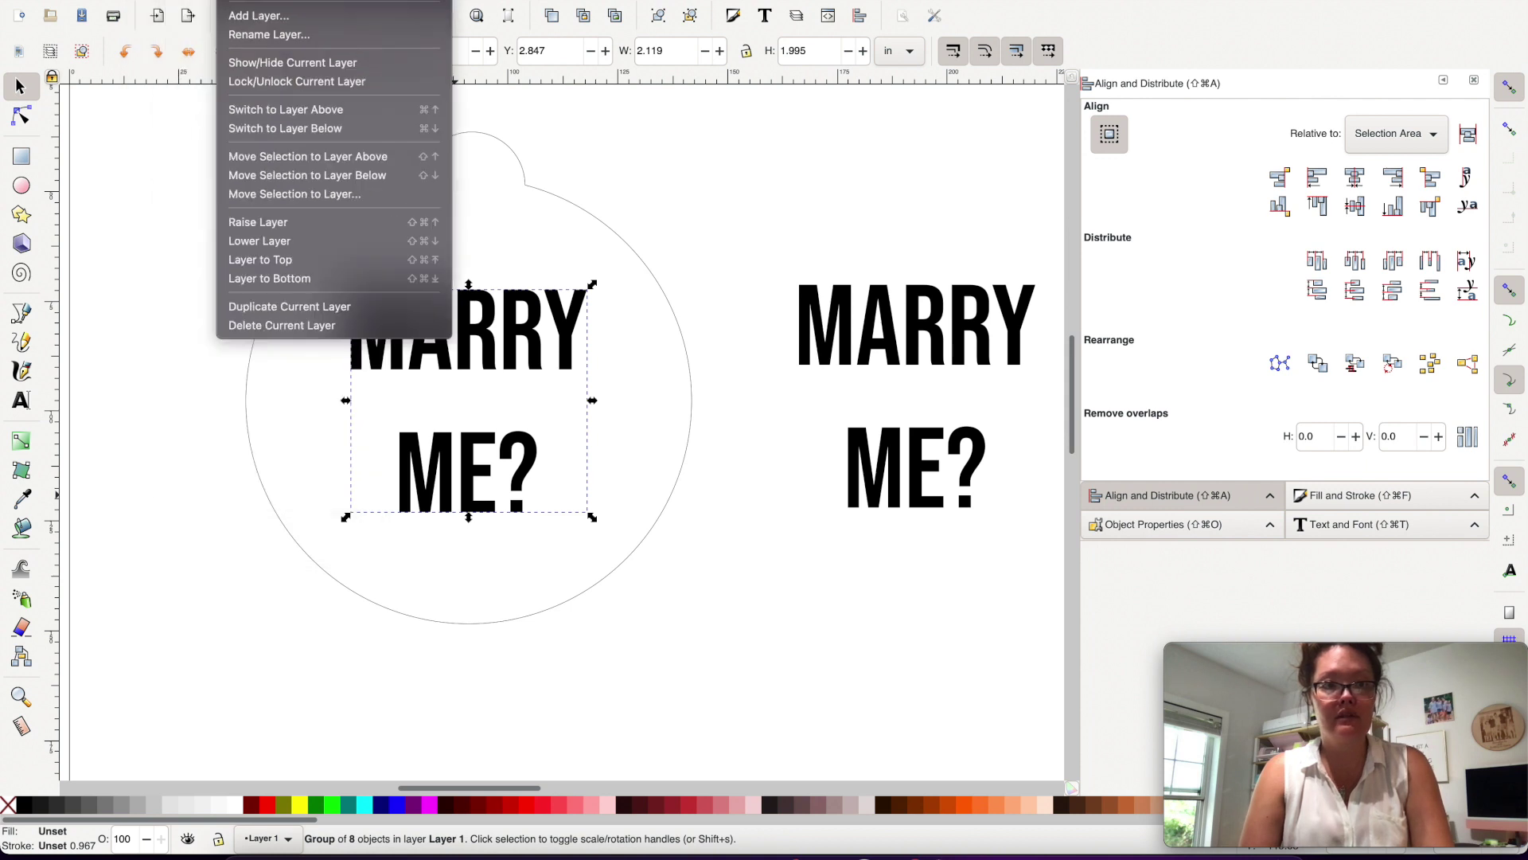
{"action": "left_click", "coordinate": [449, 341]}
{"action": "right_click", "coordinate": [449, 340]}
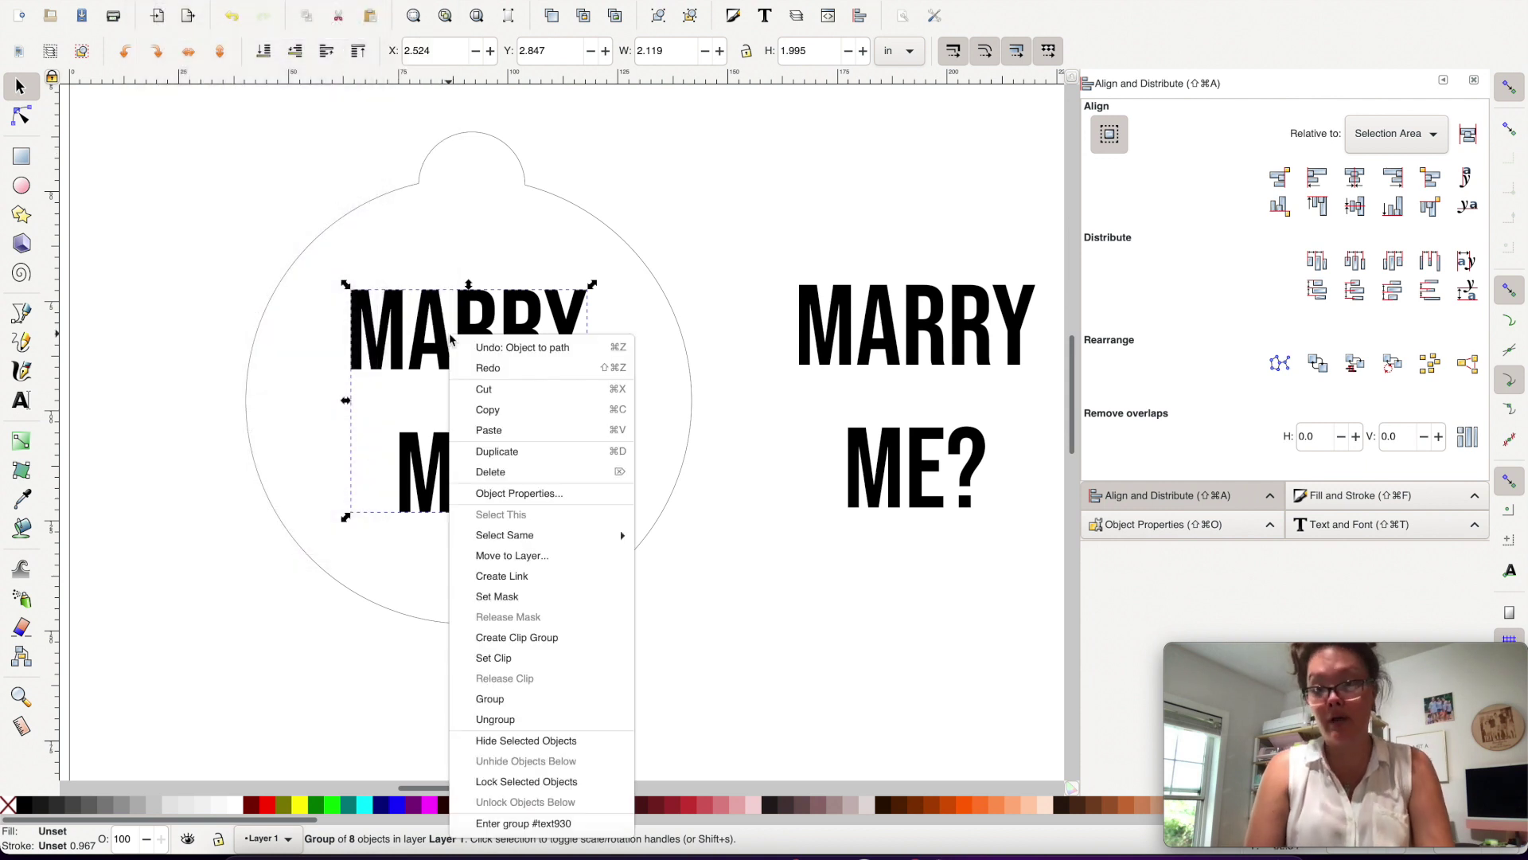
{"action": "left_click", "coordinate": [543, 728]}
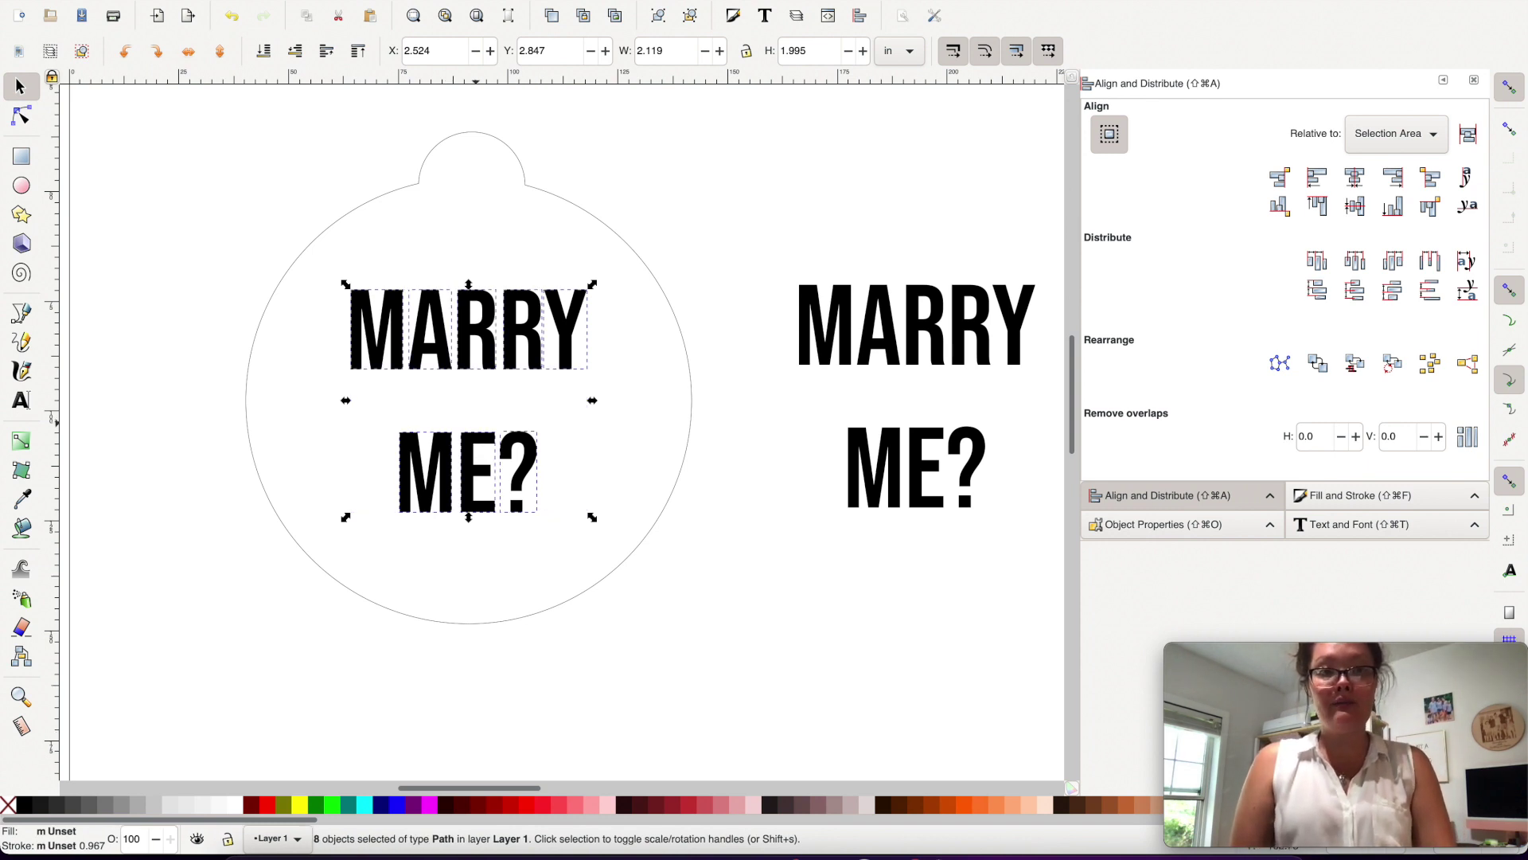
{"action": "left_click", "coordinate": [374, 1]}
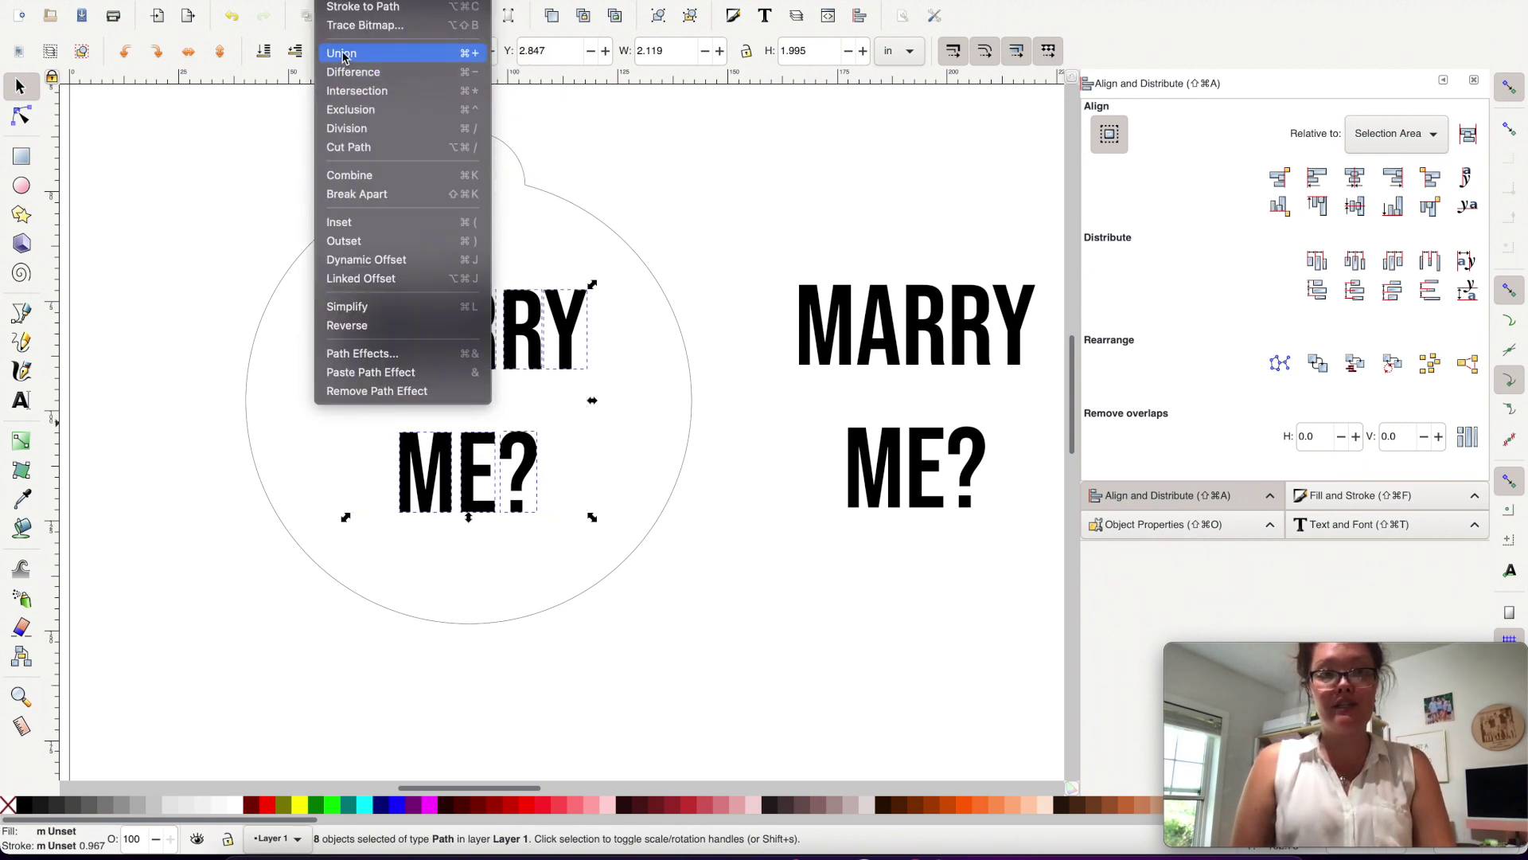
{"action": "left_click", "coordinate": [343, 55]}
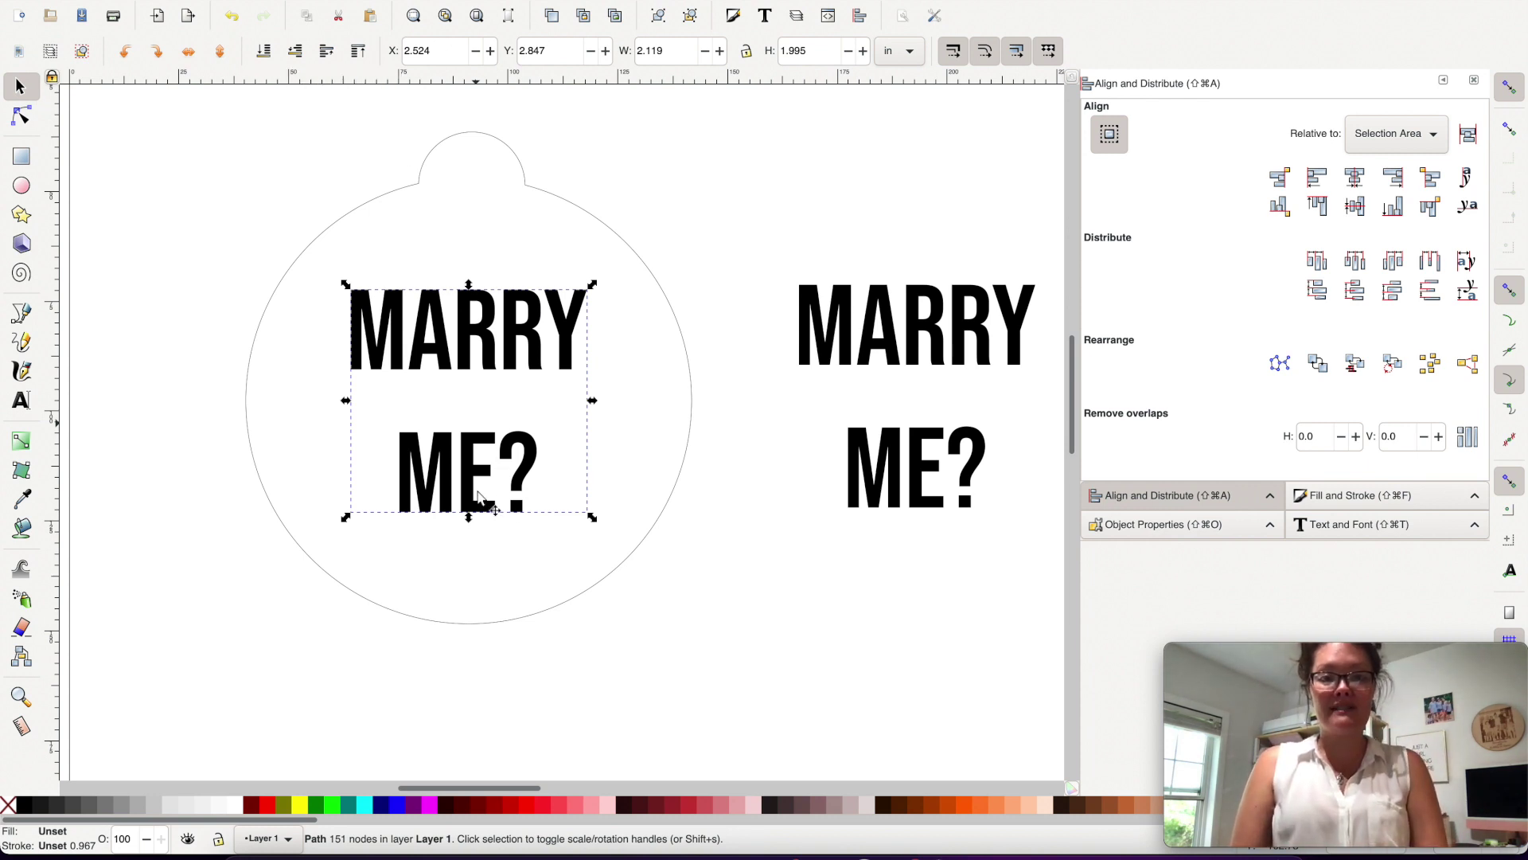
Subtract the "MARRY ME?" lettering path from the round shape with the Difference operation.
{"action": "left_click", "coordinate": [492, 624], "text": "shift"}
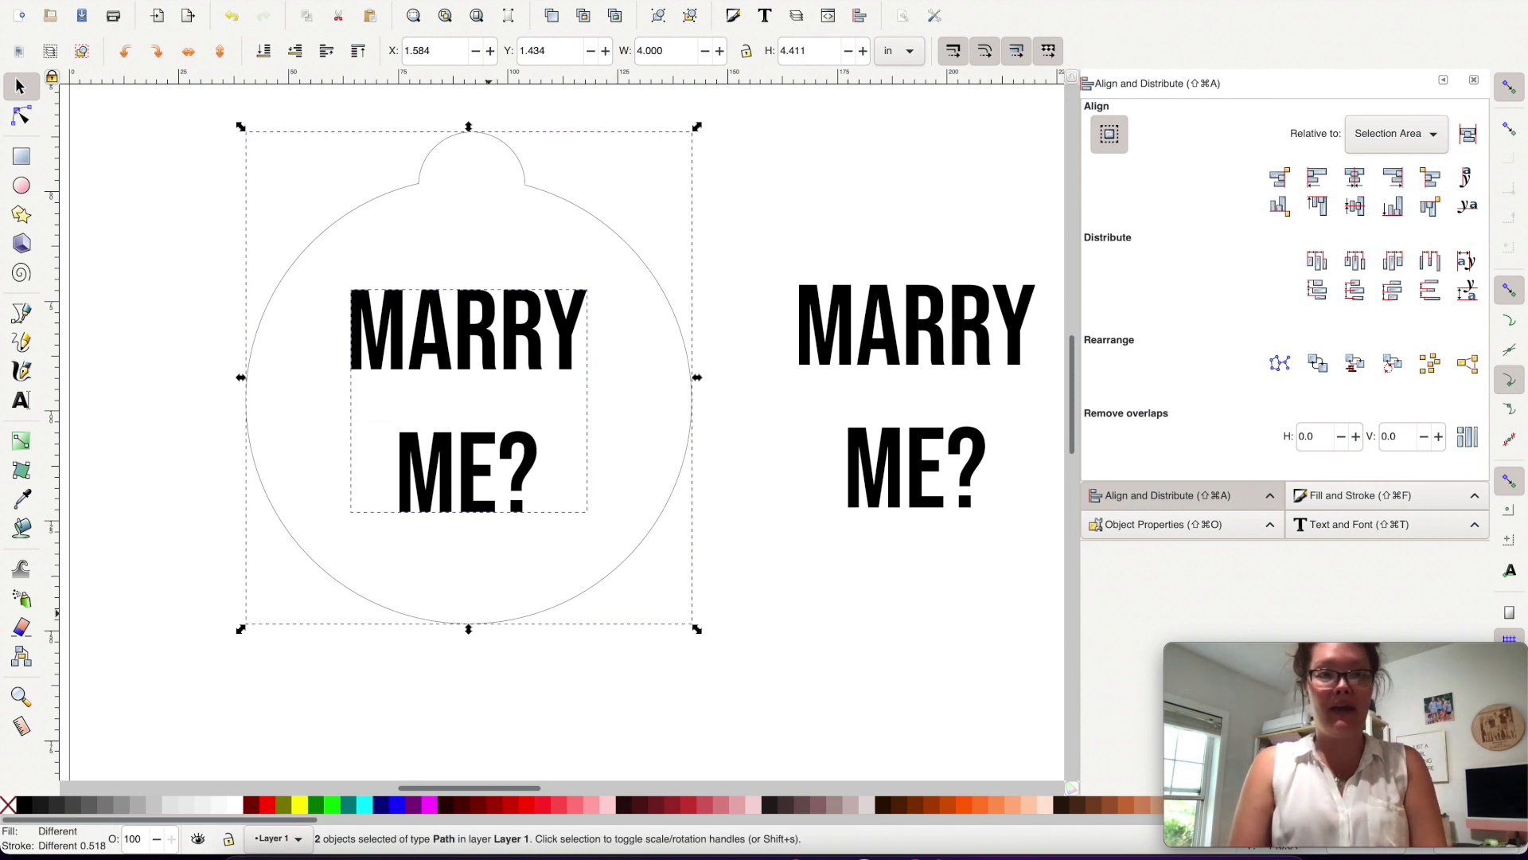
{"action": "left_click", "coordinate": [341, 73]}
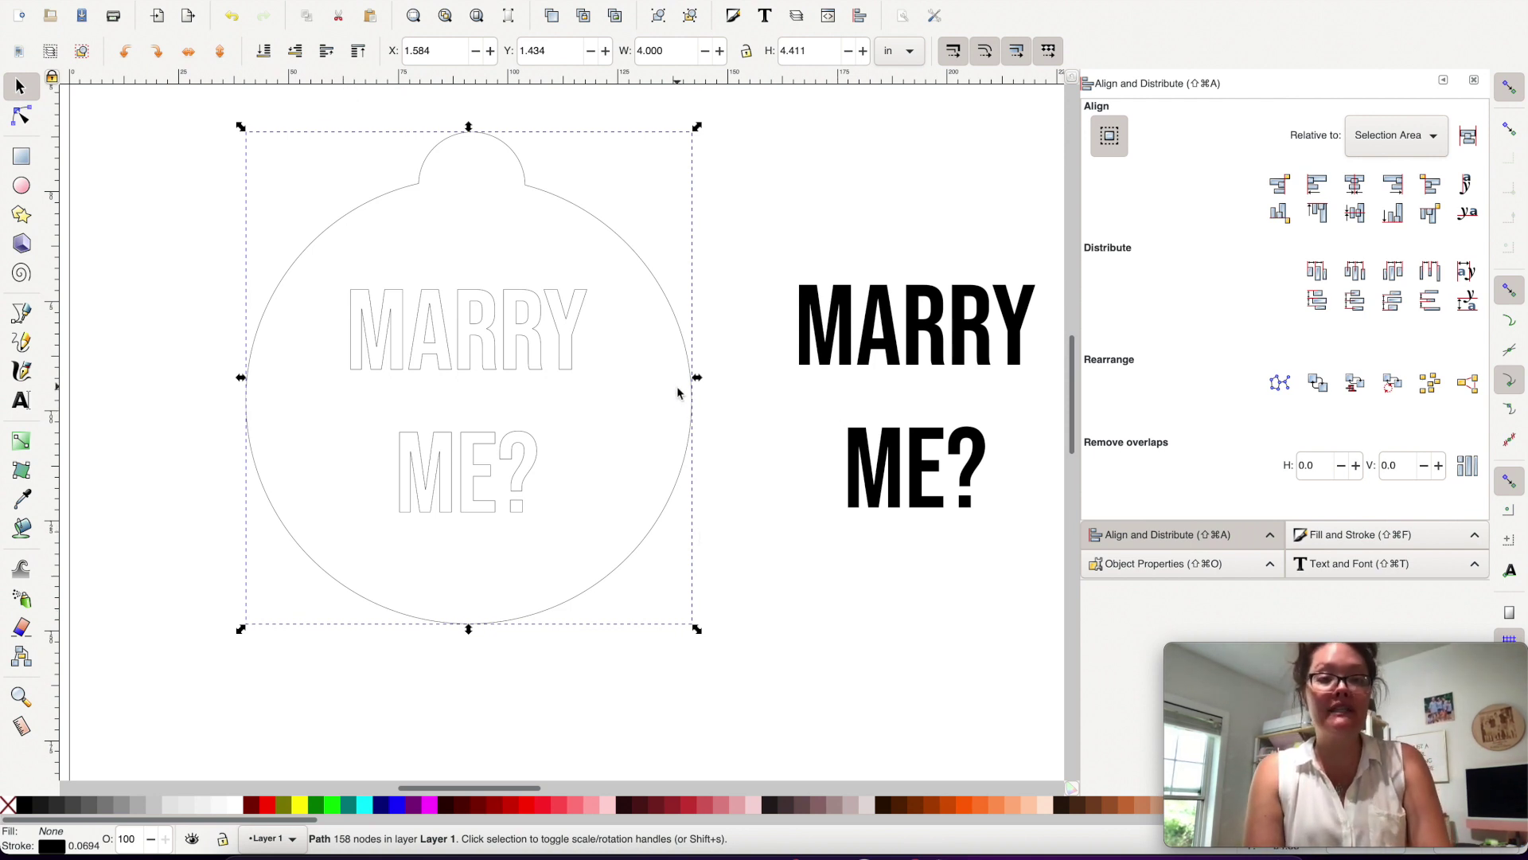
{"action": "scroll", "coordinate": [677, 393], "scroll_direction": "up", "scroll_amount": 1}
{"action": "scroll", "coordinate": [677, 393], "scroll_direction": "up", "scroll_amount": 1}
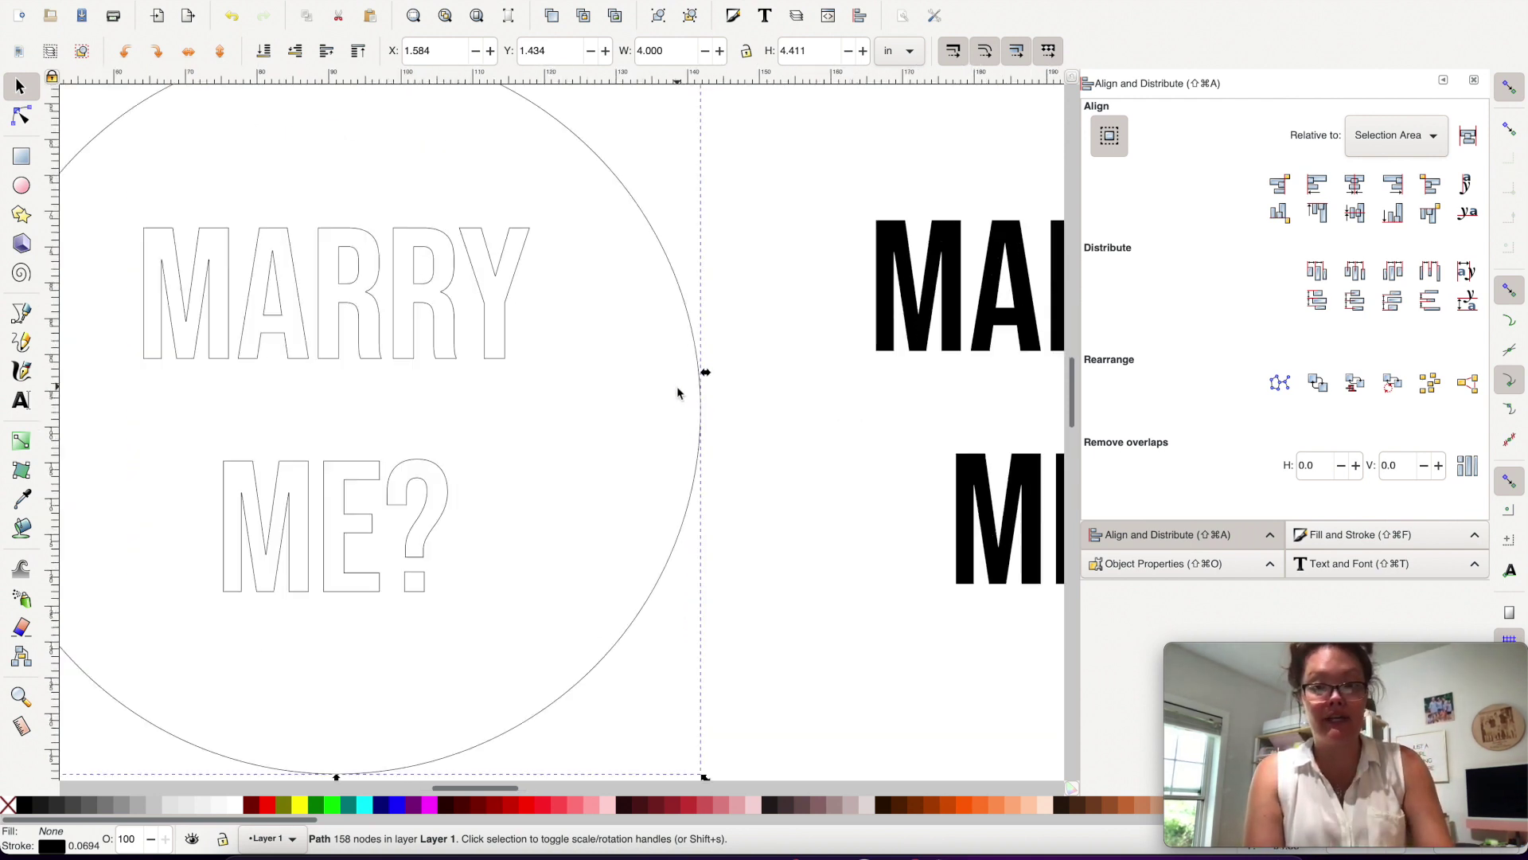
{"action": "scroll", "coordinate": [677, 393], "scroll_direction": "left", "scroll_amount": 2}
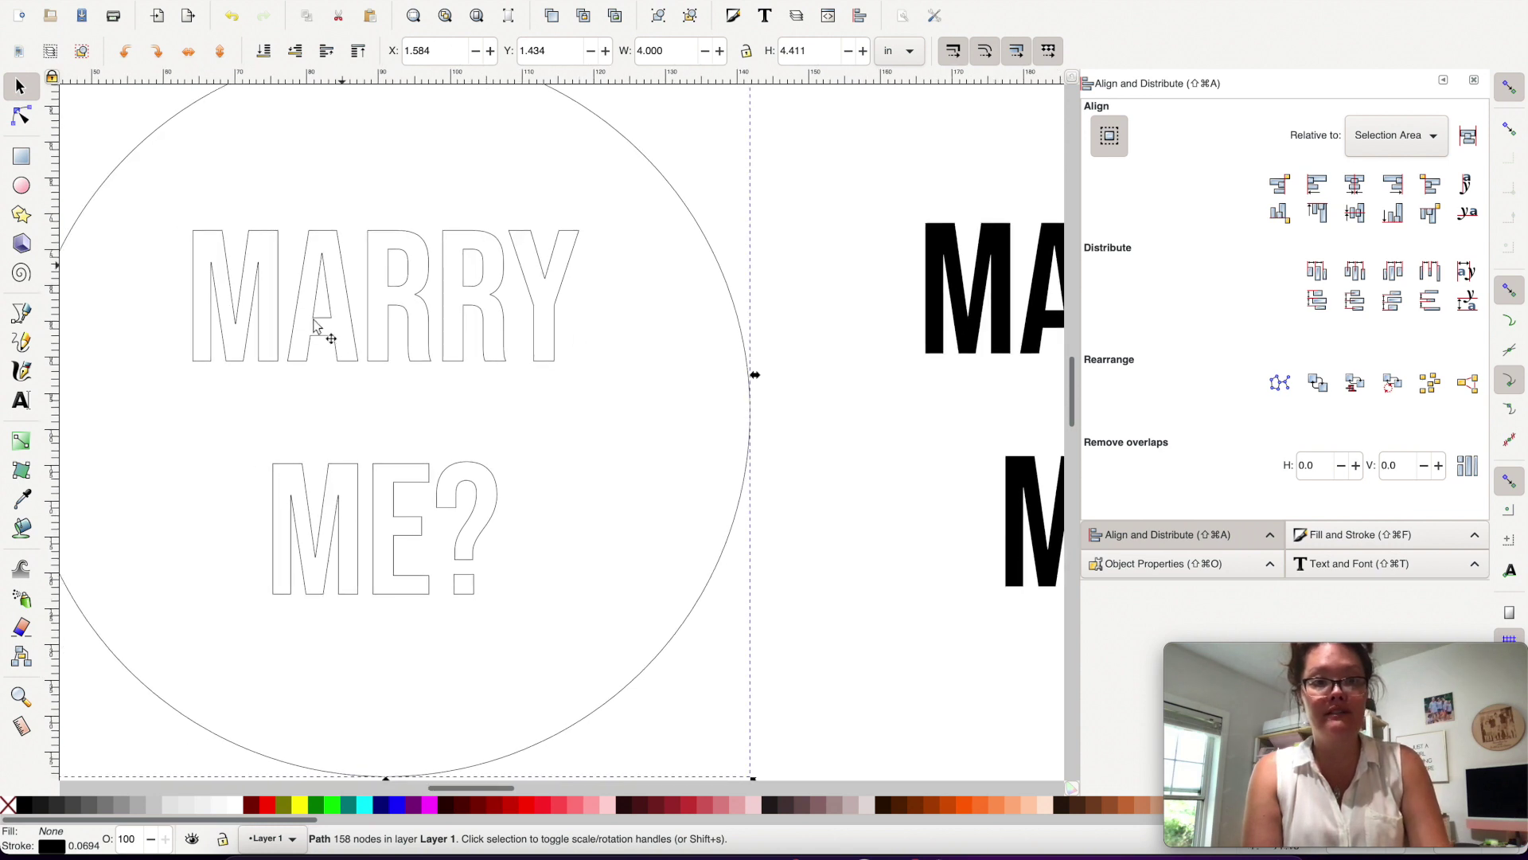
{"action": "left_click", "coordinate": [907, 268]}
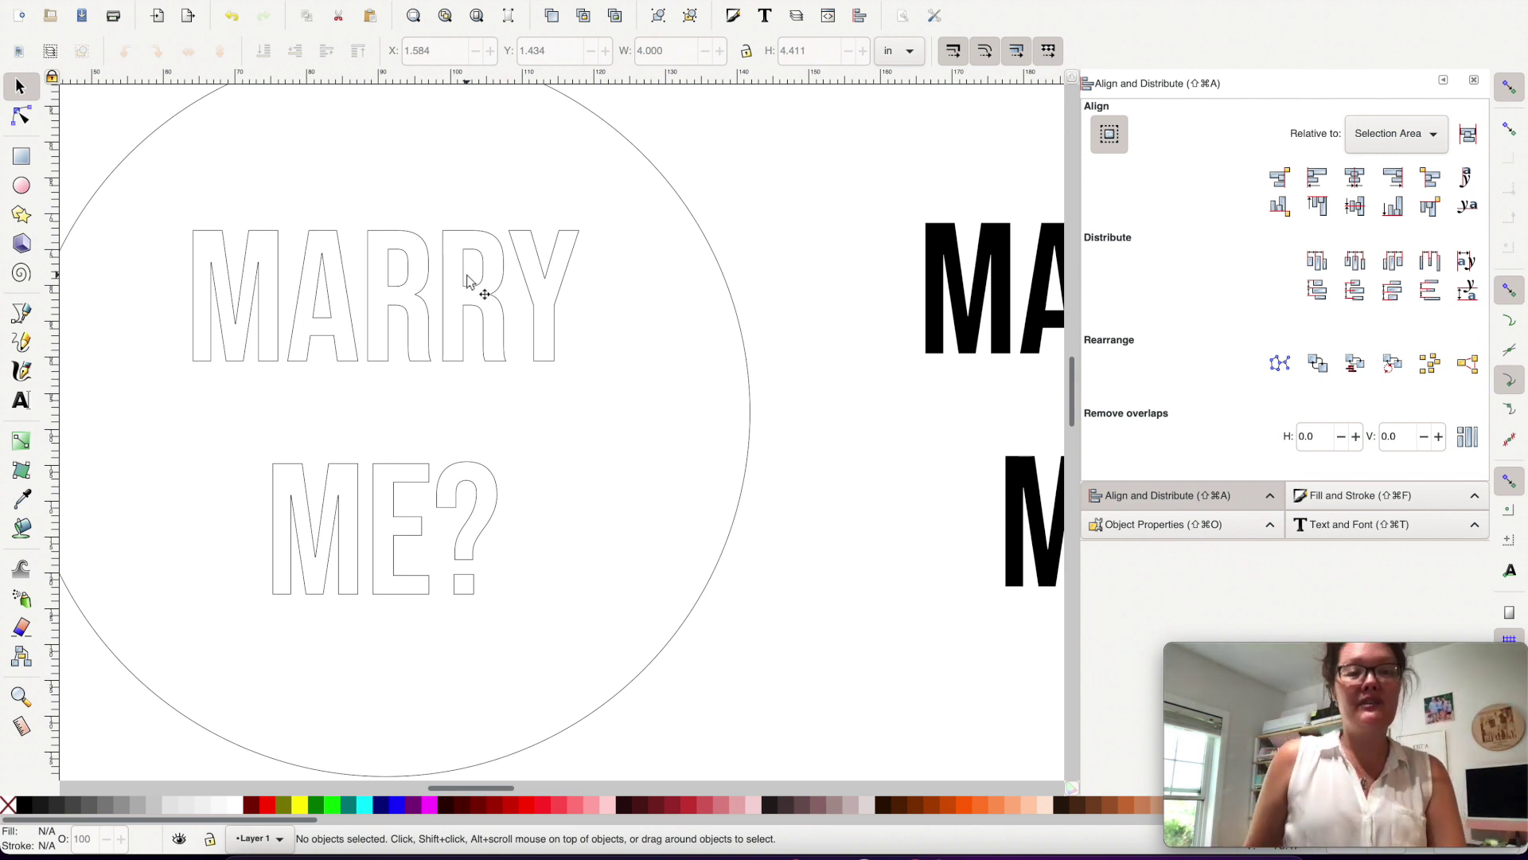
Turn off snapping and draw a narrow rectangle about 1.31 by 4.64 mm across the crossbar of the letter A in "MARRY".
{"action": "left_click", "coordinate": [24, 162]}
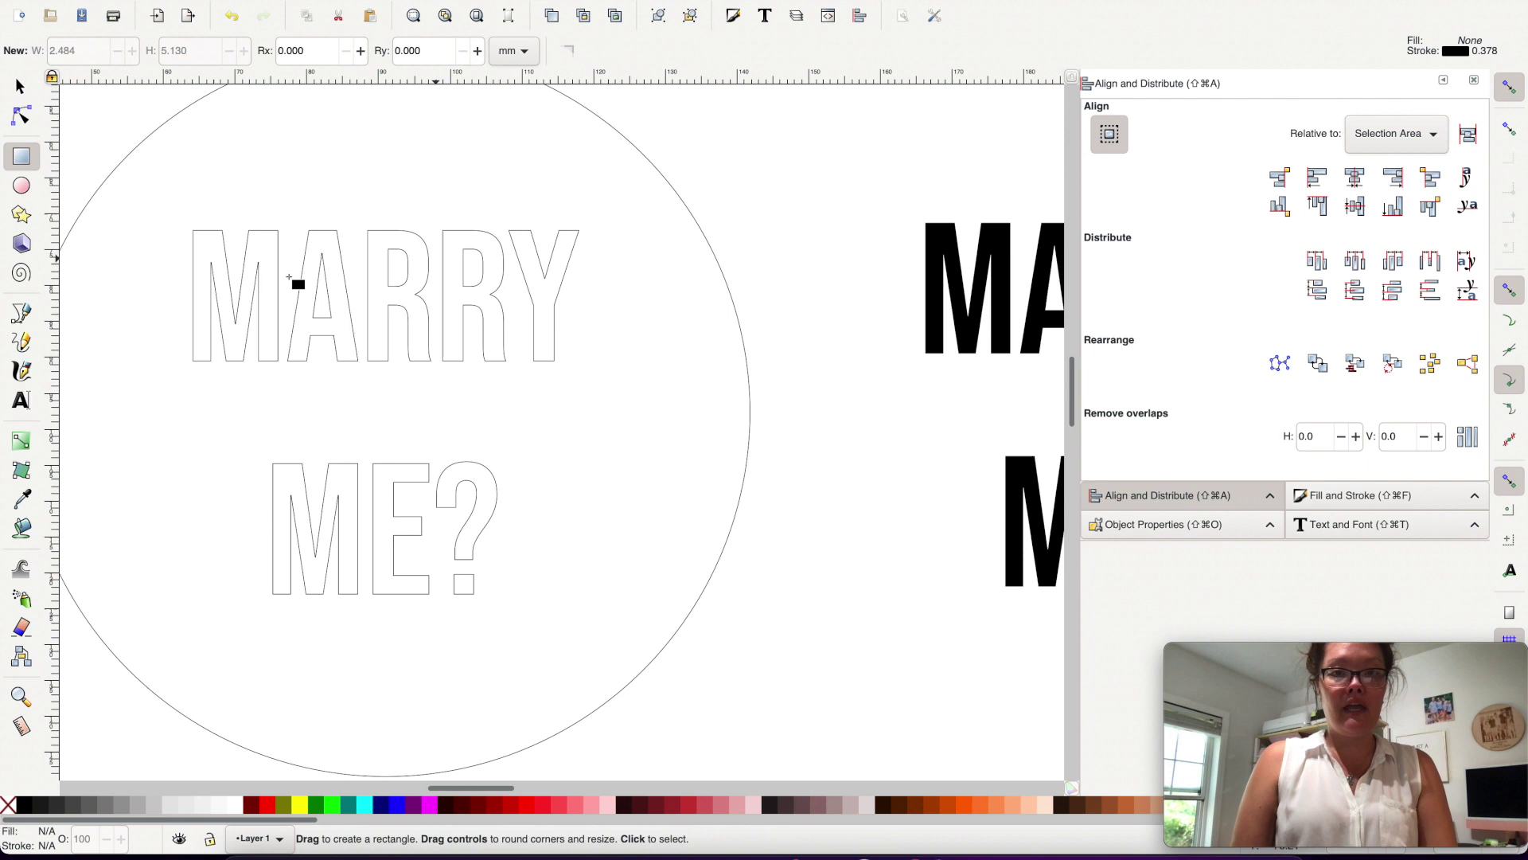
{"action": "left_click", "coordinate": [1510, 87]}
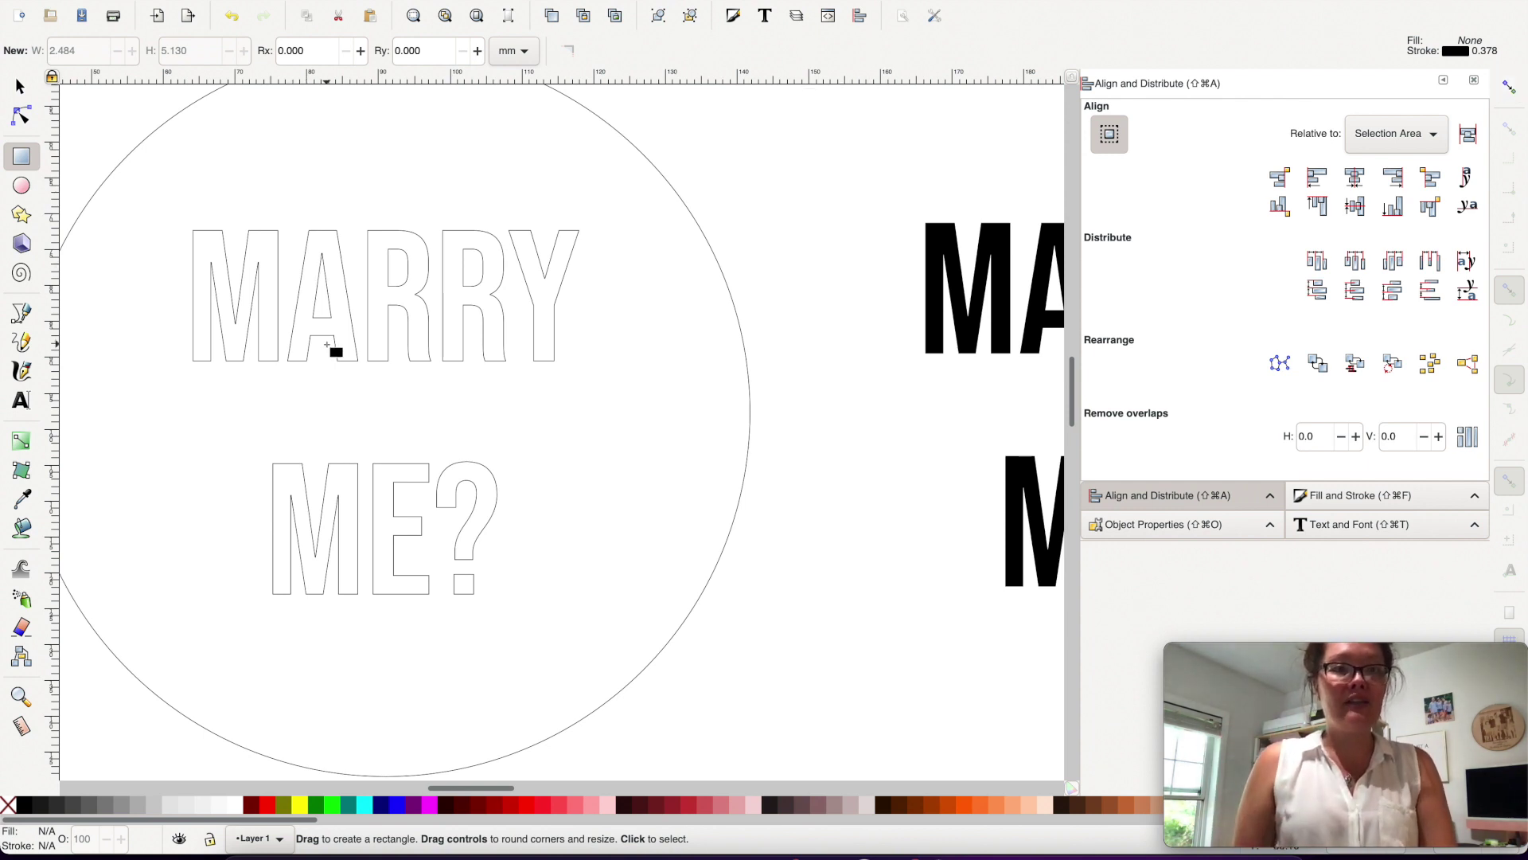
{"action": "left_click_drag", "start_coordinate": [327, 343], "coordinate": [320, 312]}
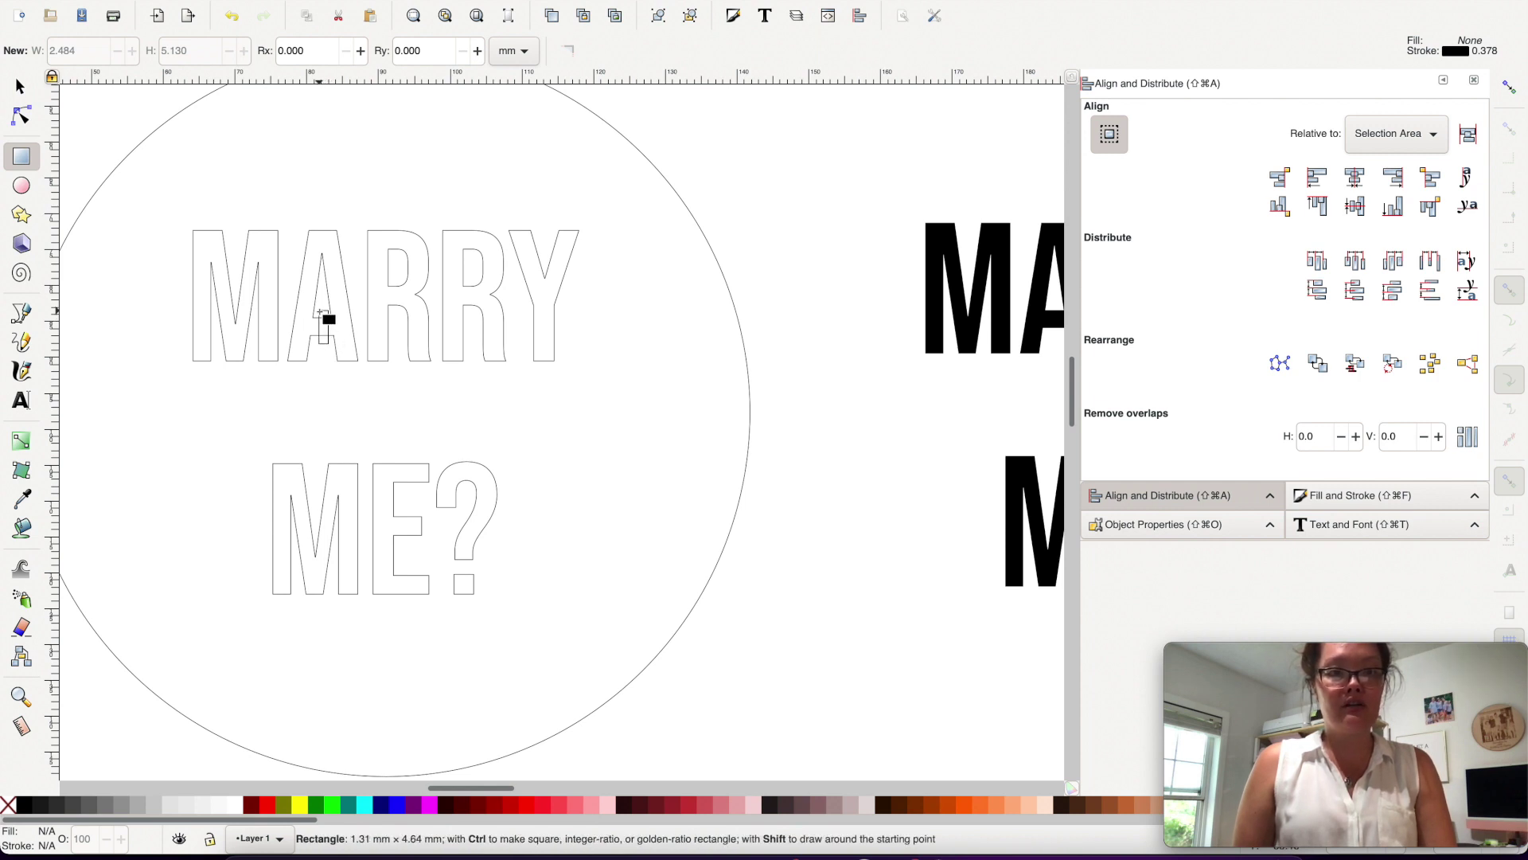
{"action": "left_click_drag", "start_coordinate": [319, 312], "coordinate": [319, 311]}
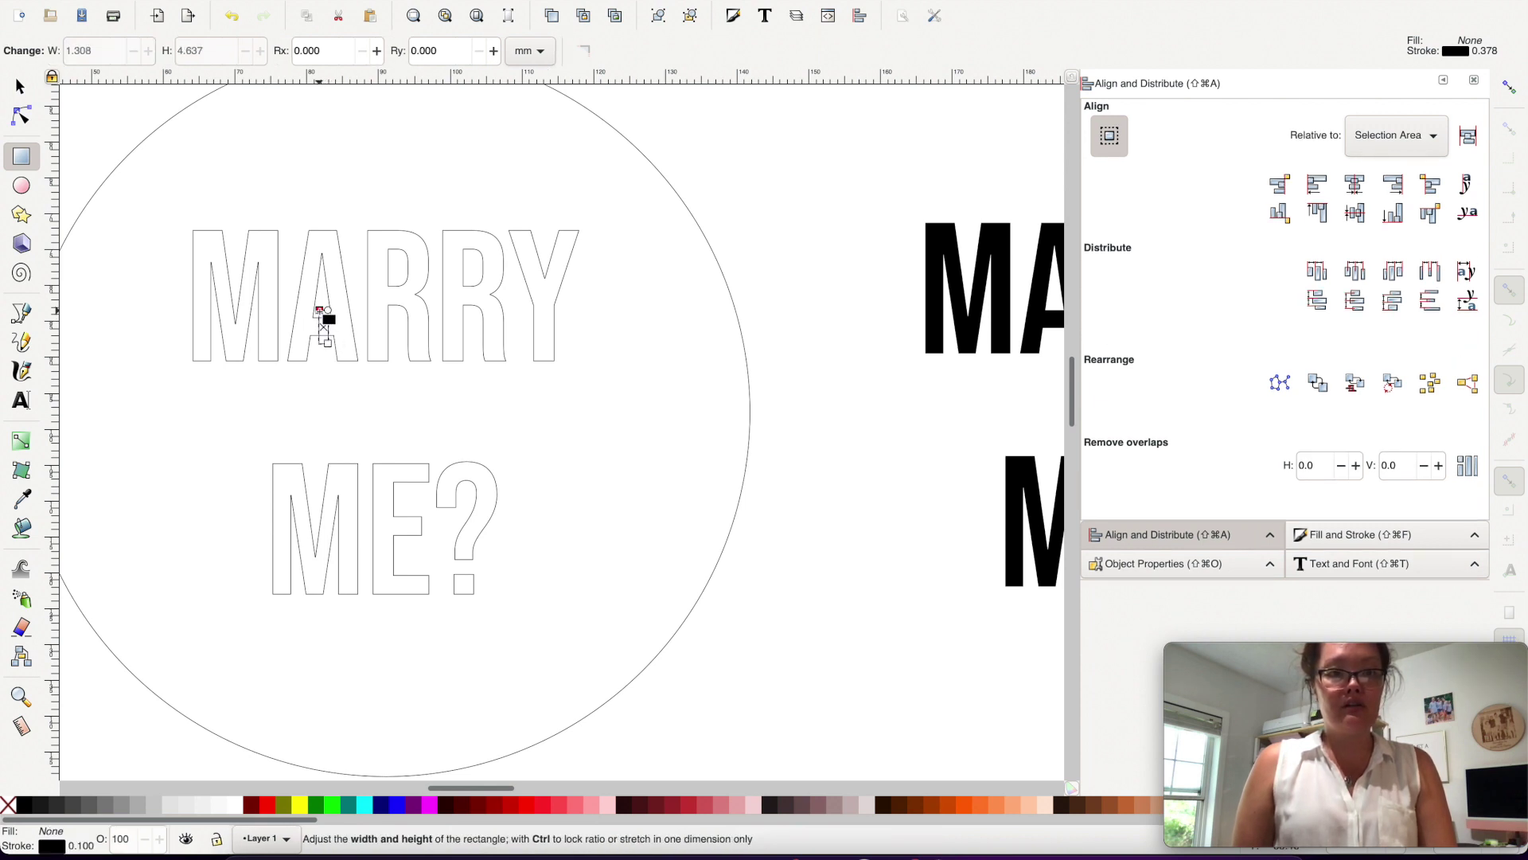
Narrow the rectangle across the letter A's crossbar to about 1.05 mm wide, keeping it centred on the letter.
{"action": "left_click", "coordinate": [21, 88]}
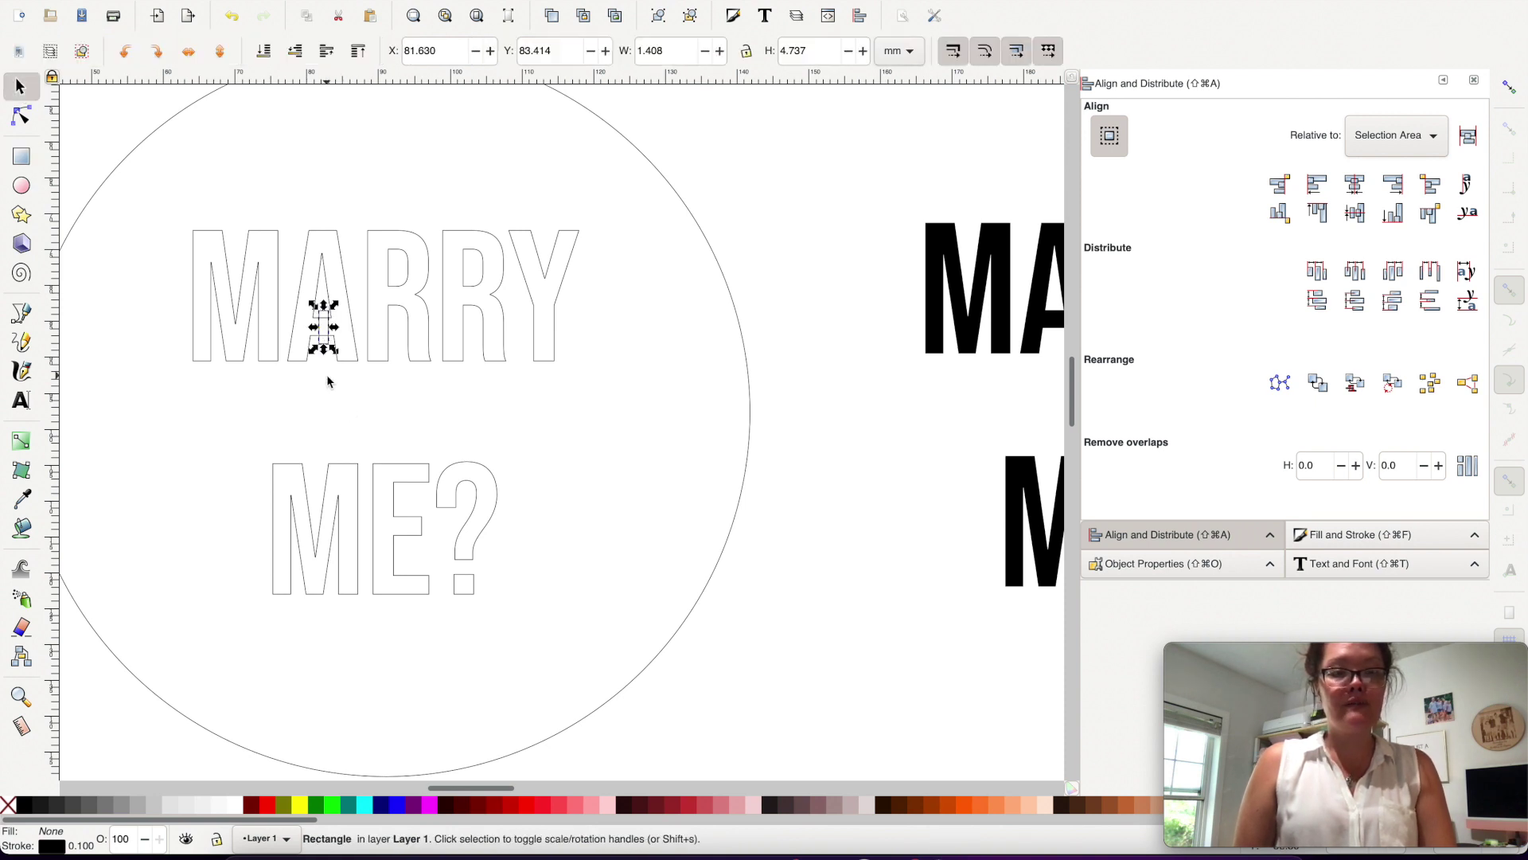
{"action": "scroll", "coordinate": [327, 381], "scroll_direction": "up", "scroll_amount": 2}
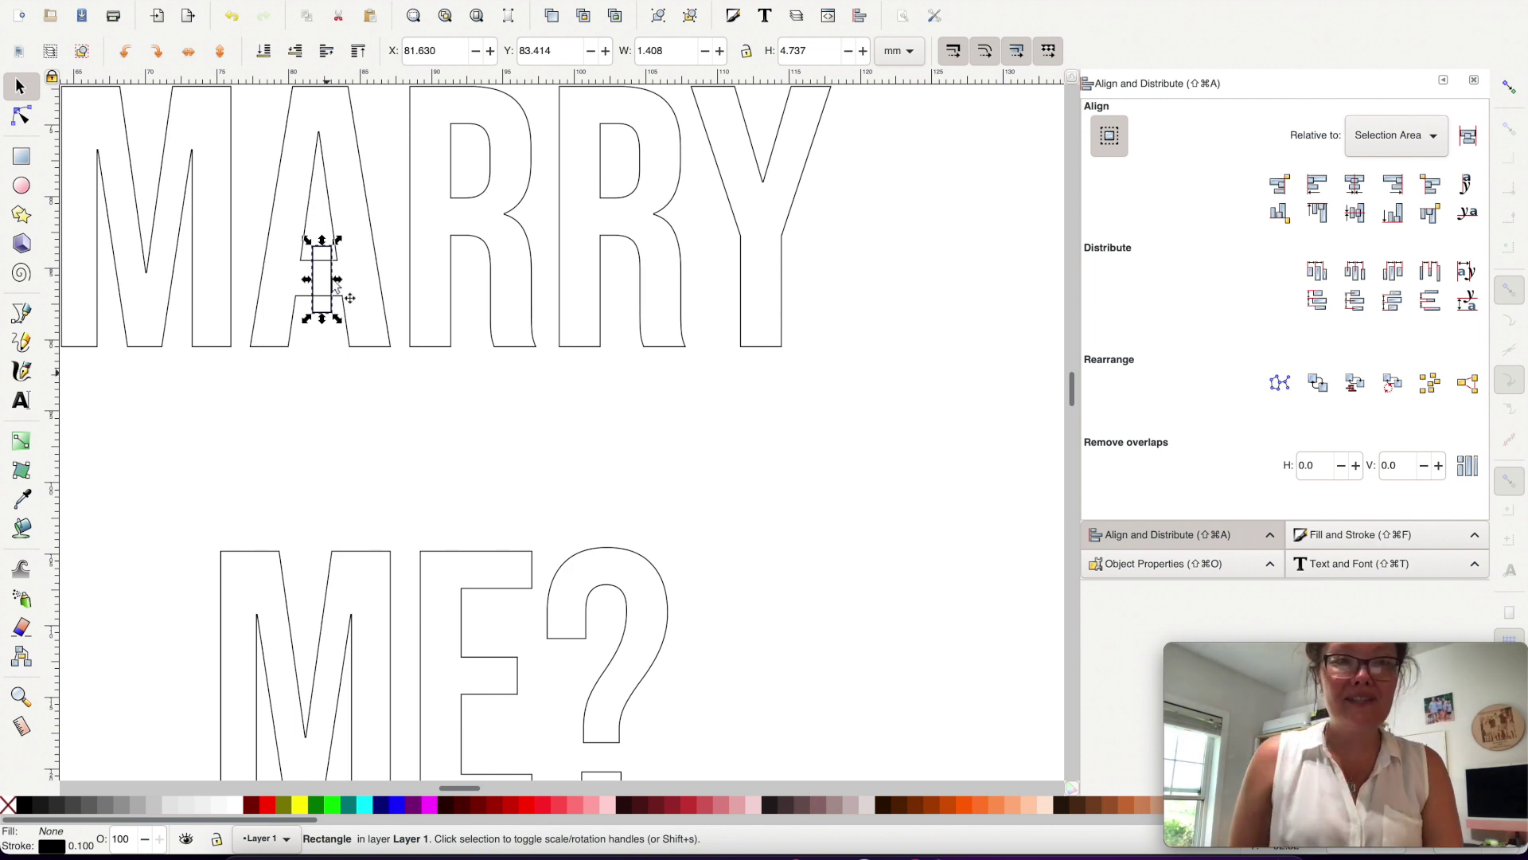
{"action": "left_click_drag", "start_coordinate": [338, 283], "coordinate": [332, 285]}
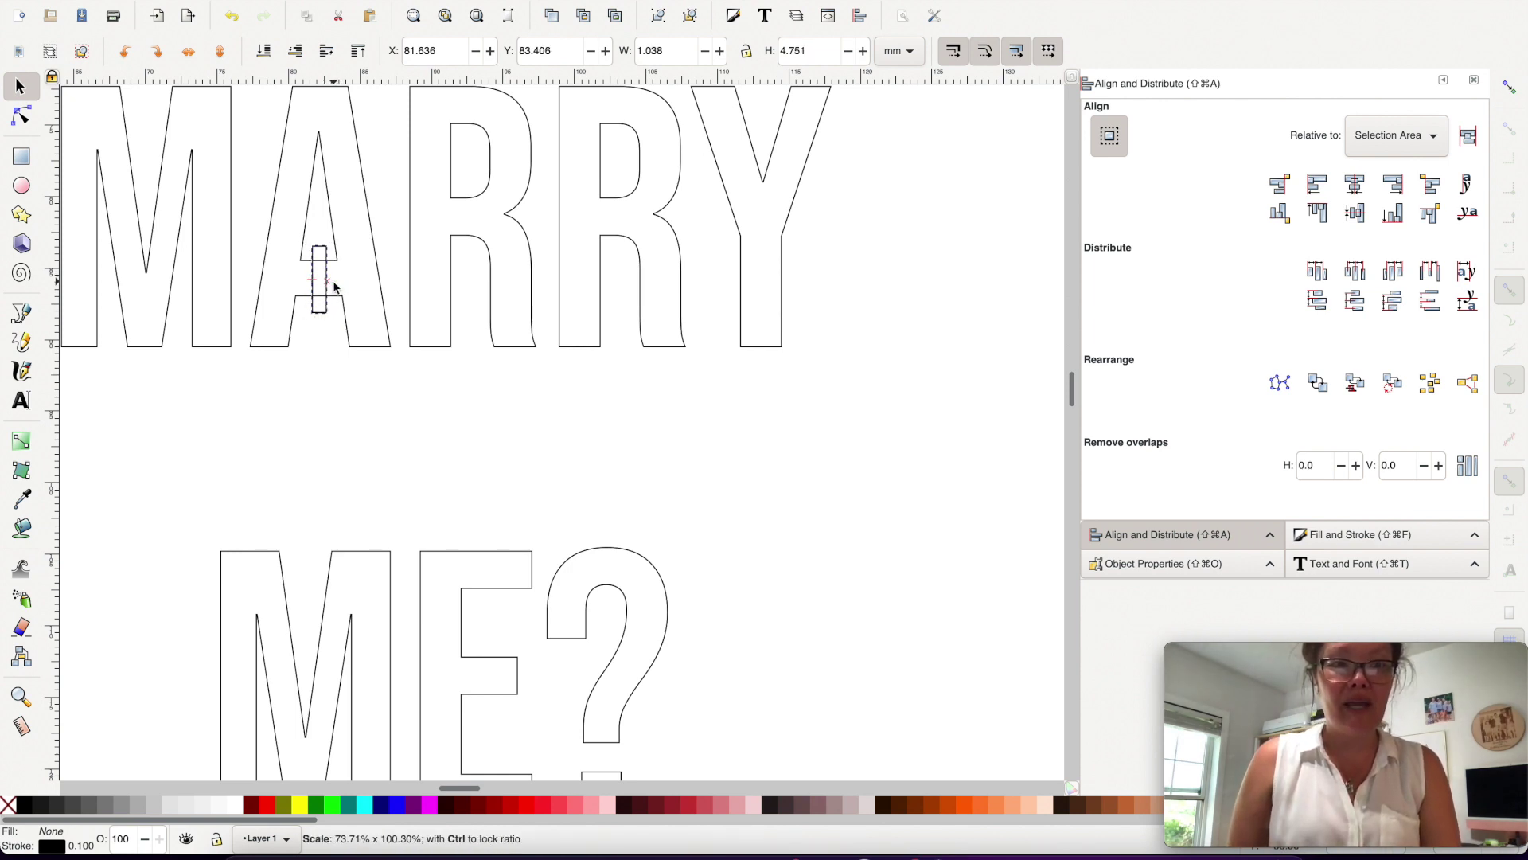
{"action": "left_click_drag", "start_coordinate": [320, 311], "coordinate": [317, 311]}
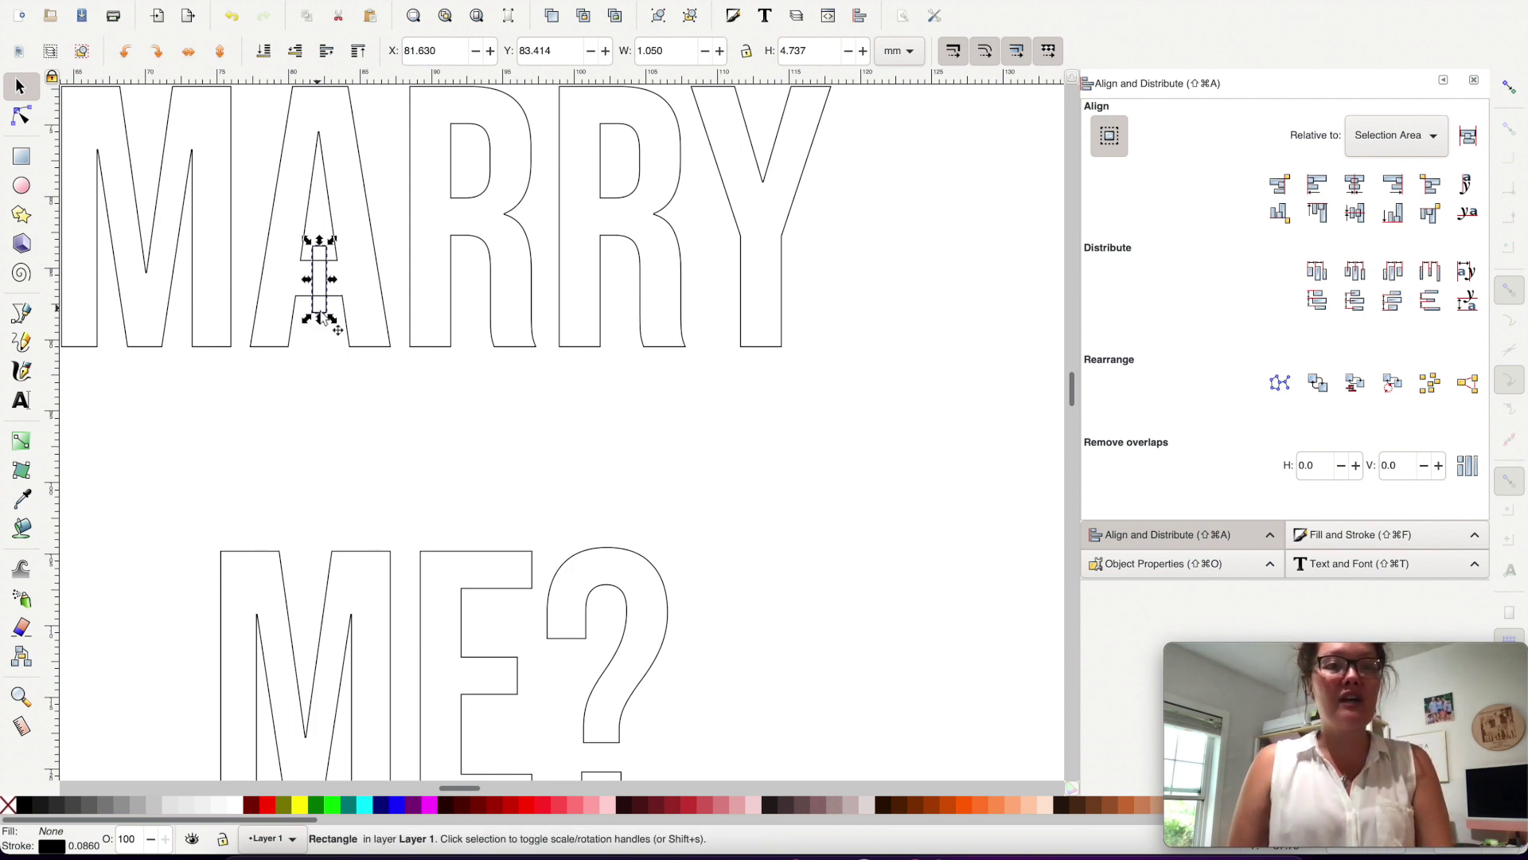
{"action": "left_click", "coordinate": [332, 338]}
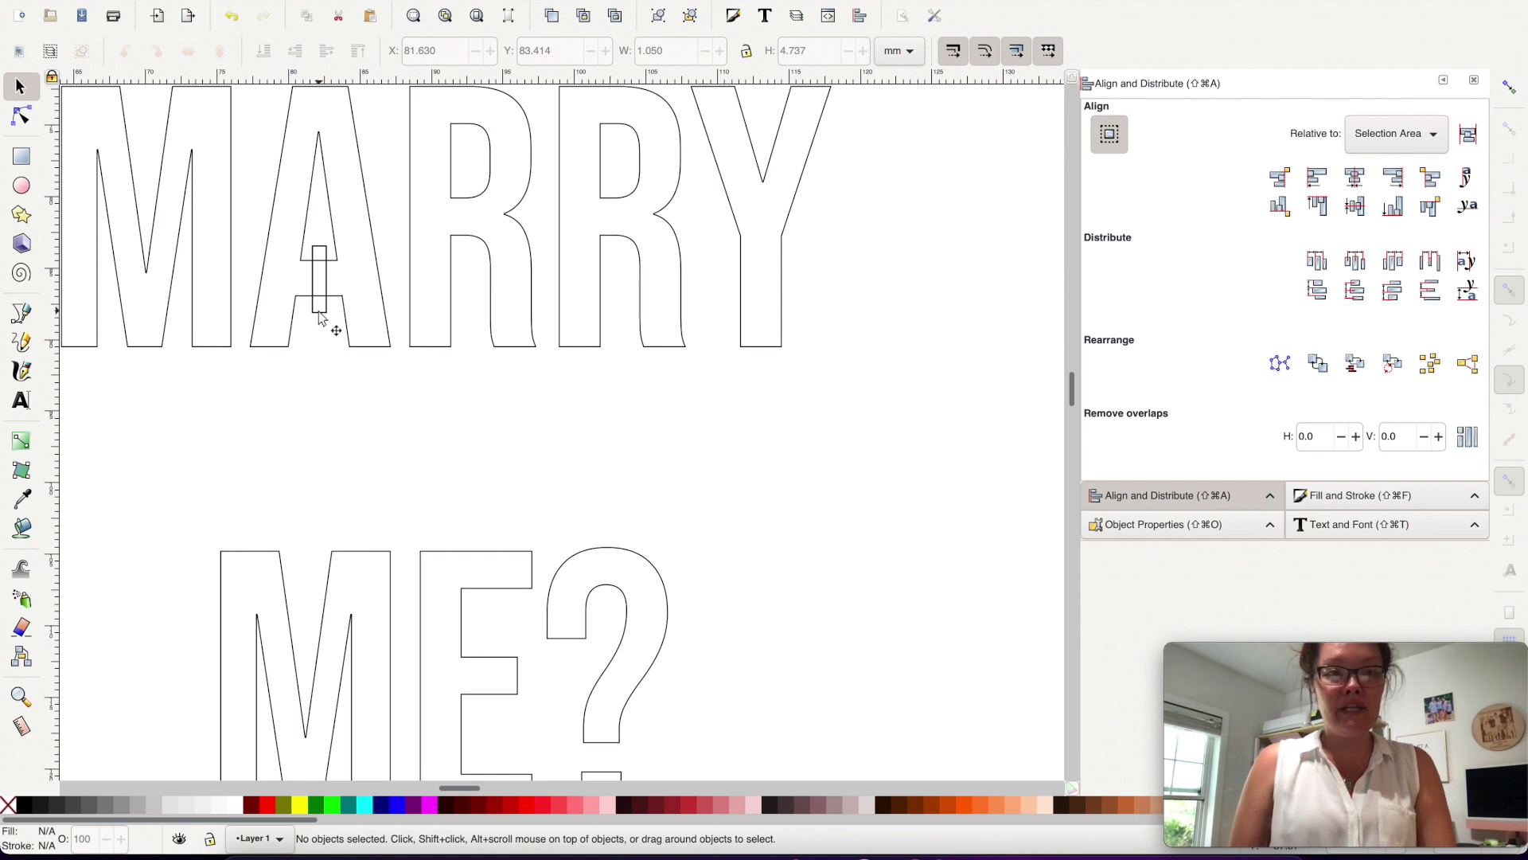
Place a copy of the narrow rectangle across the stem of each letter R in "MARRY".
{"action": "left_click", "coordinate": [319, 318]}
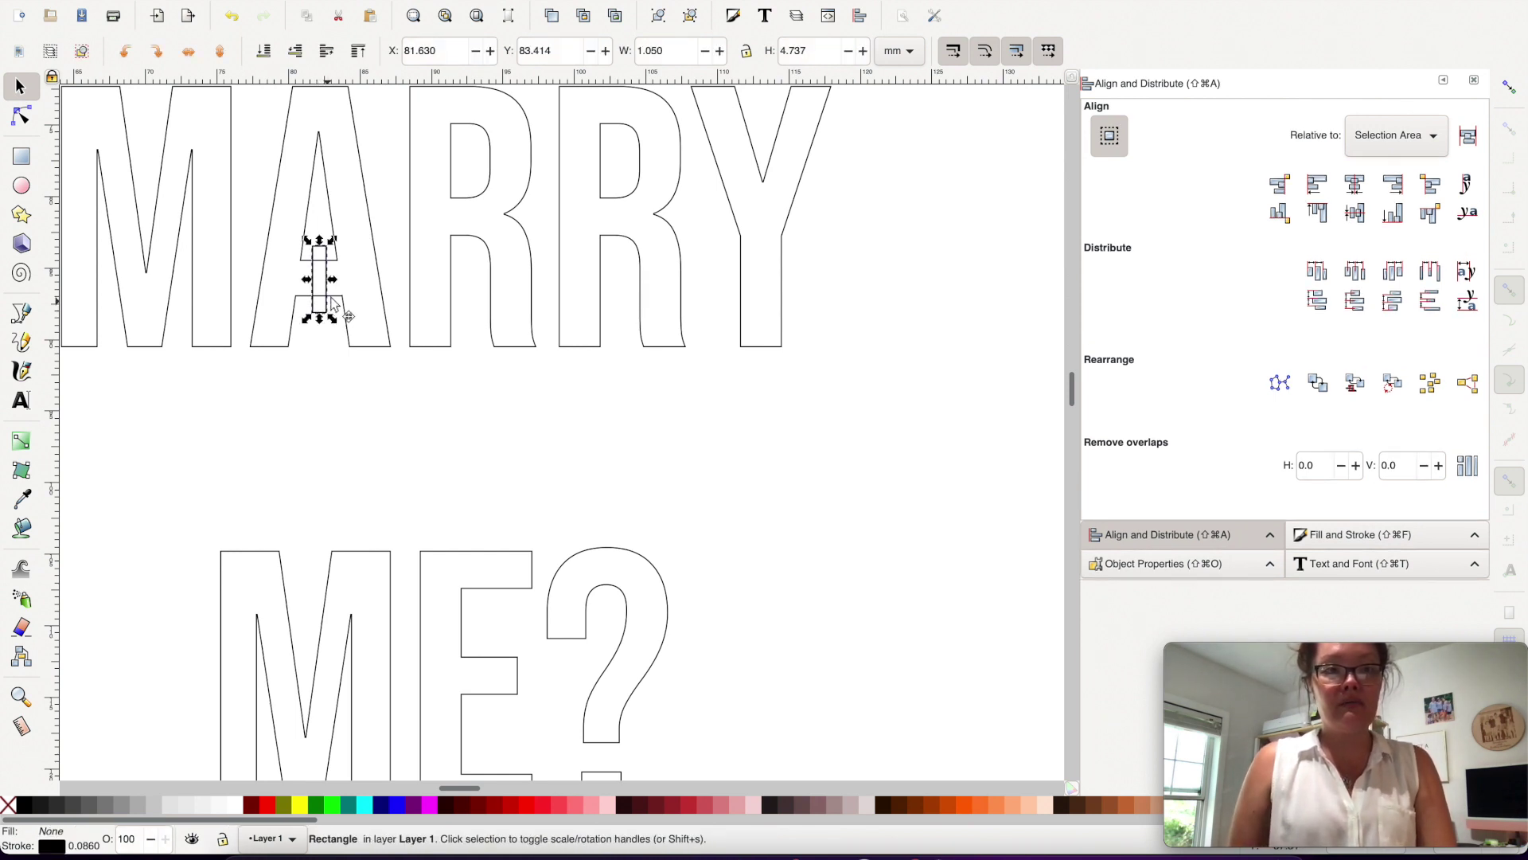
{"action": "left_click_drag", "start_coordinate": [336, 307], "coordinate": [472, 242]}
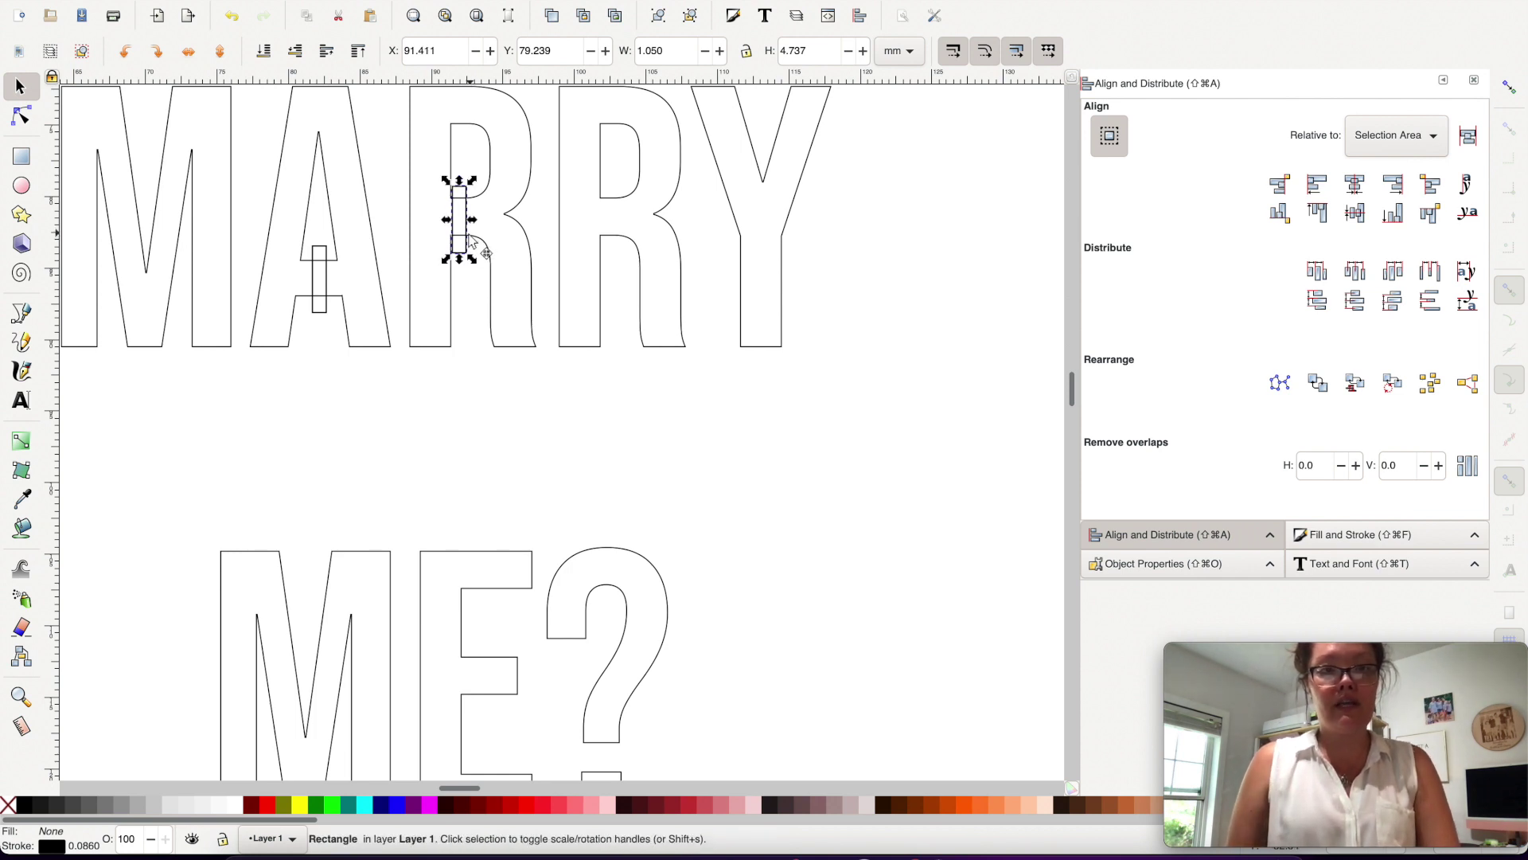
{"action": "key", "text": "ctrl+d"}
{"action": "left_click_drag", "start_coordinate": [481, 246], "coordinate": [623, 236]}
Select the three narrow rectangles on the A and both R letters and unite them into one path with Union.
{"action": "scroll", "coordinate": [623, 236], "scroll_direction": "down", "scroll_amount": 1}
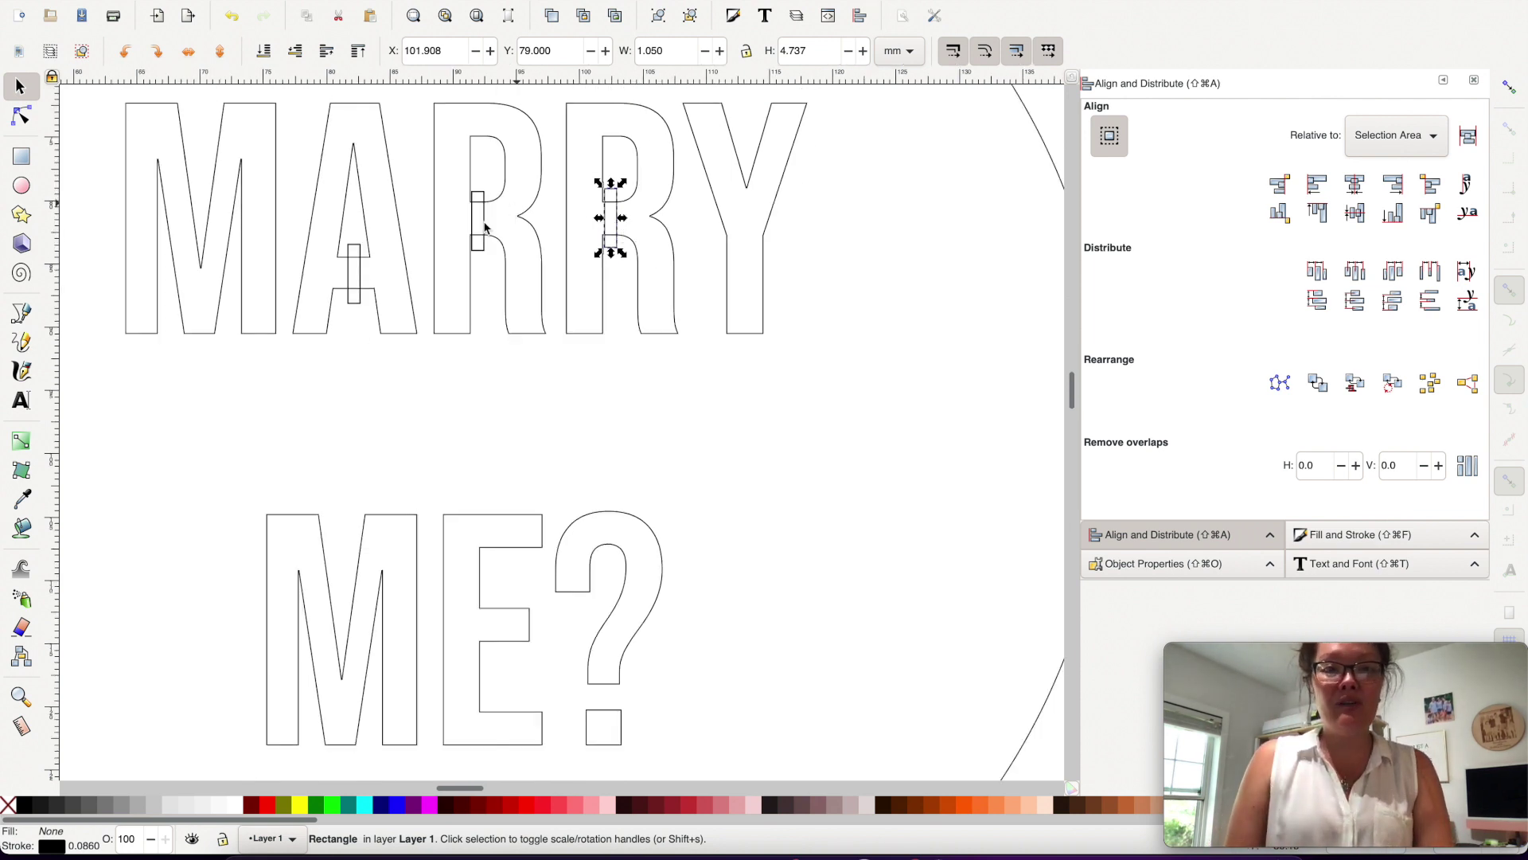
{"action": "scroll", "coordinate": [486, 223], "scroll_direction": "down", "scroll_amount": 1}
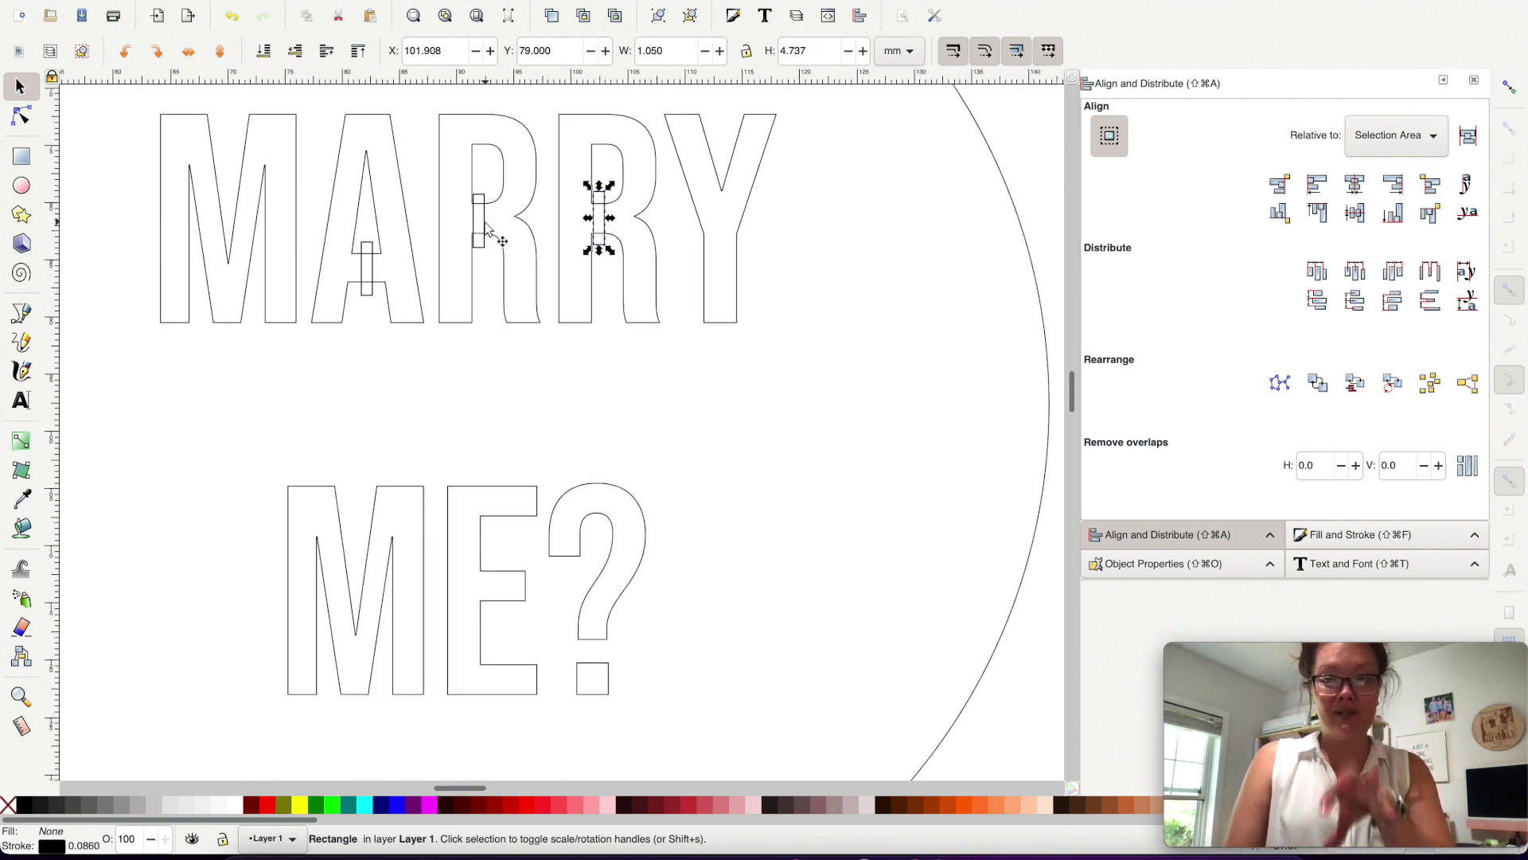
{"action": "key", "text": "shift"}
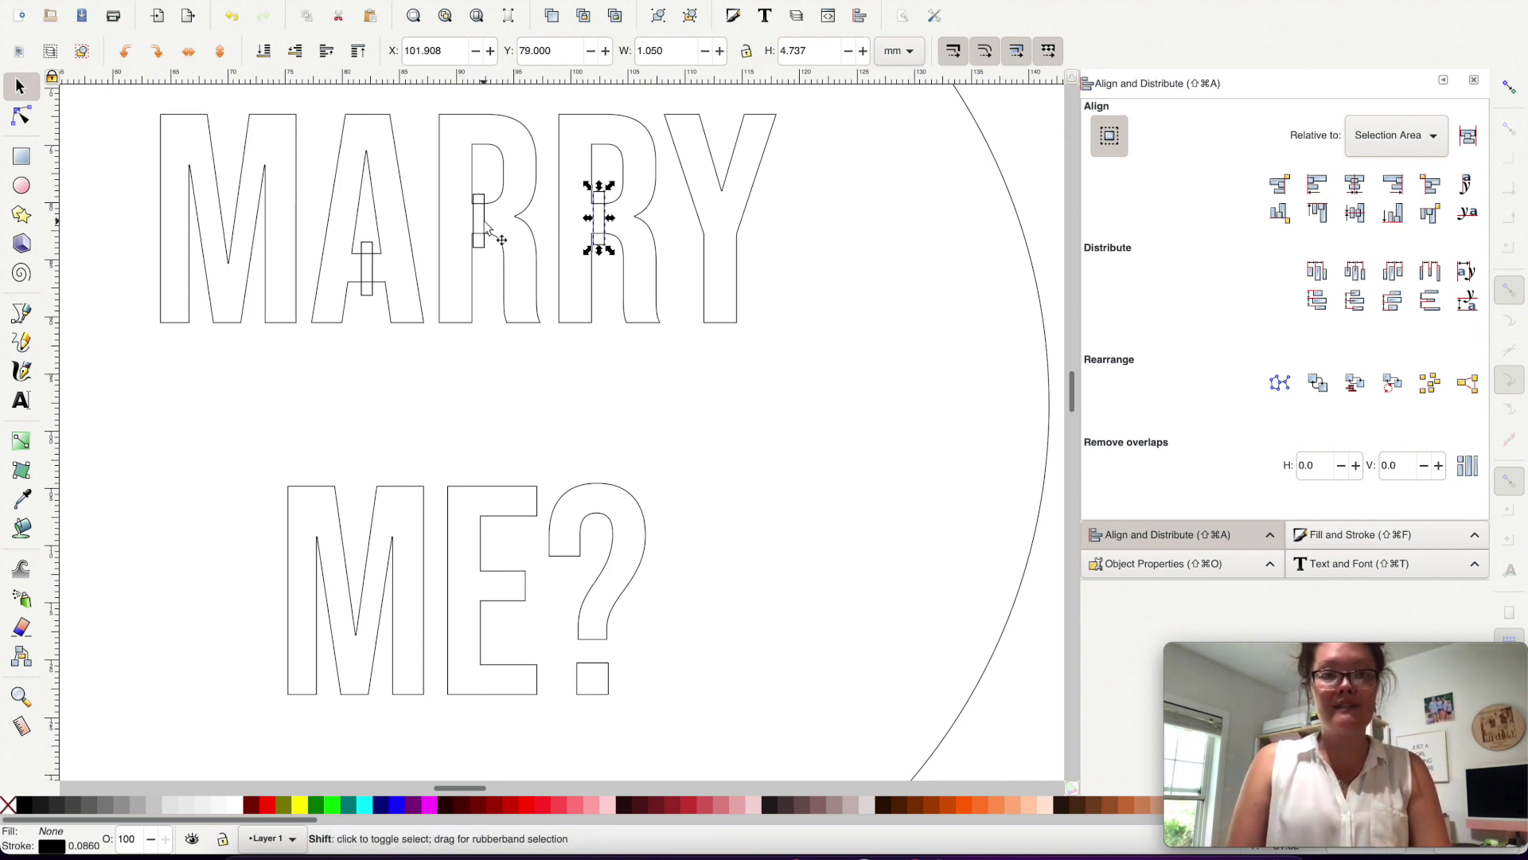
{"action": "left_click", "coordinate": [484, 224], "text": "shift"}
{"action": "left_click", "coordinate": [372, 272], "text": "shift"}
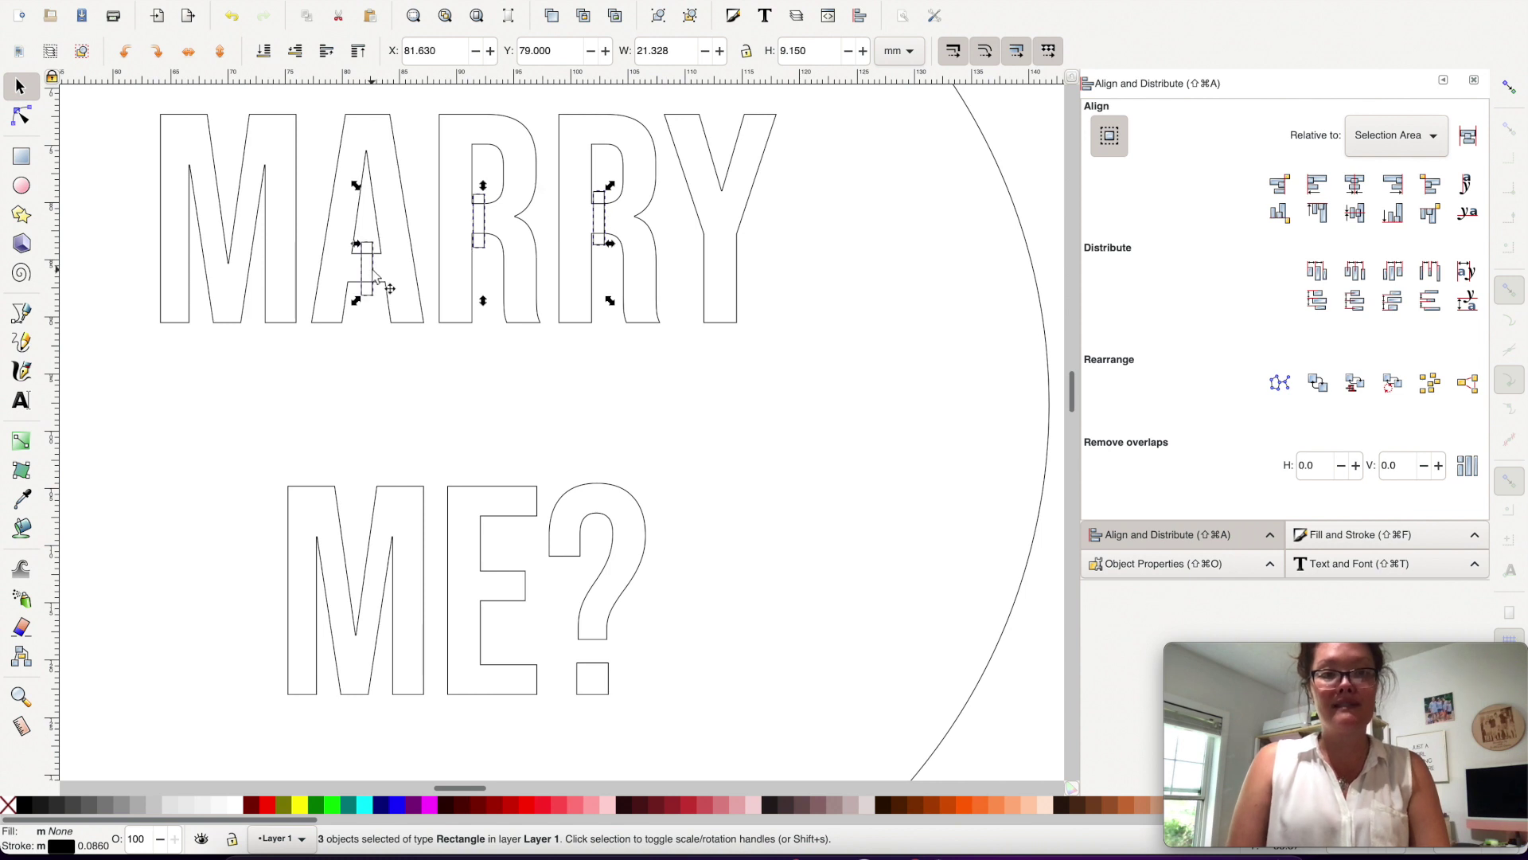
{"action": "left_click", "coordinate": [343, 0]}
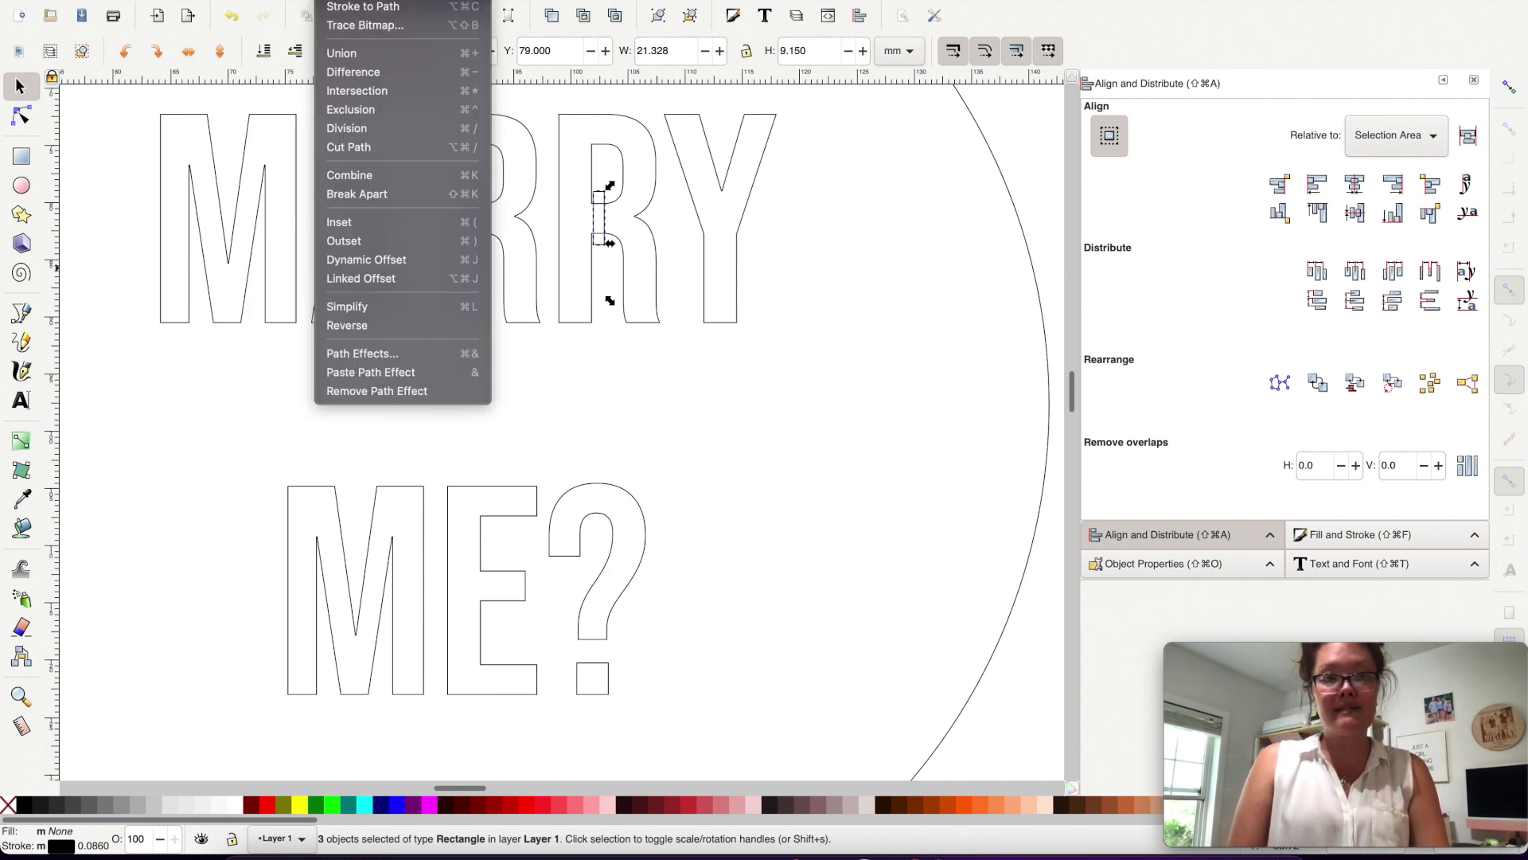
{"action": "left_click", "coordinate": [340, 52]}
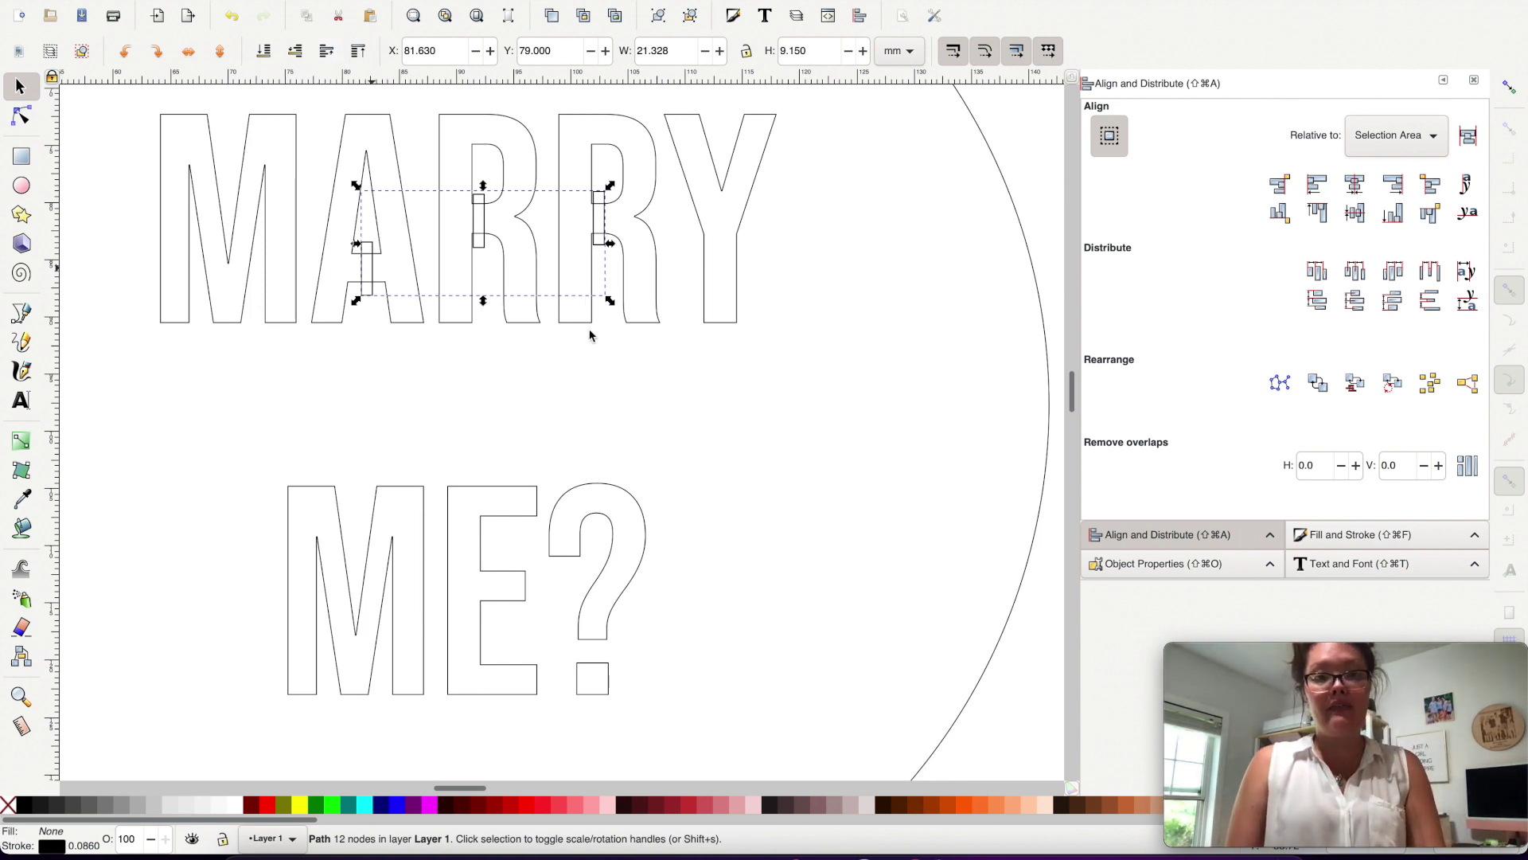
Unite the combined rectangles with the round cut-out shape using Union to form bridges in the letters.
{"action": "key", "text": "shift"}
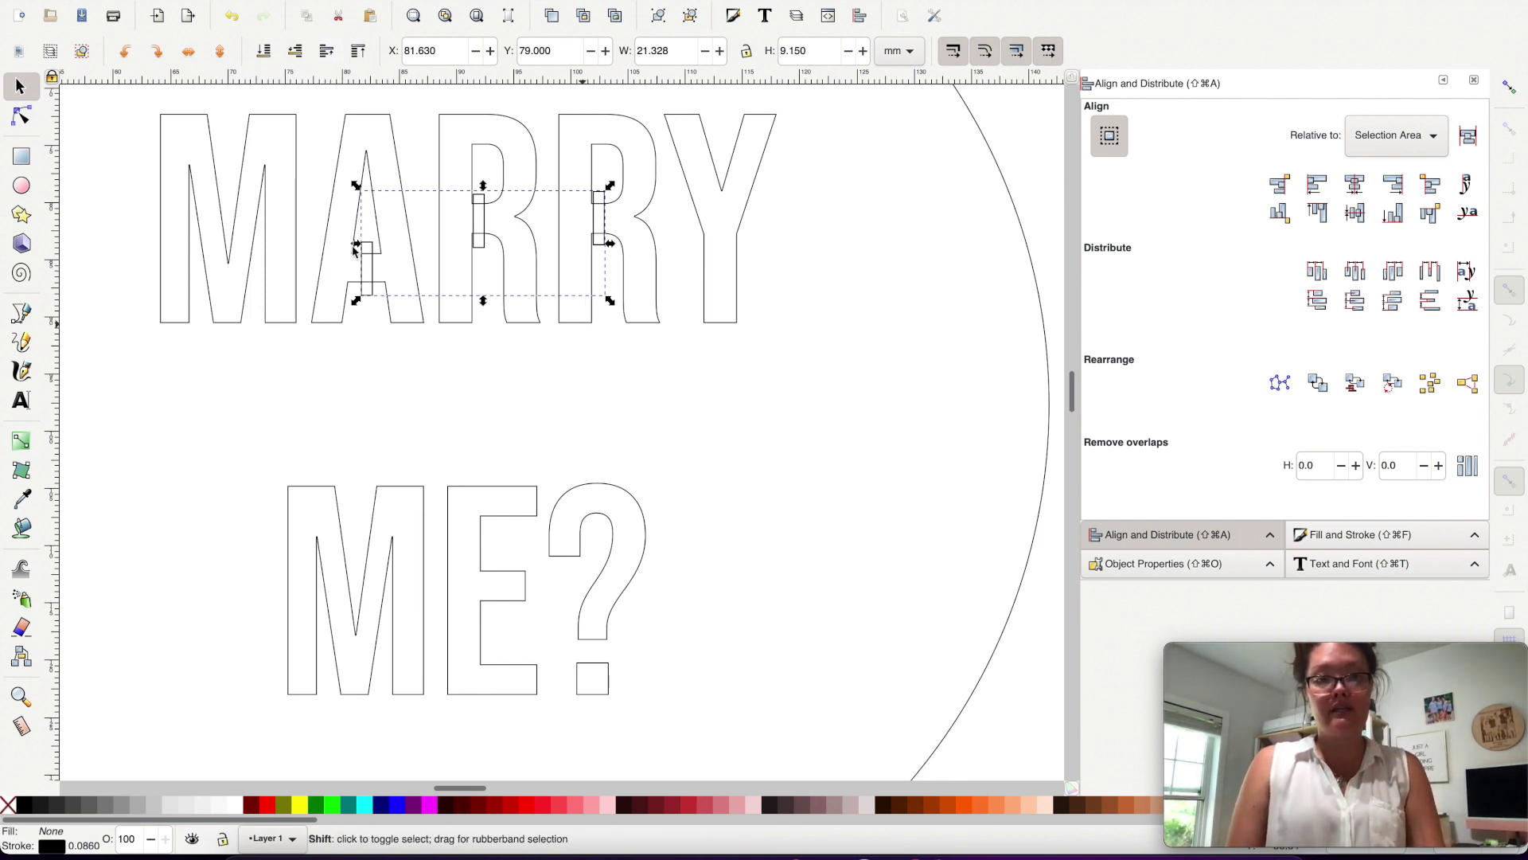
{"action": "left_click", "coordinate": [571, 327], "text": "shift"}
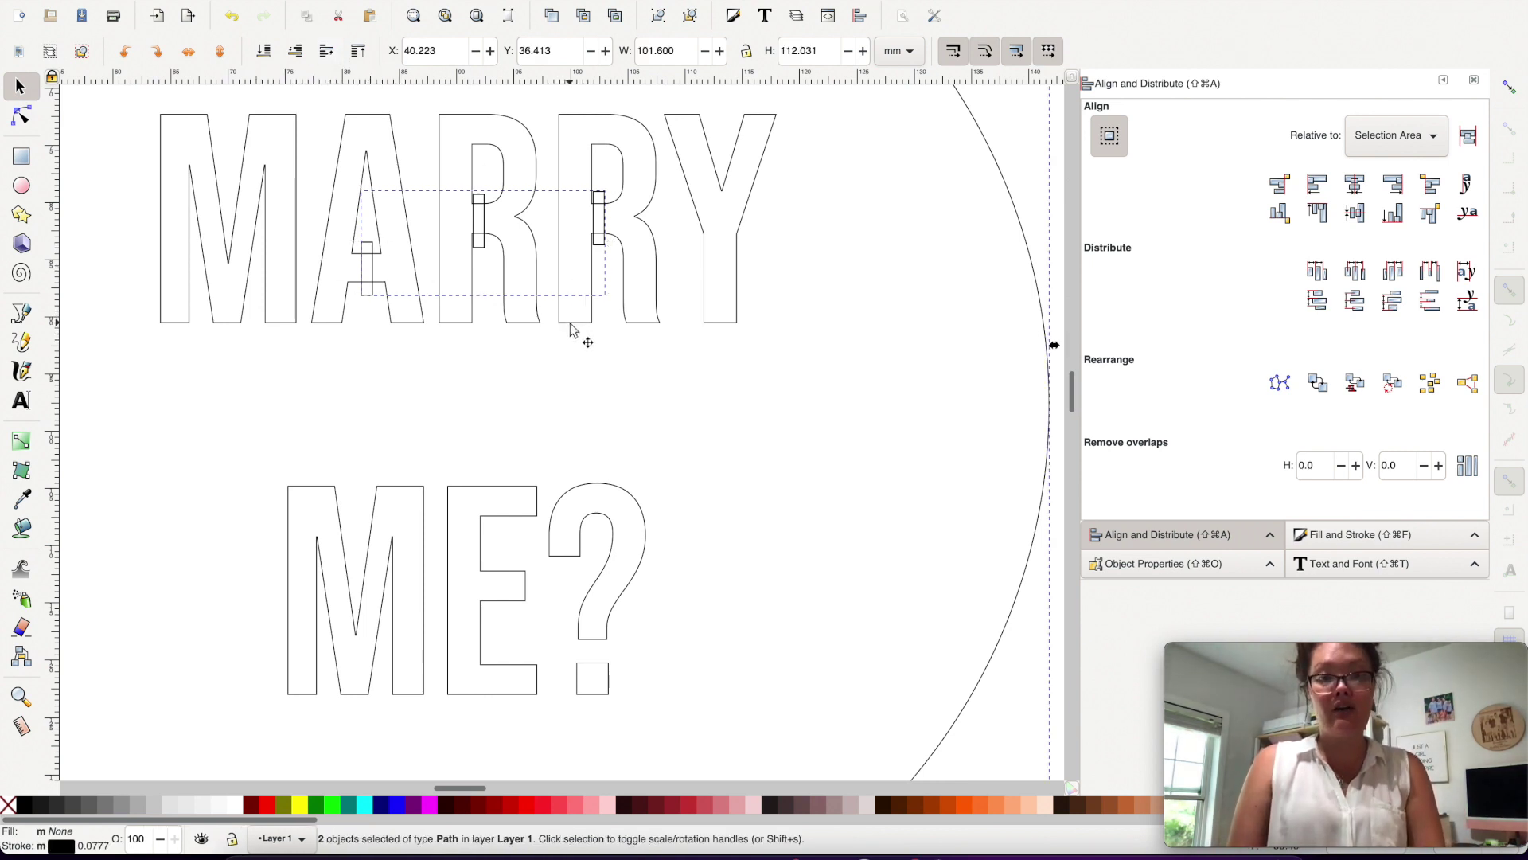
{"action": "scroll", "coordinate": [571, 327], "scroll_direction": "down", "scroll_amount": 2}
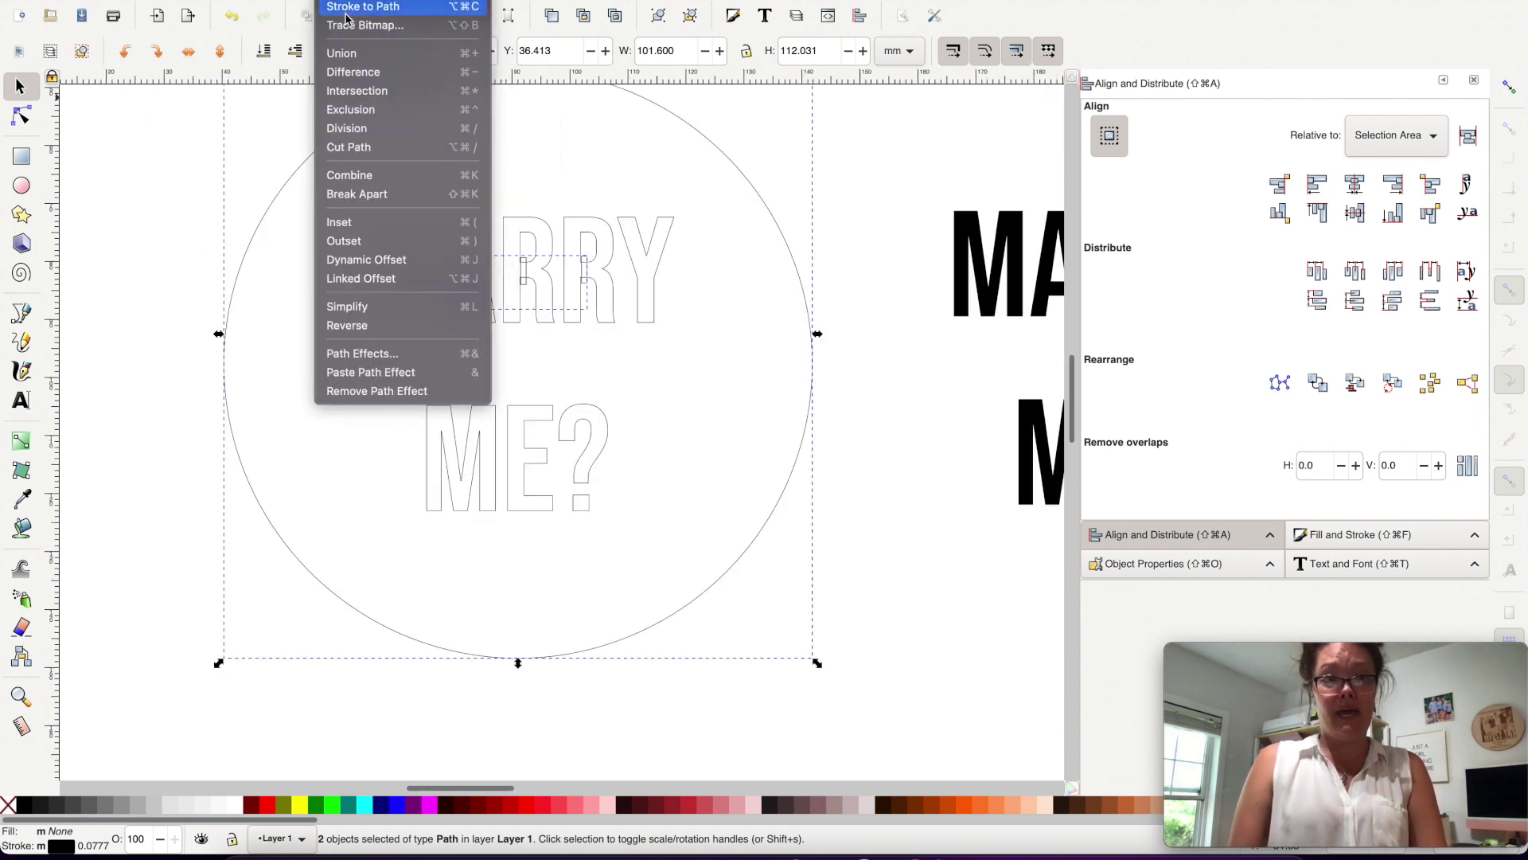
{"action": "left_click", "coordinate": [347, 54]}
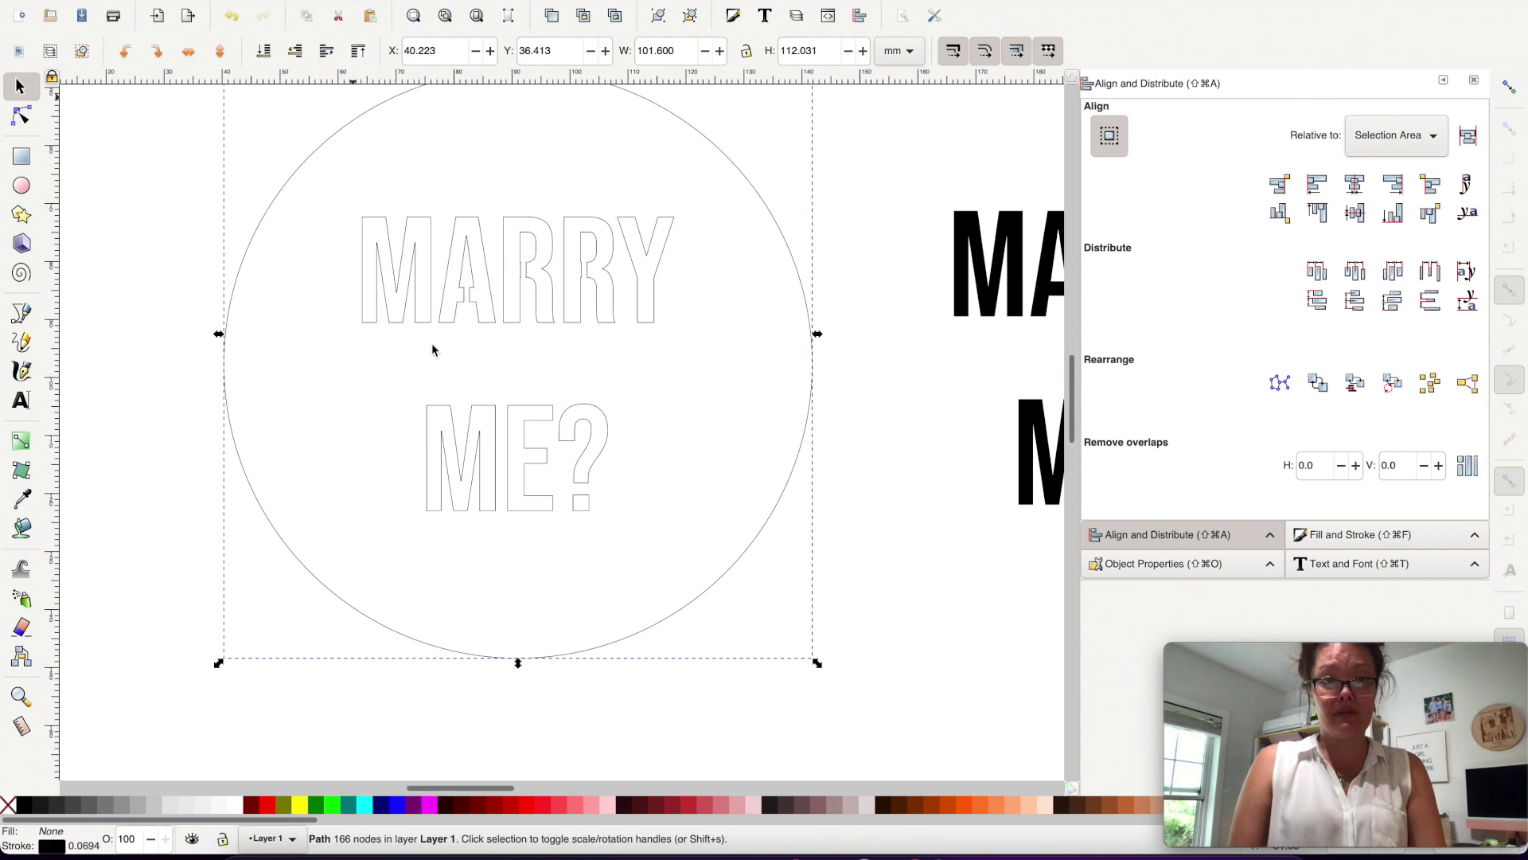
{"action": "scroll", "coordinate": [459, 297], "scroll_direction": "up", "scroll_amount": 2}
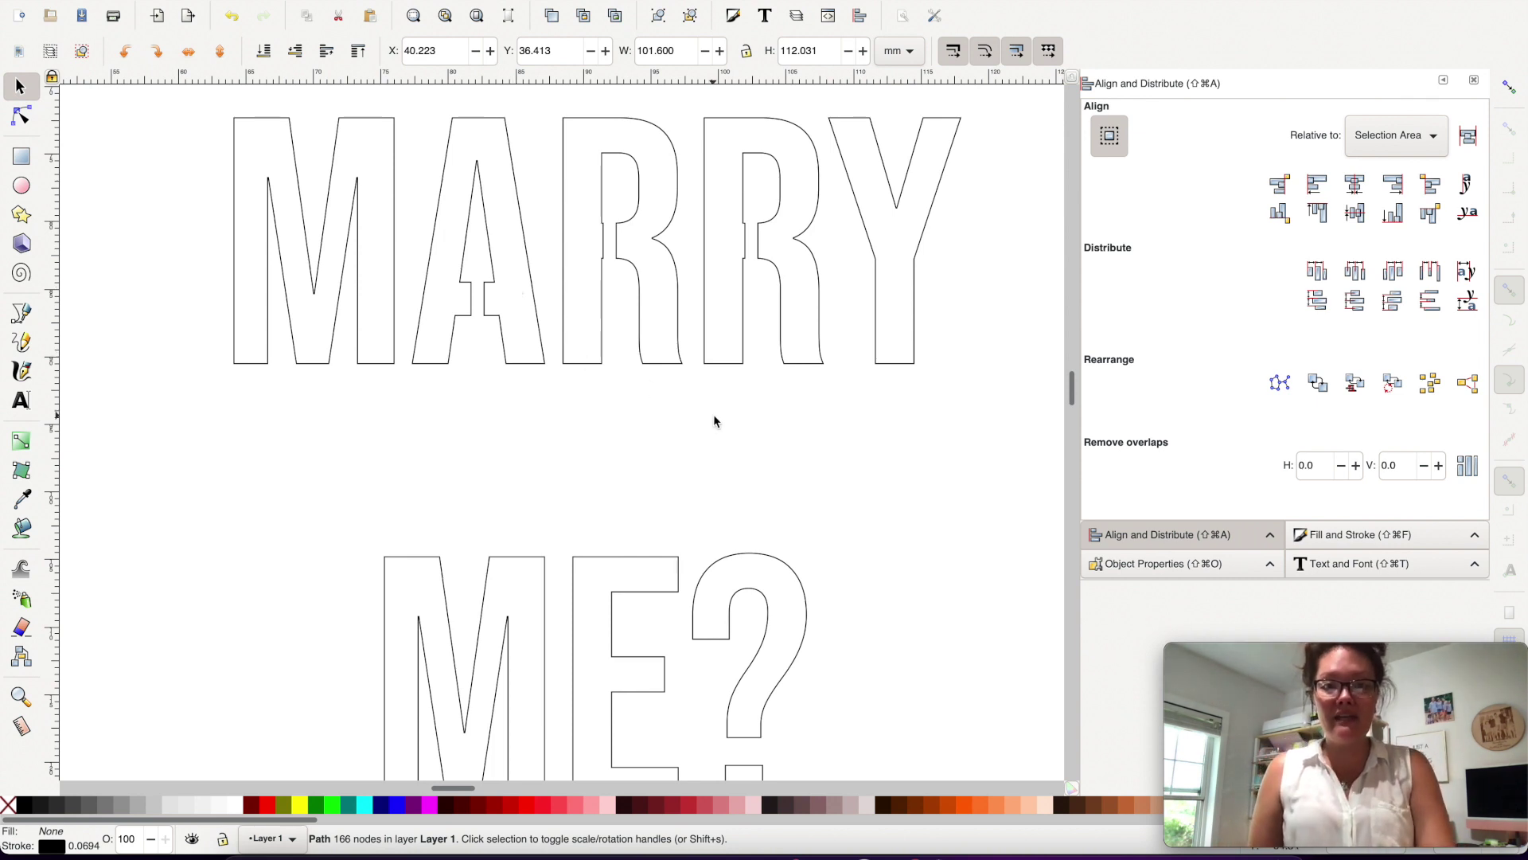
Delete the solid black "MARRY ME?" text beside the round stencil.
{"action": "scroll", "coordinate": [713, 414], "scroll_direction": "down", "scroll_amount": 4}
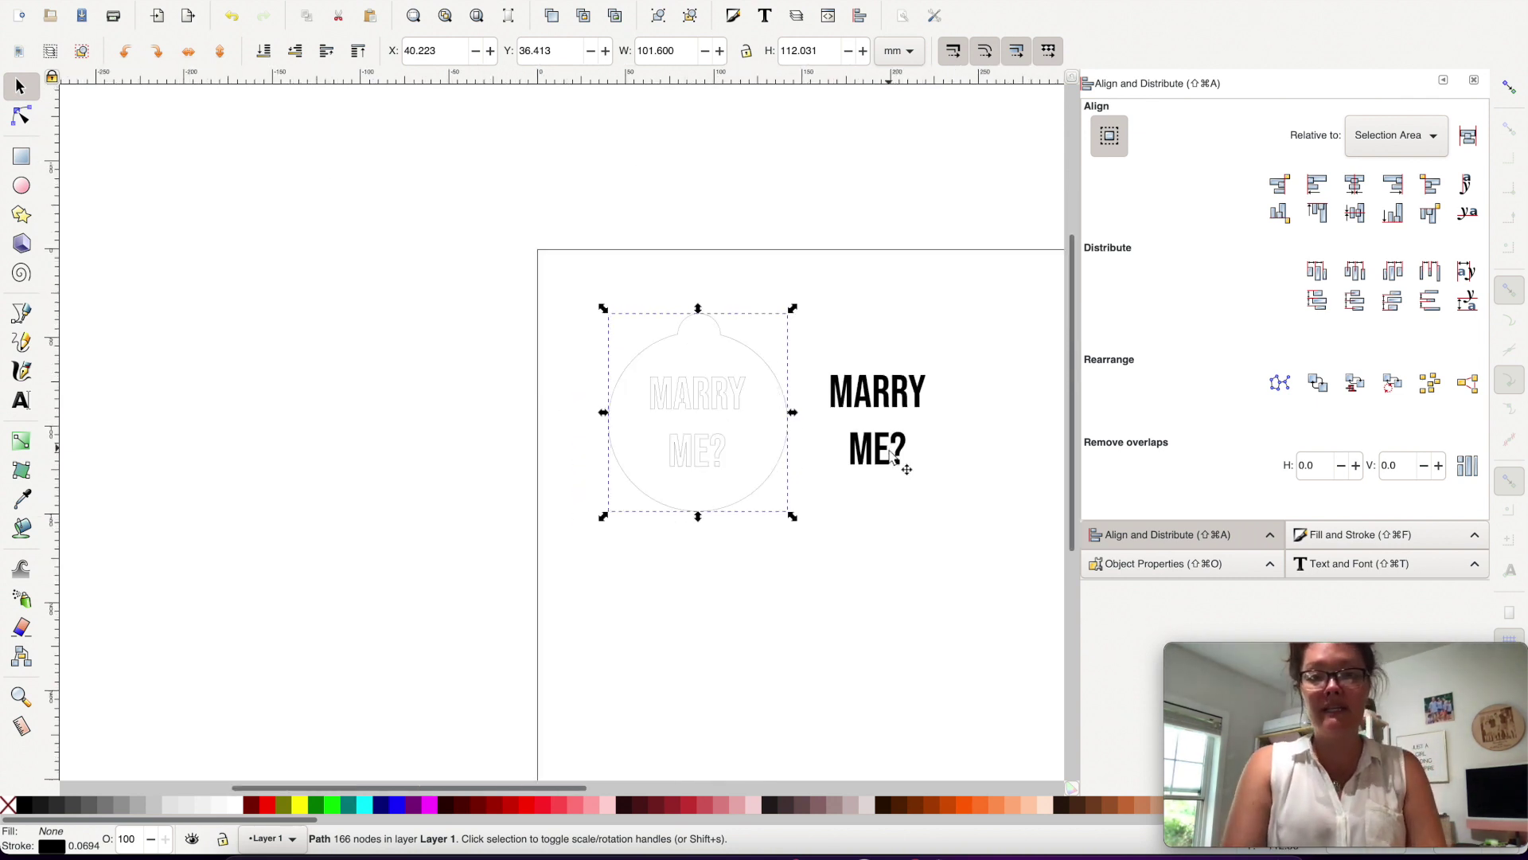
{"action": "left_click", "coordinate": [890, 450]}
{"action": "key", "text": "Delete"}
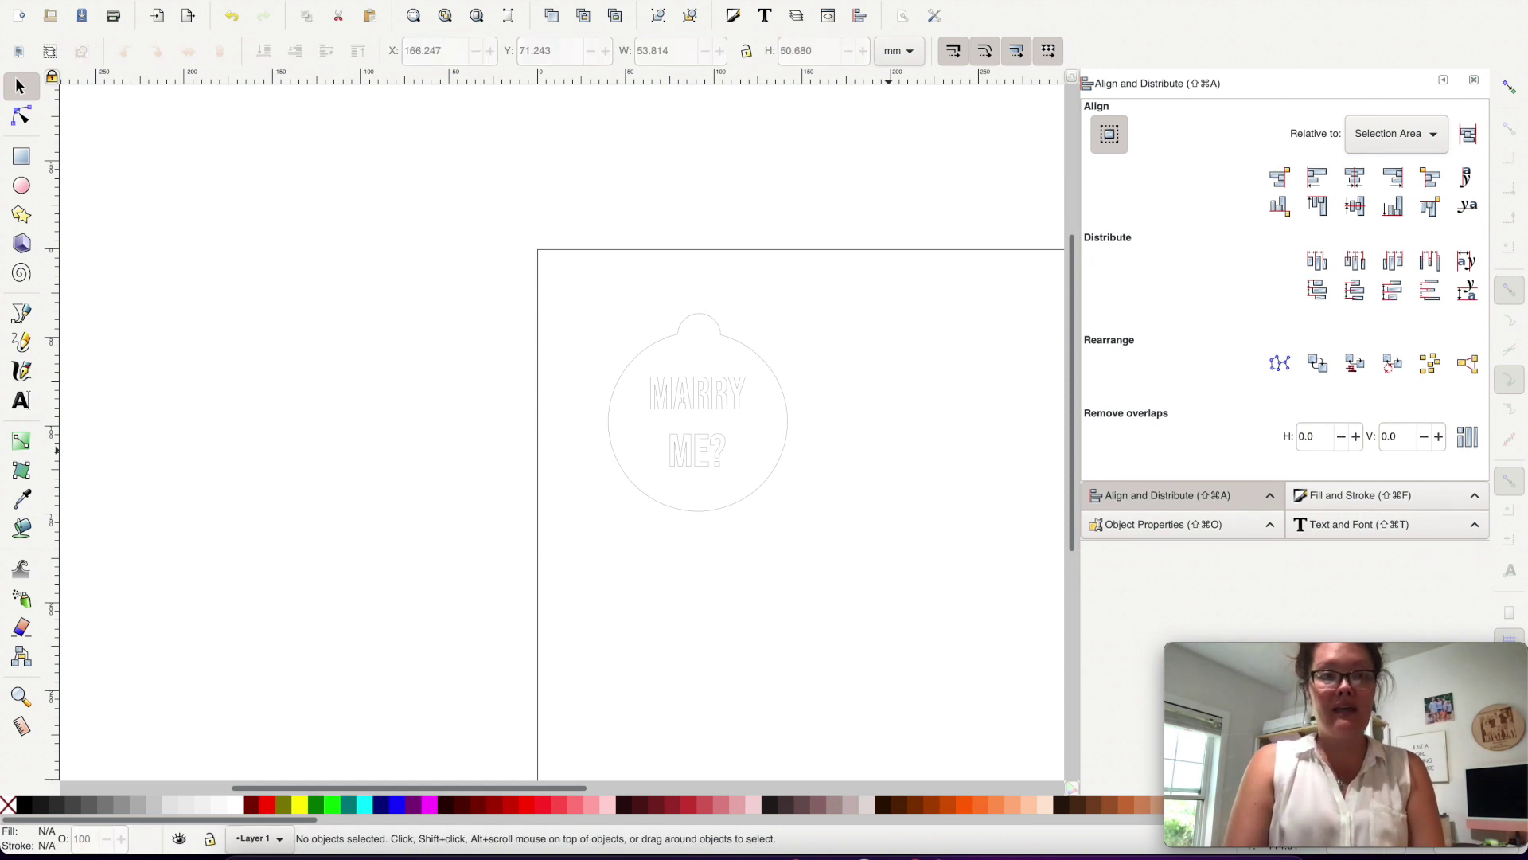
Save the drawing to the Desktop as an Inkscape SVG named "coffee stencil".
{"action": "left_click", "coordinate": [118, 0]}
{"action": "left_click", "coordinate": [132, 99]}
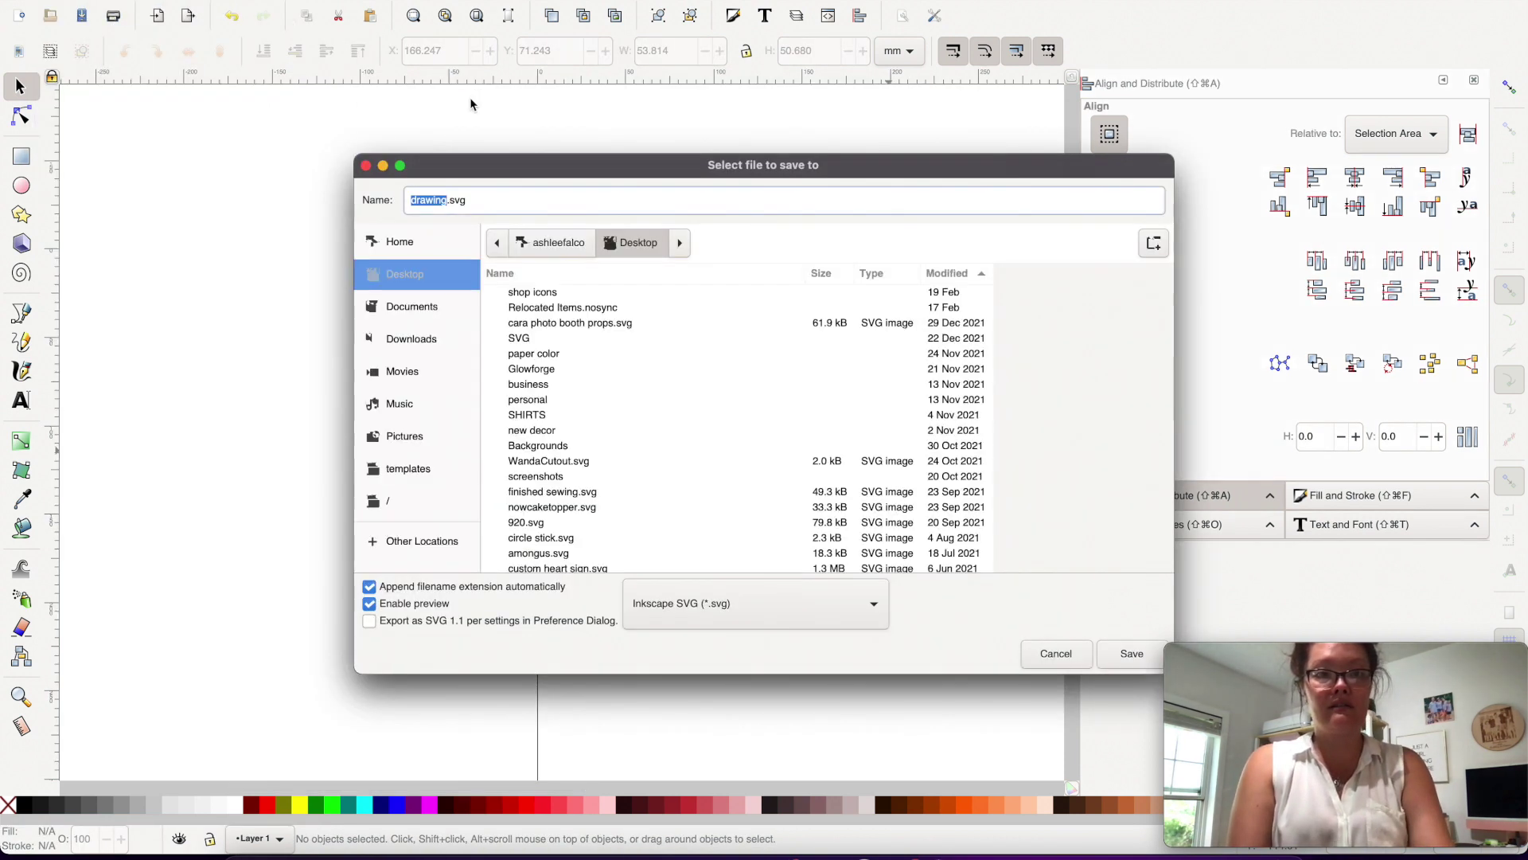
{"action": "type", "text": "coffee stencil"}
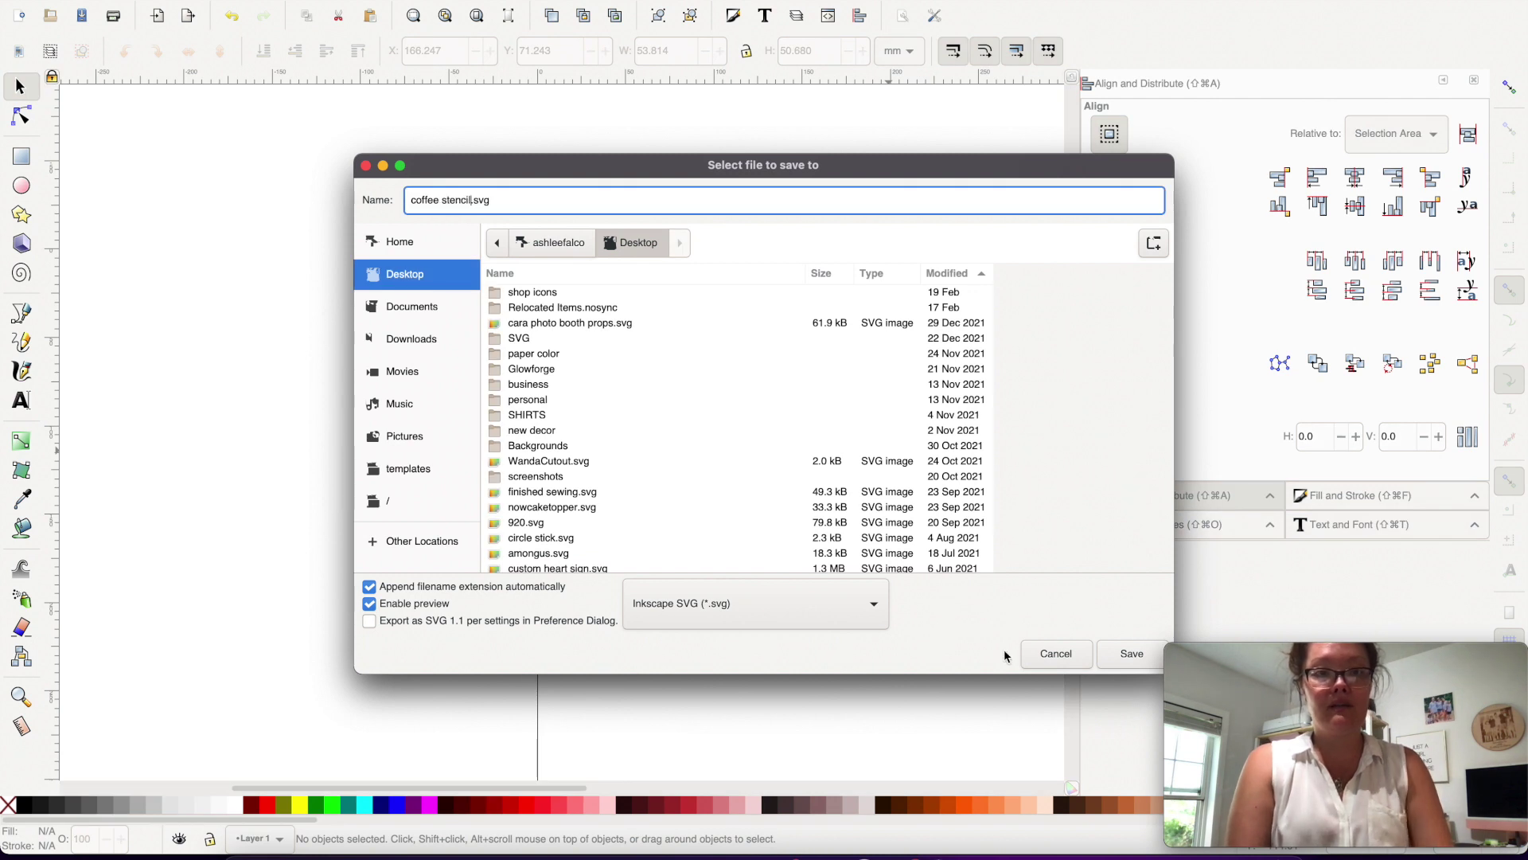
{"action": "left_click", "coordinate": [1118, 654]}
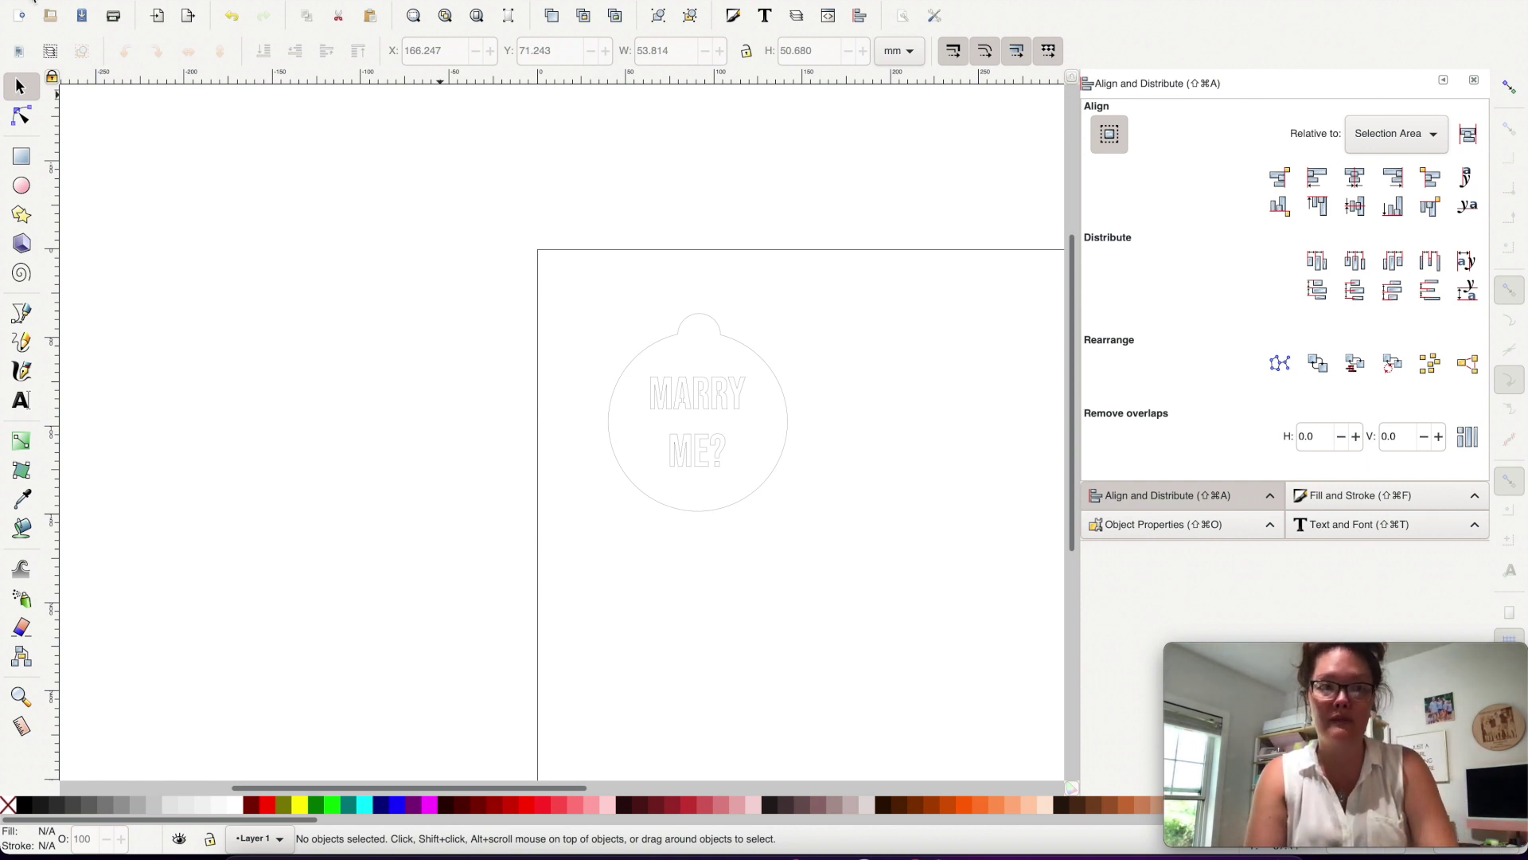
Switch to the Glowforge web app and upload coffee stencil.svg from the Desktop.
{"action": "key", "text": "super+Tab"}
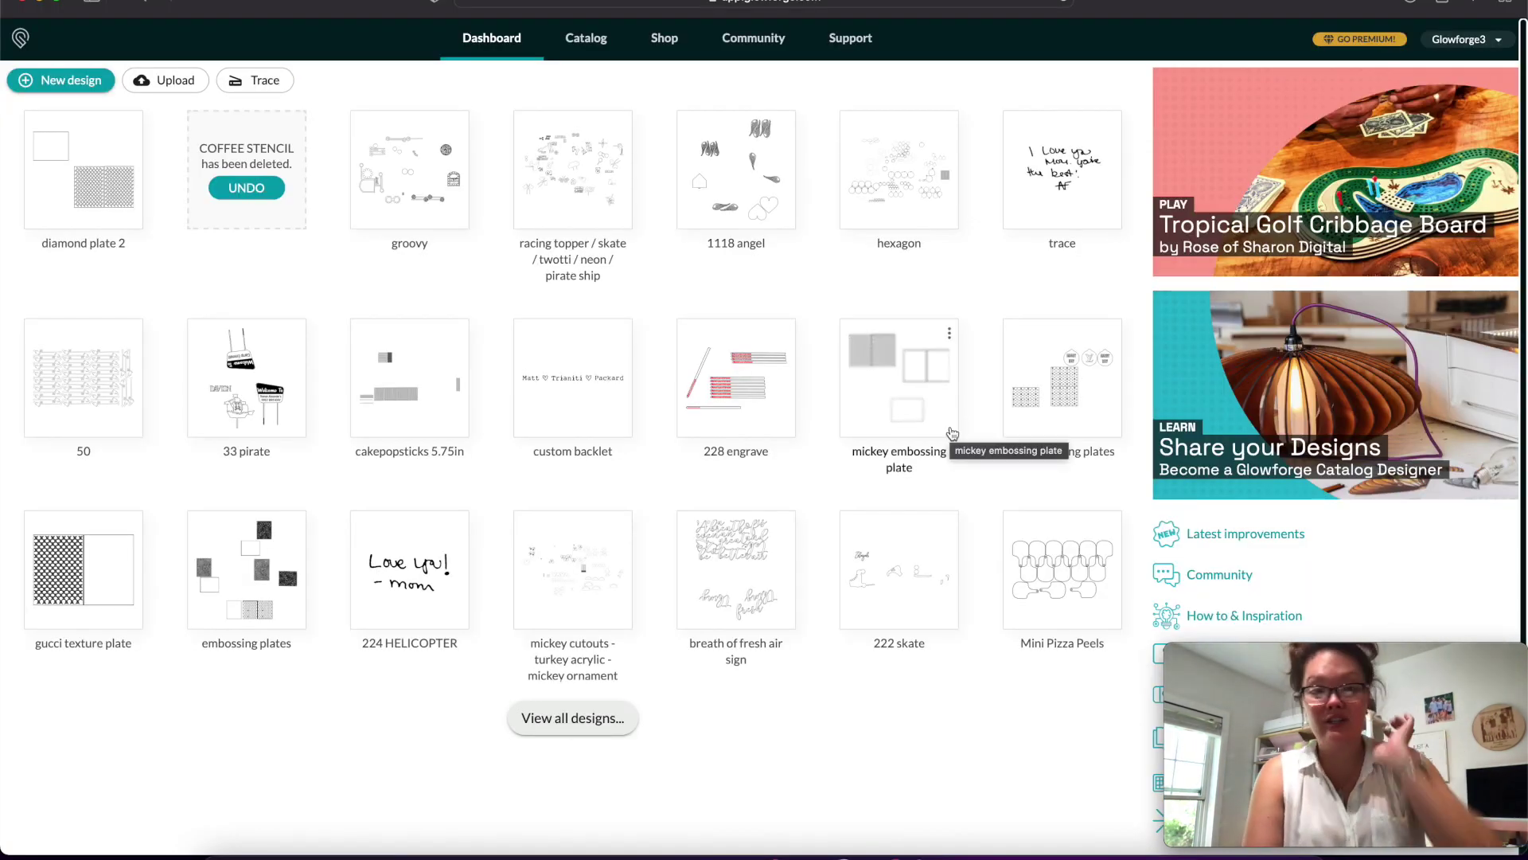
{"action": "left_click", "coordinate": [154, 87]}
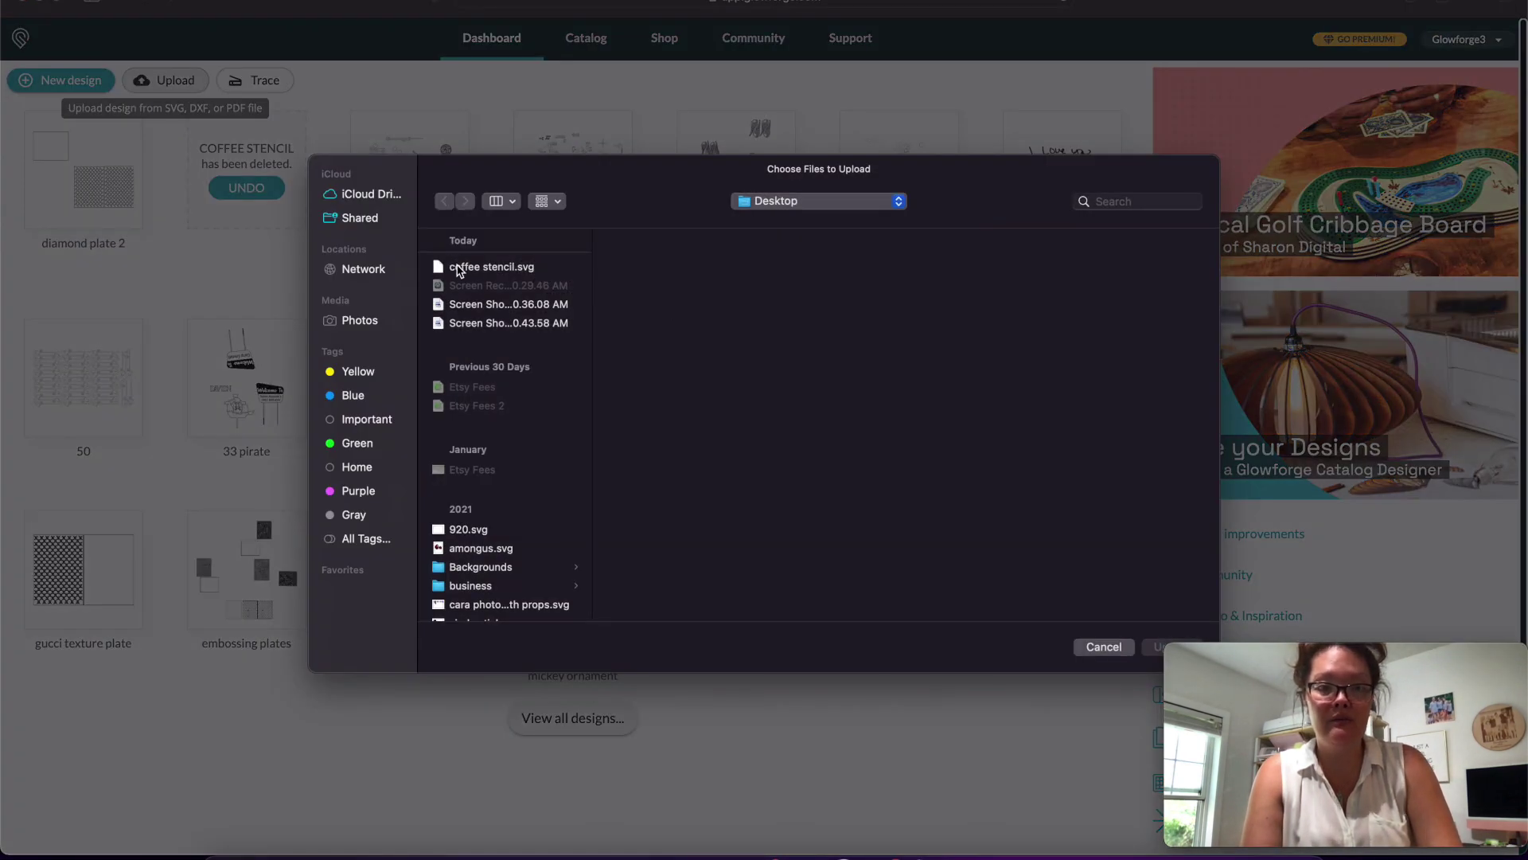
{"action": "left_click", "coordinate": [459, 272]}
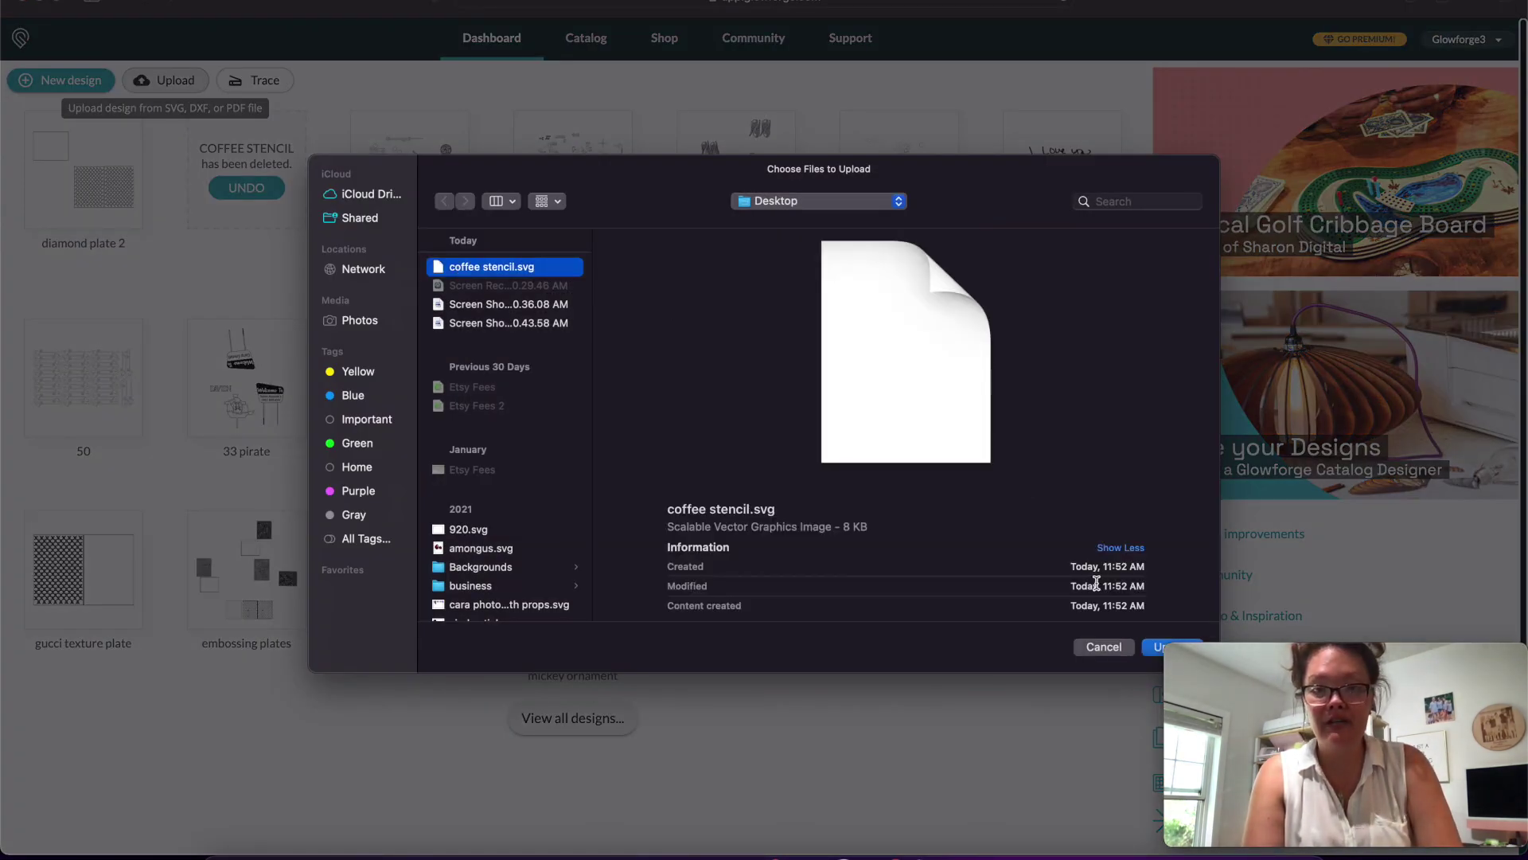
{"action": "key", "text": "Return"}
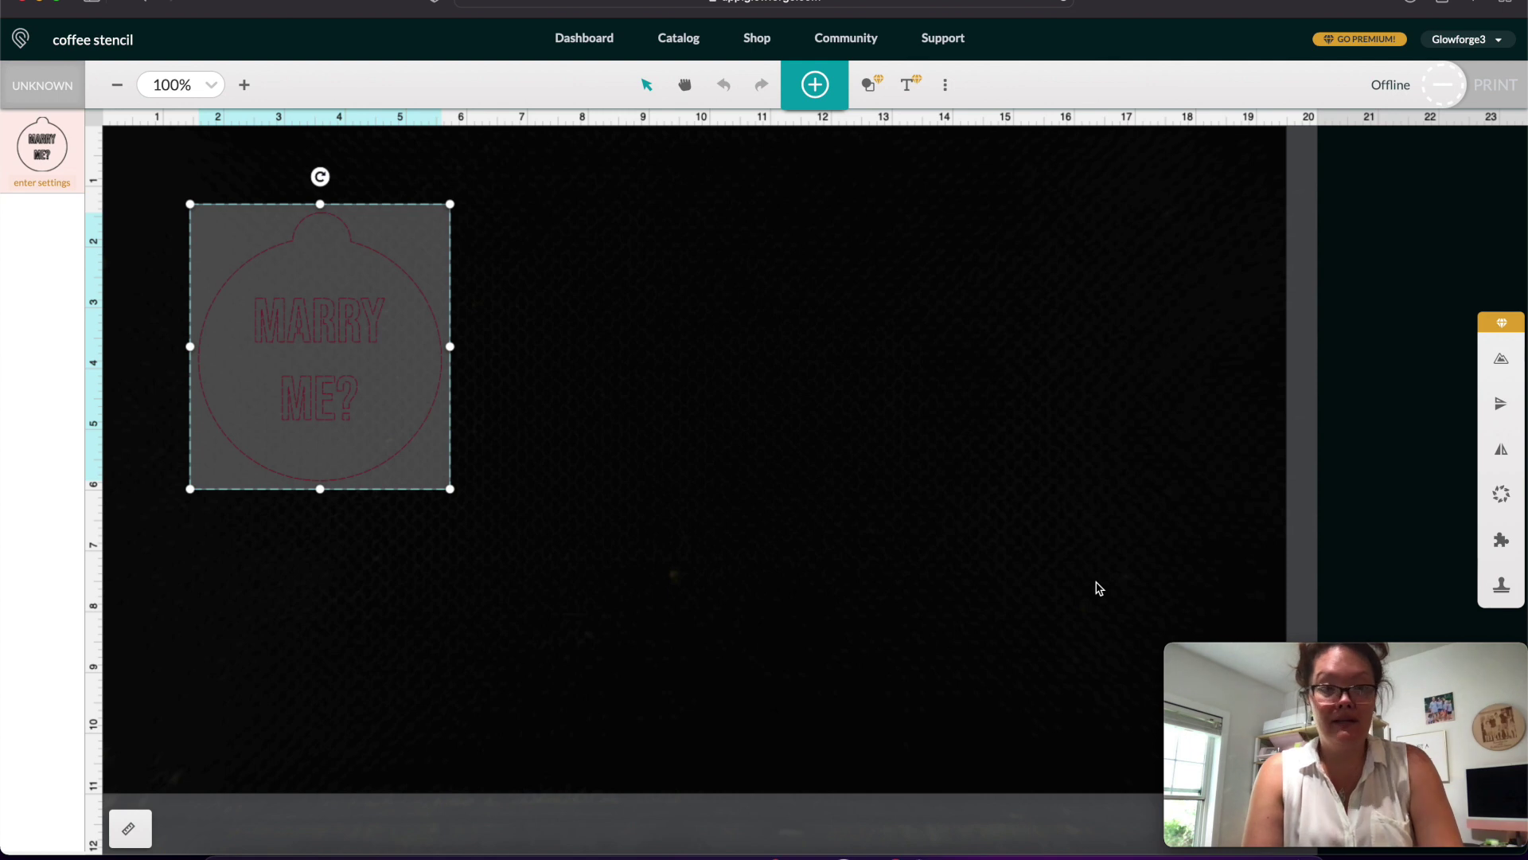
Move the stencil to about X 3.963 in, Y 3.639 in on the bed and show its position and scale values.
{"action": "left_click_drag", "start_coordinate": [322, 374], "coordinate": [344, 375]}
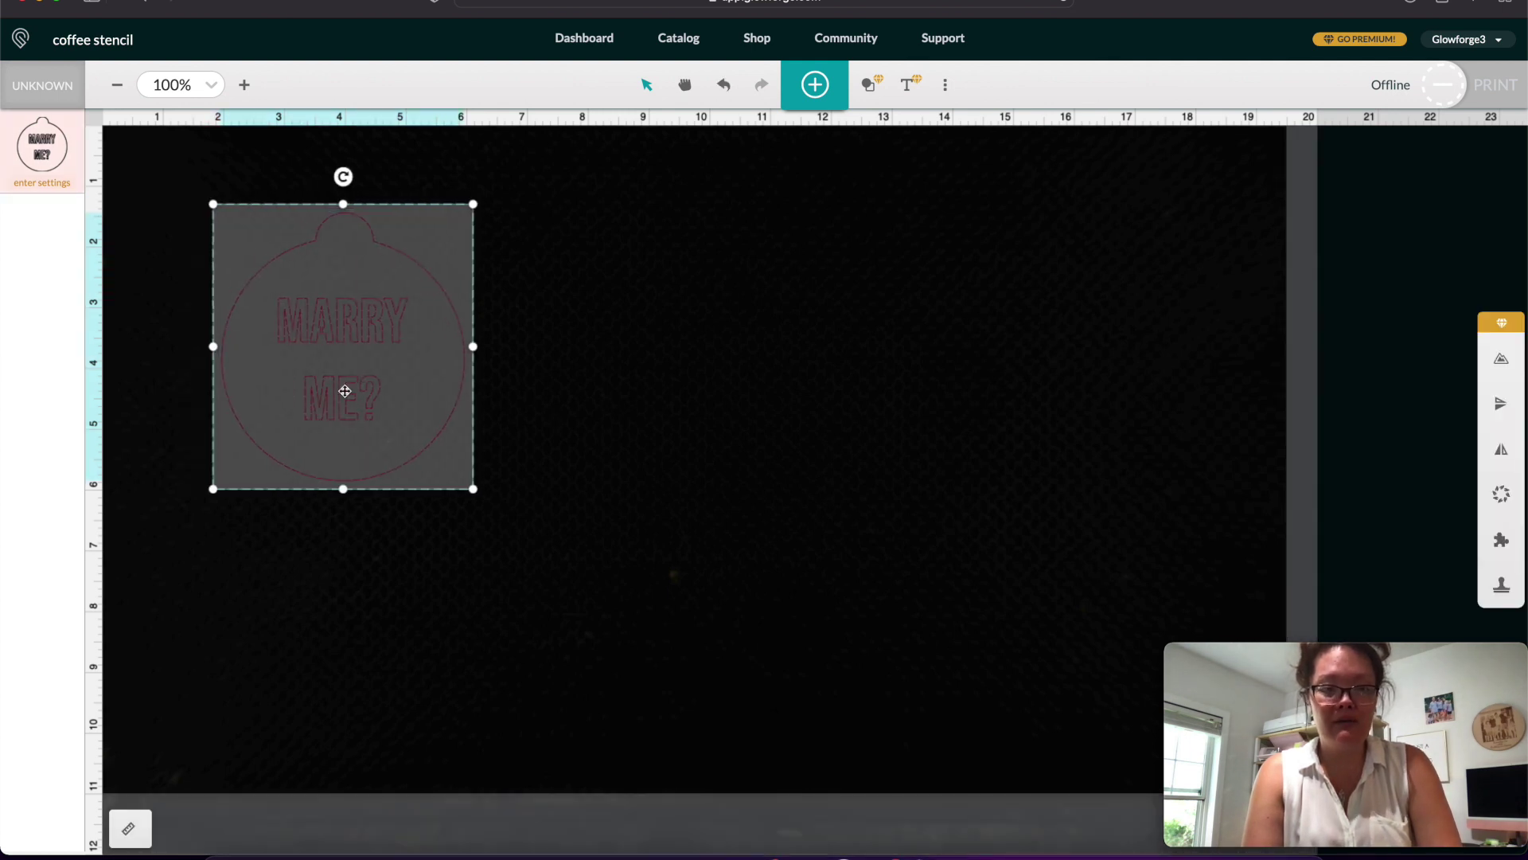
{"action": "left_click", "coordinate": [140, 842]}
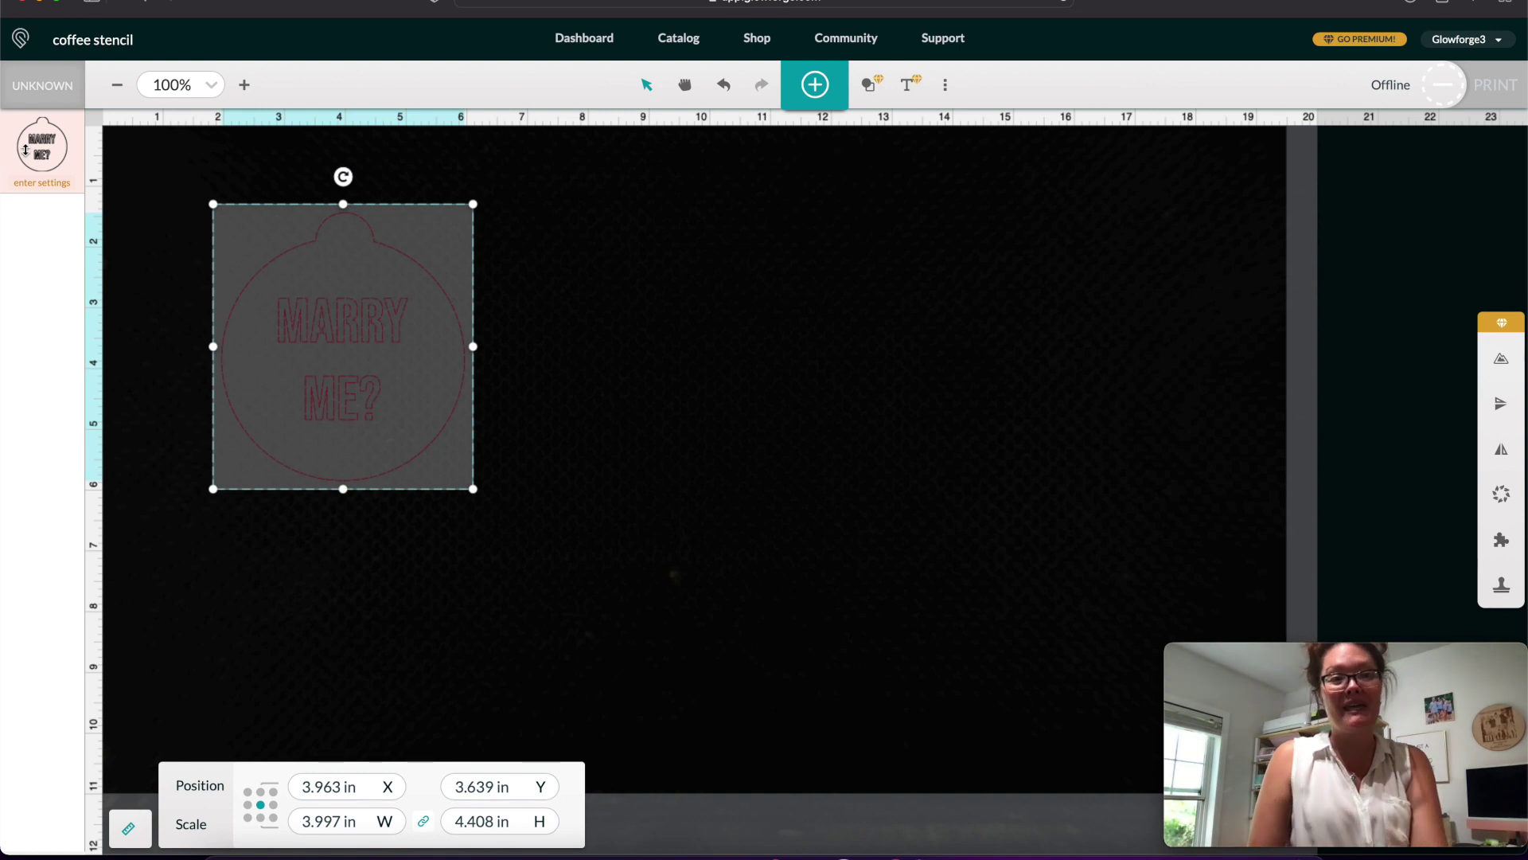
Give the stencil manual cut settings with speed 500 and precision power 70.
{"action": "left_click", "coordinate": [25, 149]}
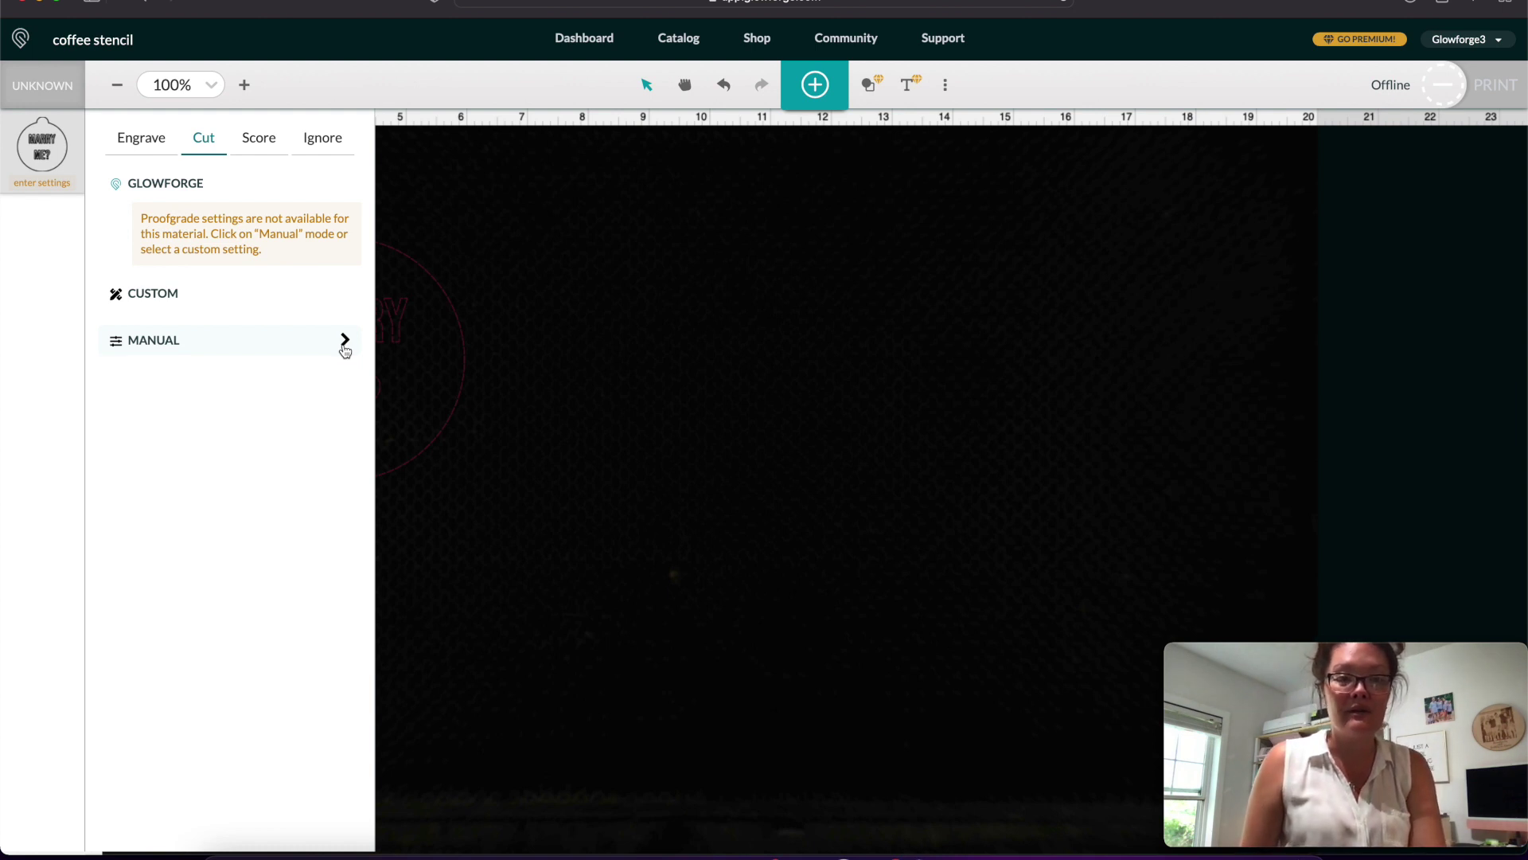
{"action": "left_click", "coordinate": [345, 341]}
{"action": "left_click", "coordinate": [333, 192]}
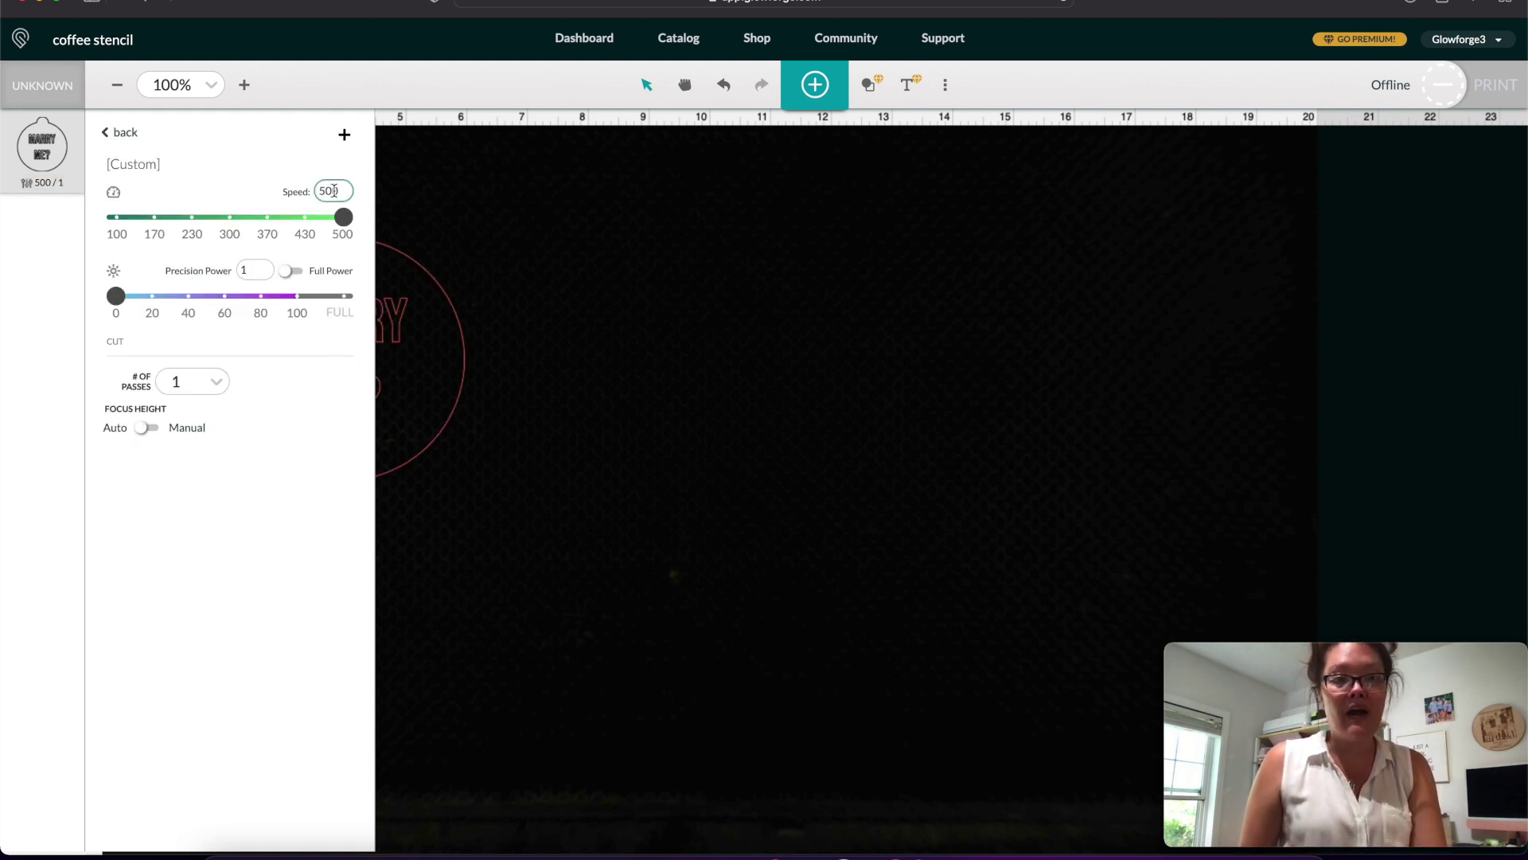
{"action": "double_click", "coordinate": [244, 270]}
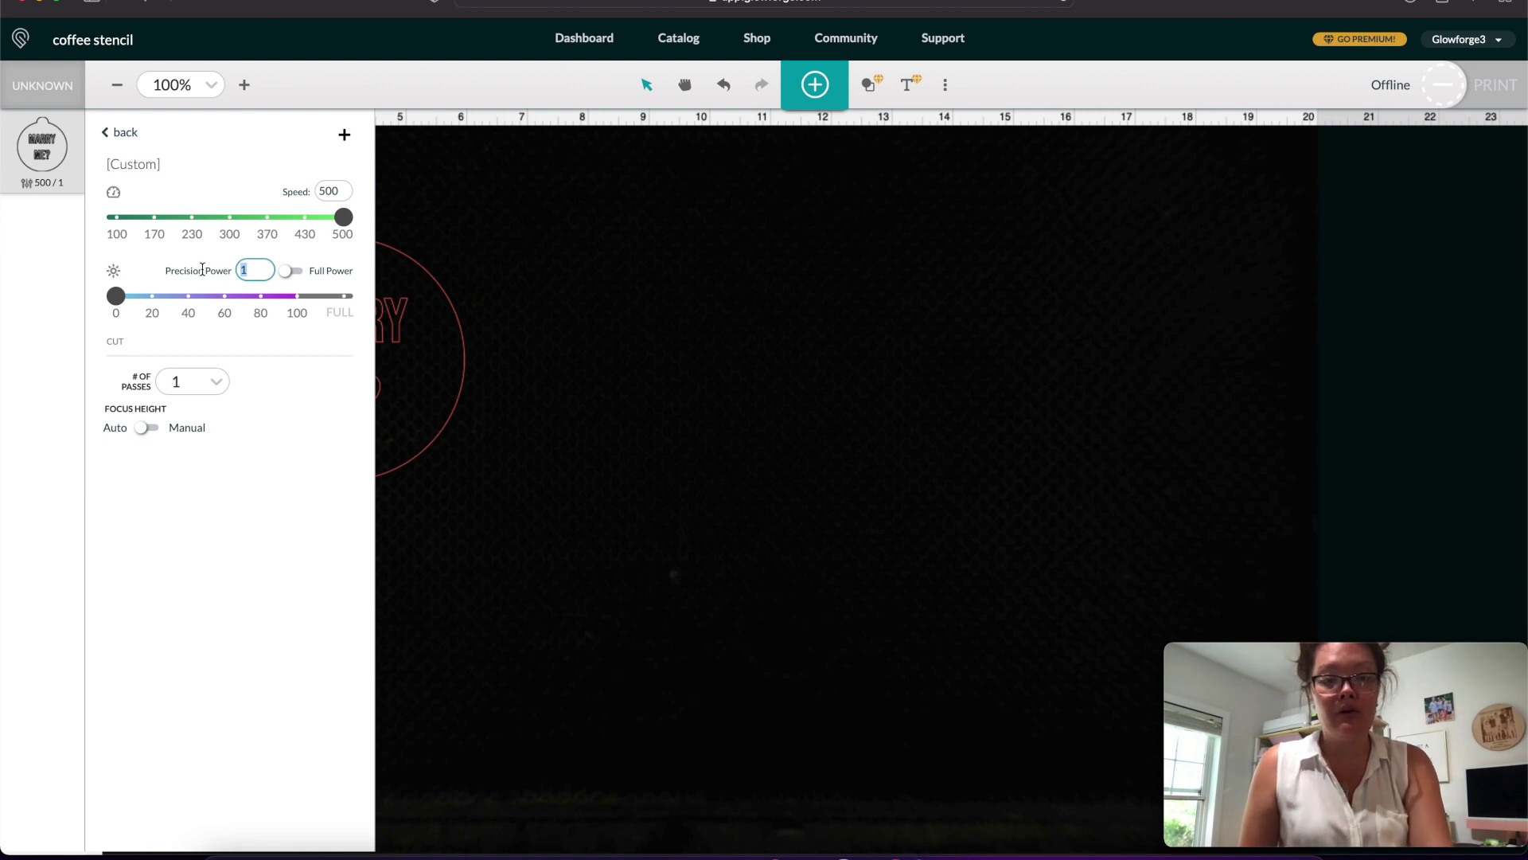
{"action": "type", "text": "70"}
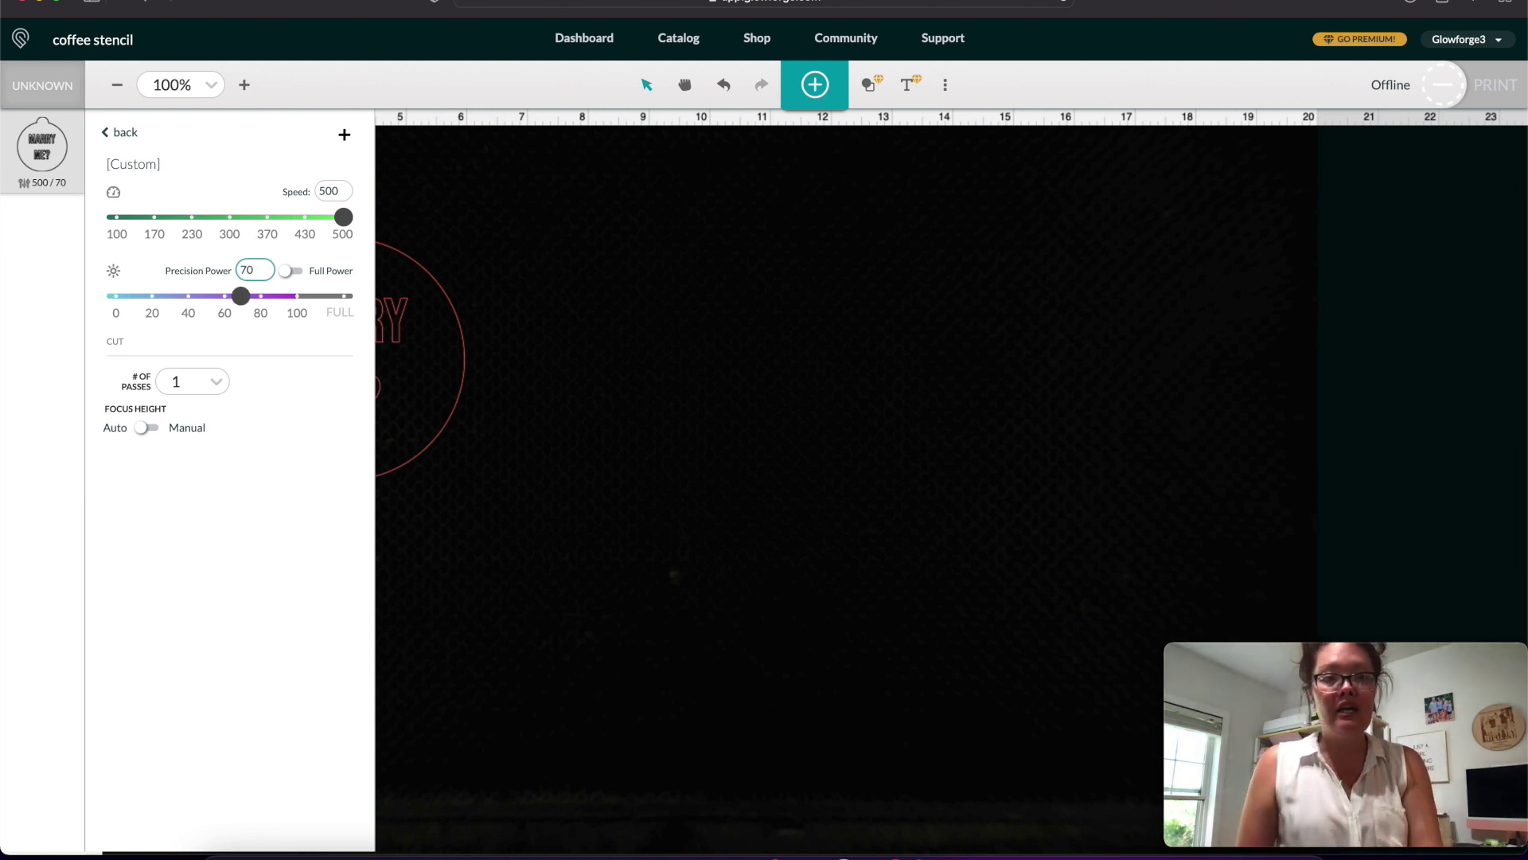
{"action": "left_click", "coordinate": [123, 134]}
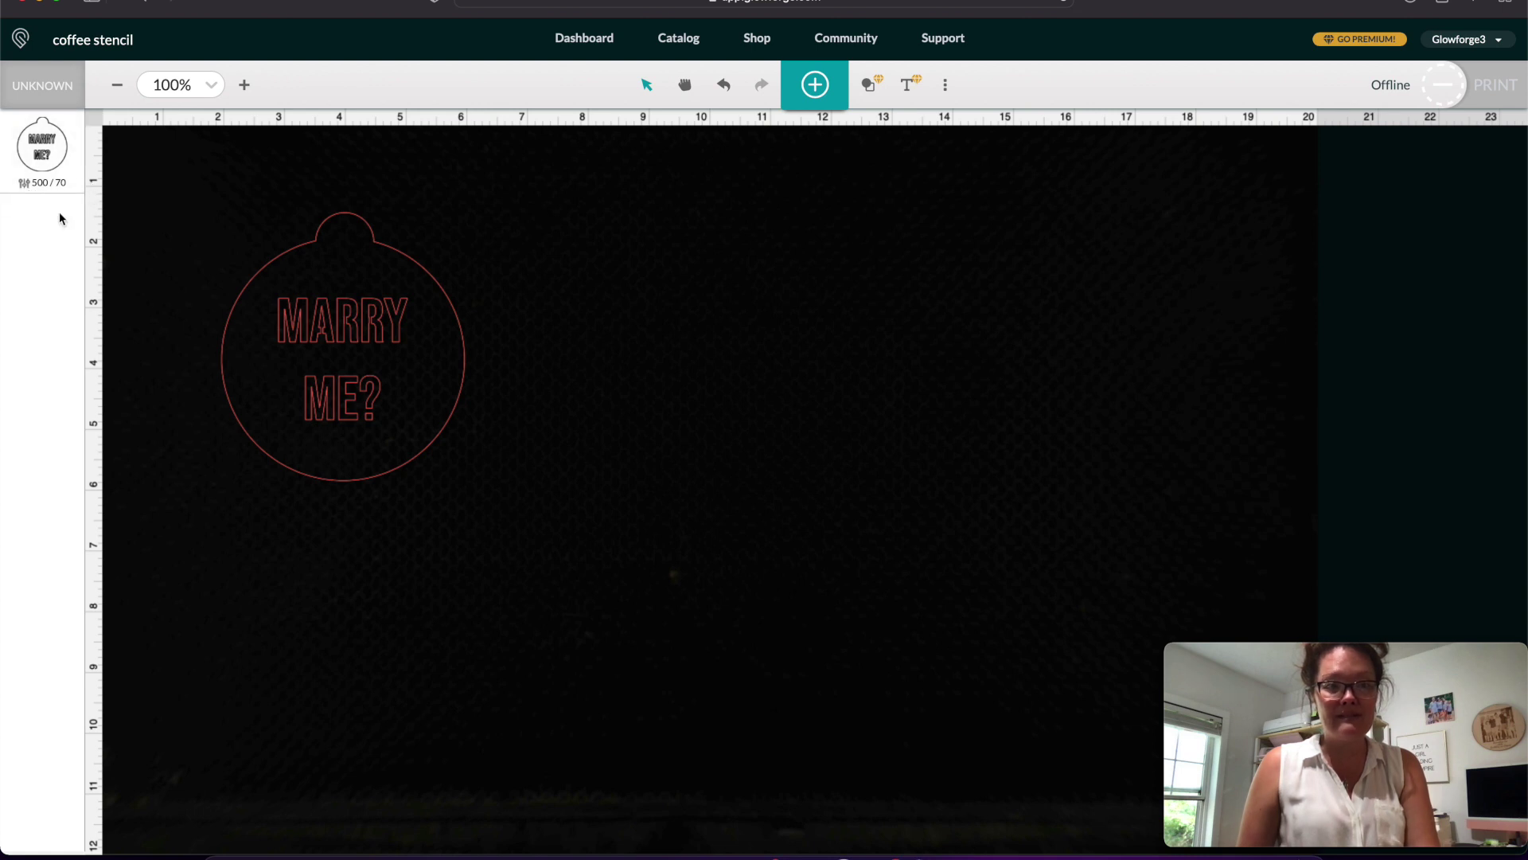
Move the stencil to about X 5.17 in, Y 3.723 in on the bed and deselect it.
{"action": "left_click_drag", "start_coordinate": [263, 384], "coordinate": [332, 391]}
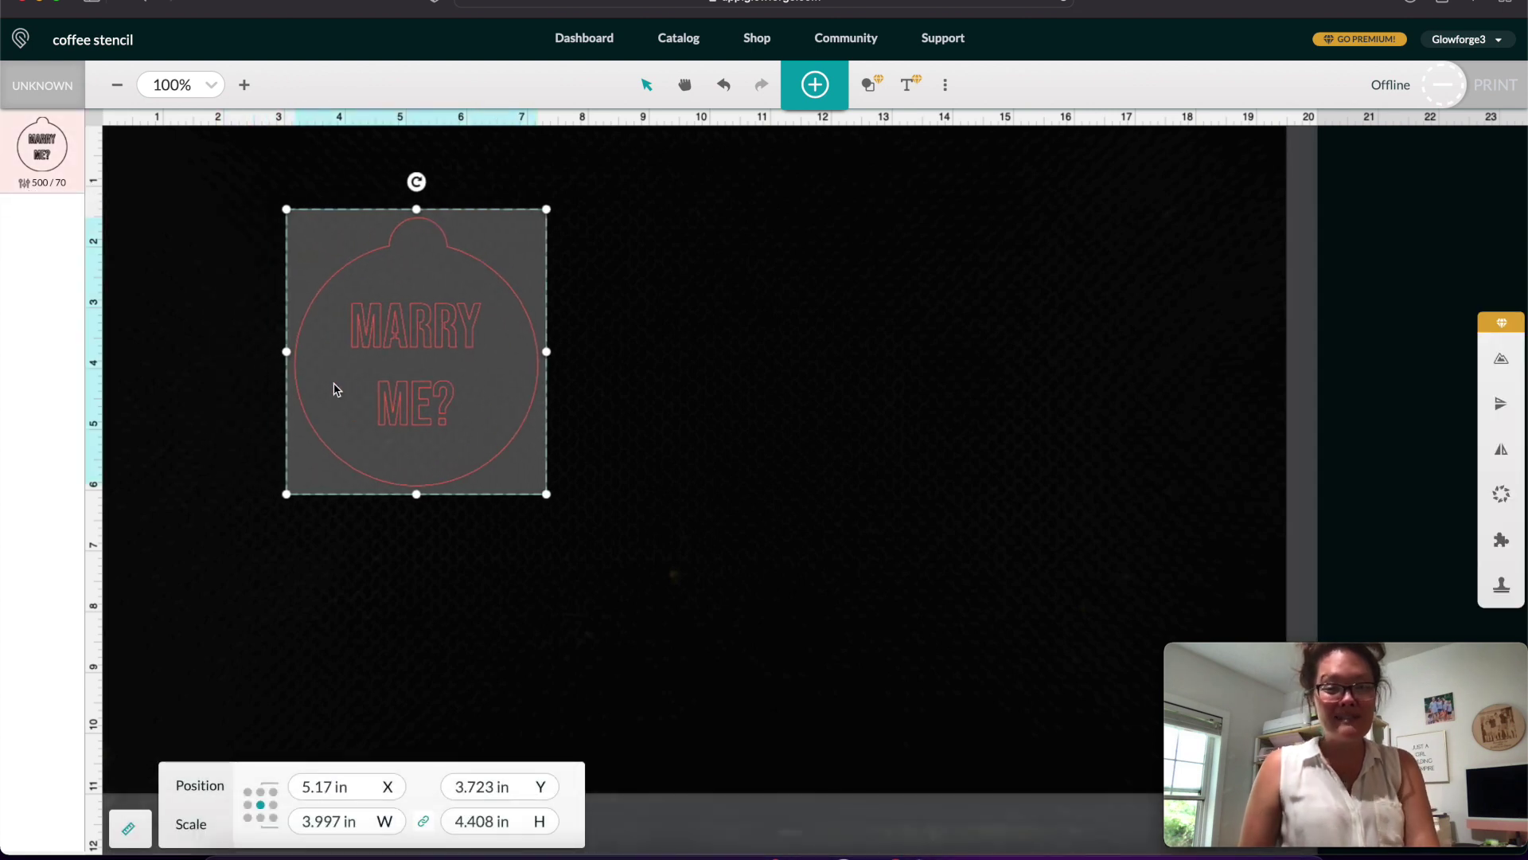
{"action": "left_click", "coordinate": [906, 424]}
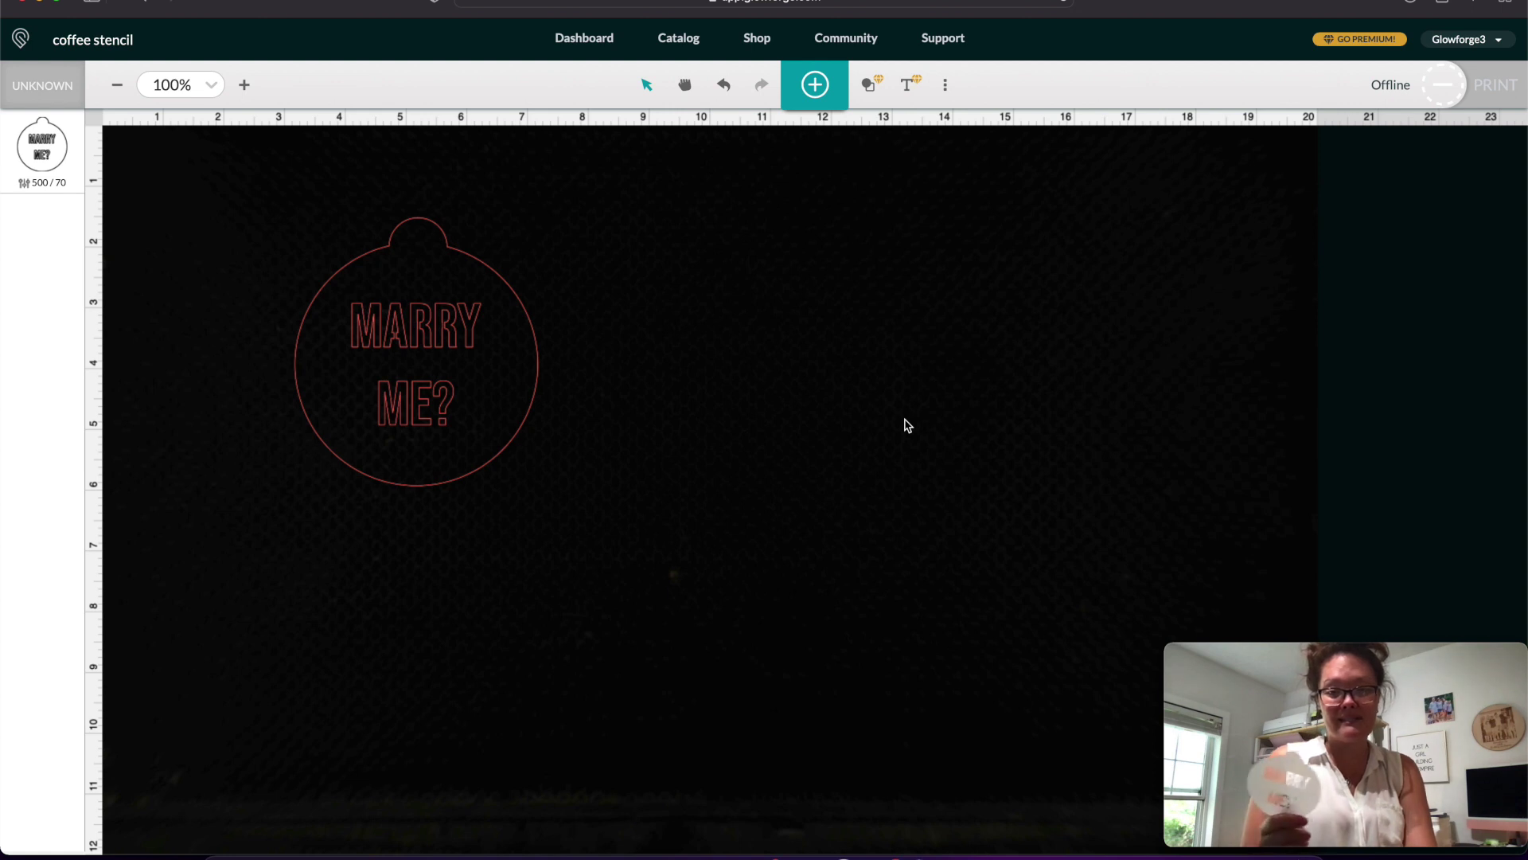